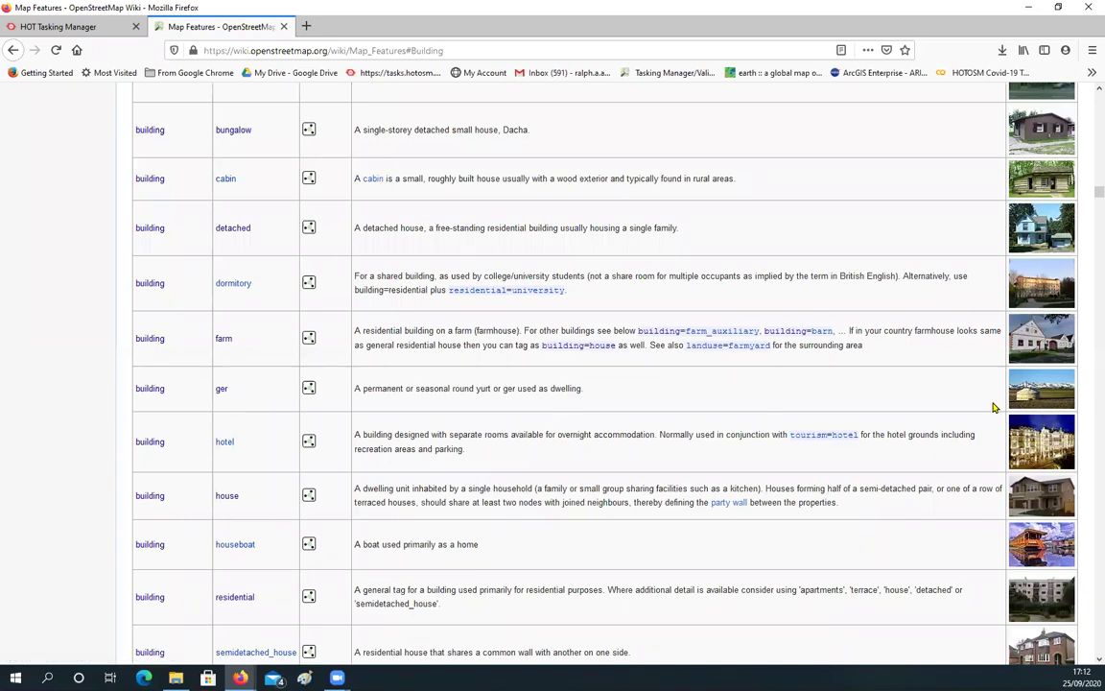
Open the wiki page for the ger value from the accommodation entries of the Building table
{"action": "scroll", "coordinate": [239, 393], "scroll_direction": "up", "scroll_amount": 1}
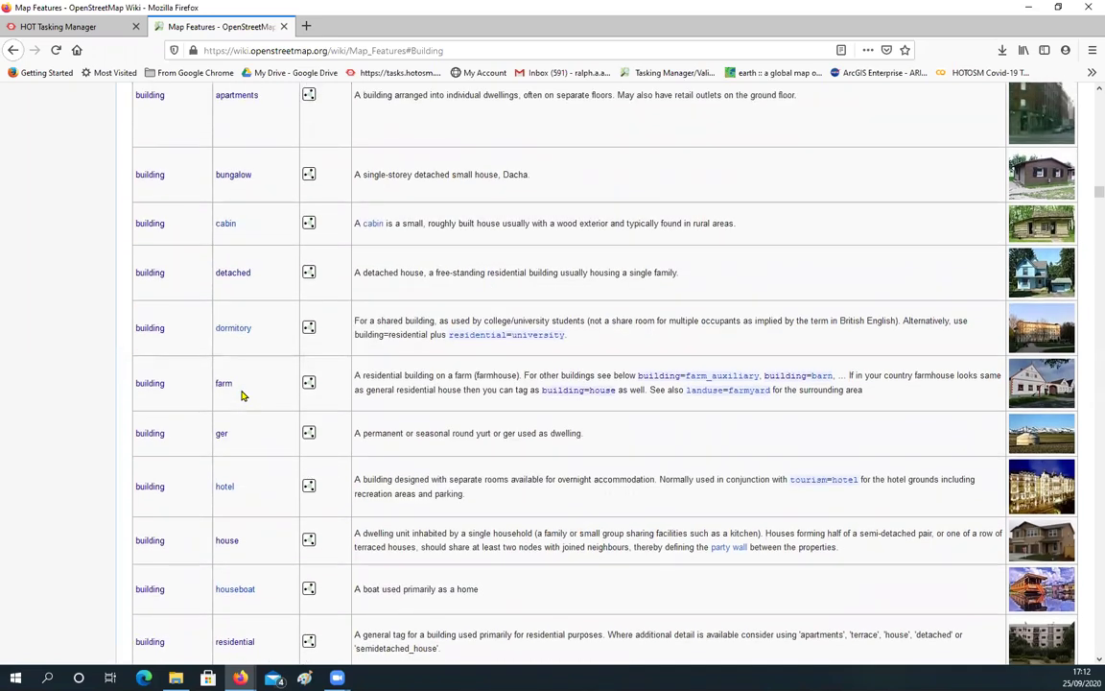
{"action": "scroll", "coordinate": [242, 394], "scroll_direction": "down", "scroll_amount": 2}
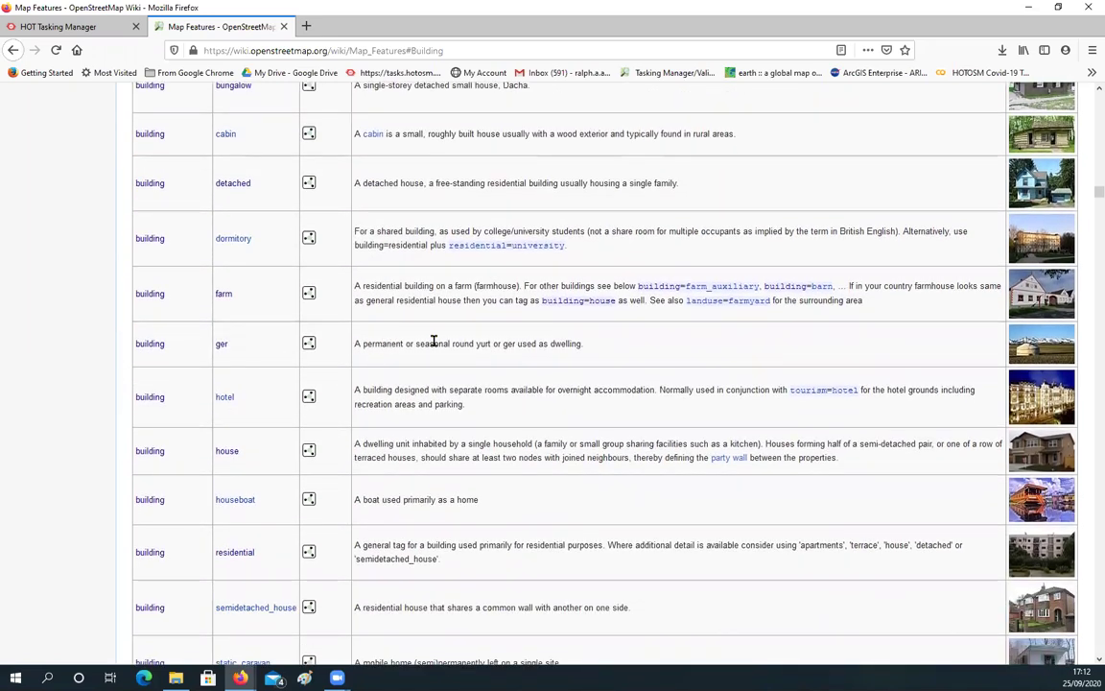
{"action": "left_click", "coordinate": [224, 346]}
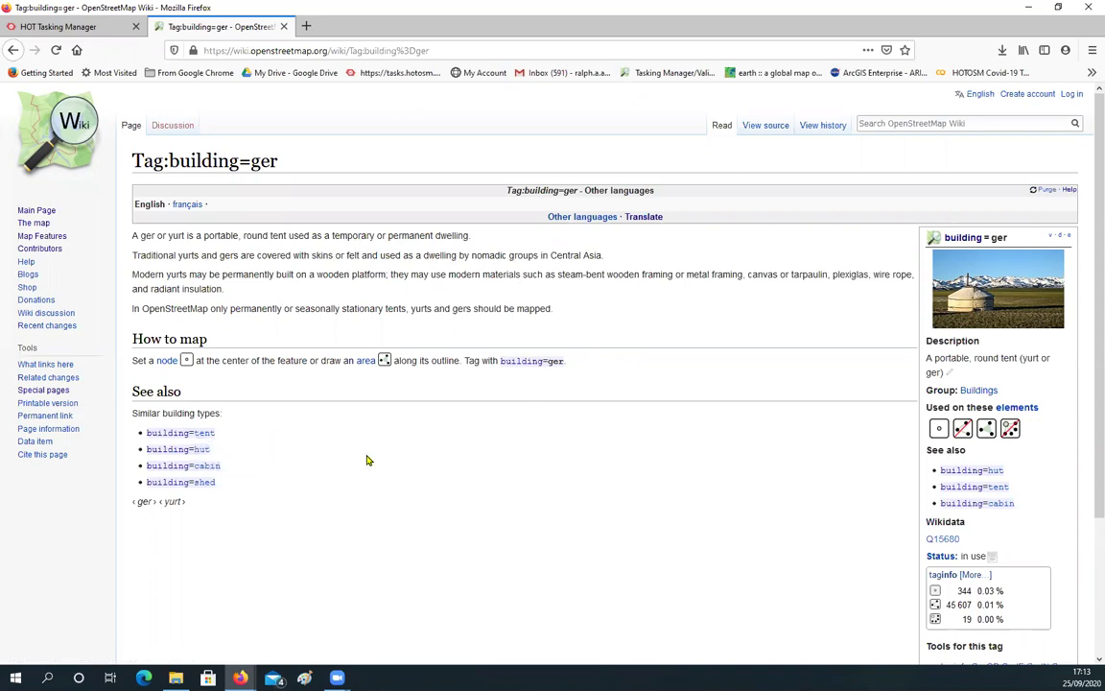
Return to the Map Features contents list and open its Highway section
{"action": "left_click", "coordinate": [12, 50]}
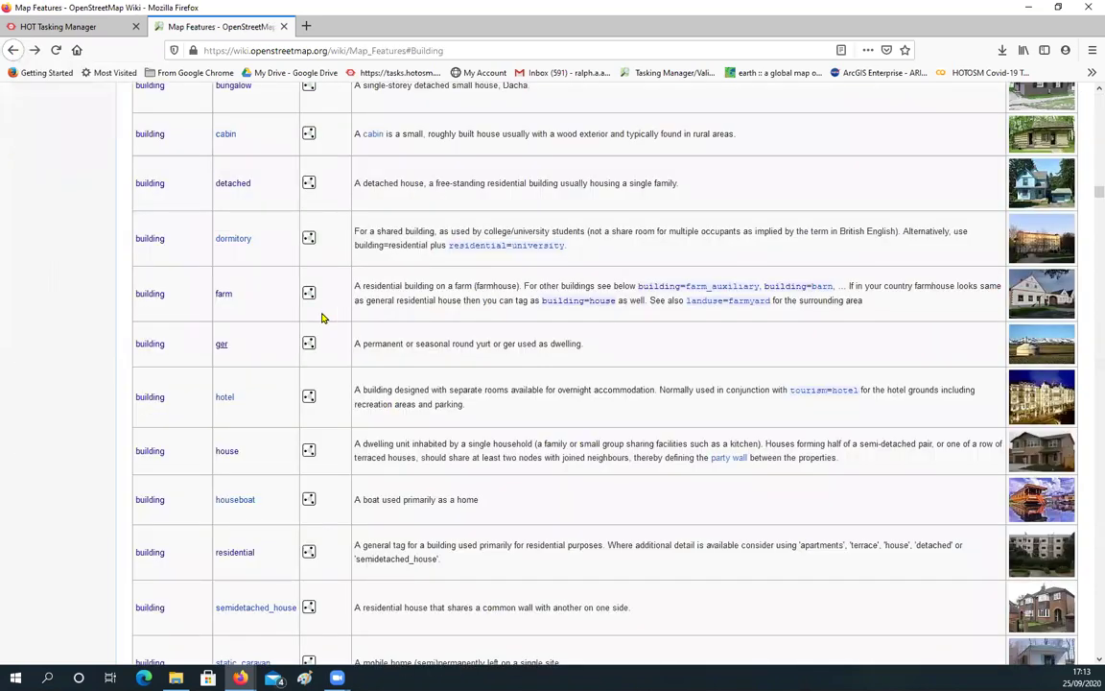
{"action": "scroll", "coordinate": [308, 302], "scroll_direction": "up", "scroll_amount": 10}
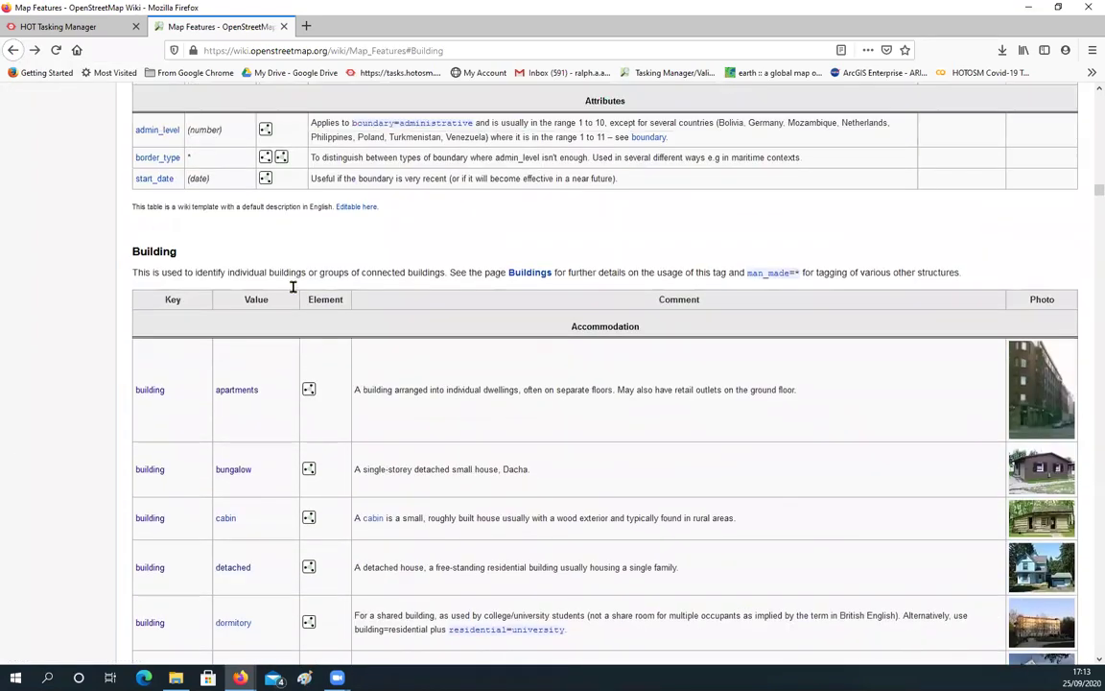
{"action": "scroll", "coordinate": [291, 291], "scroll_direction": "up", "scroll_amount": 2}
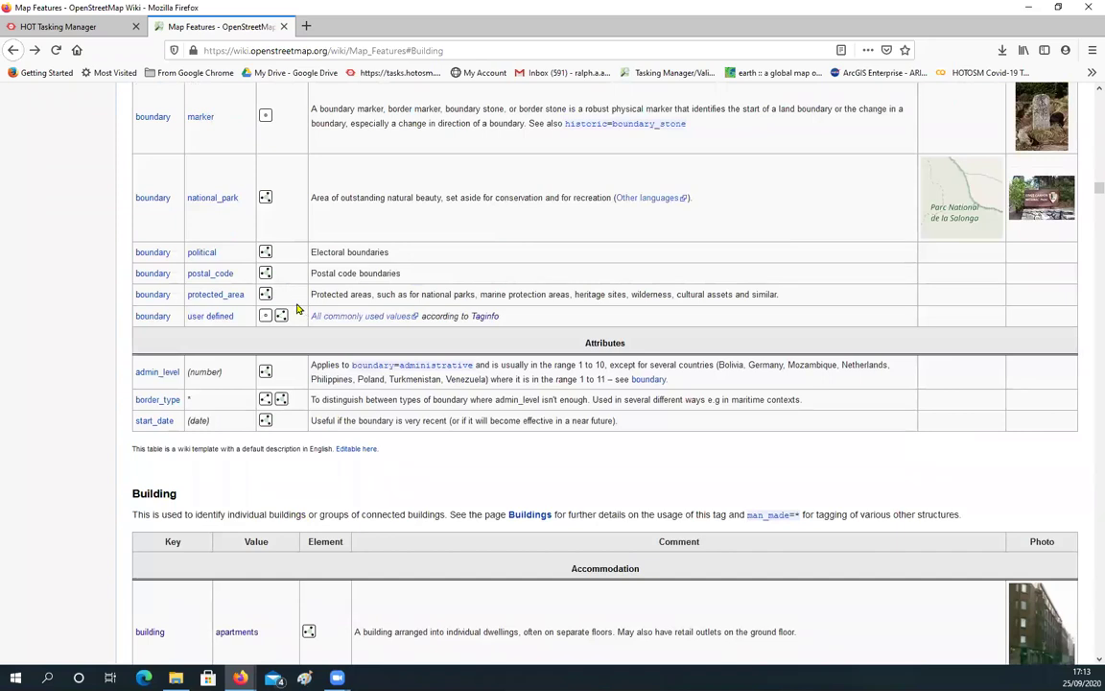
{"action": "left_click", "coordinate": [14, 53]}
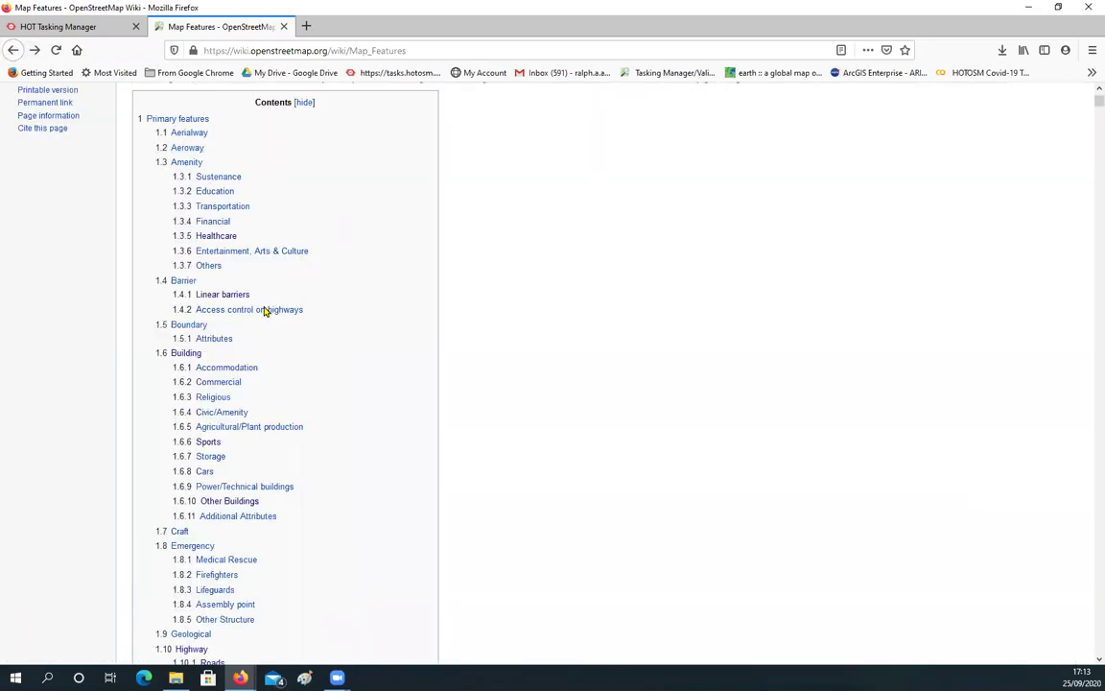
{"action": "scroll", "coordinate": [266, 326], "scroll_direction": "down", "scroll_amount": 4}
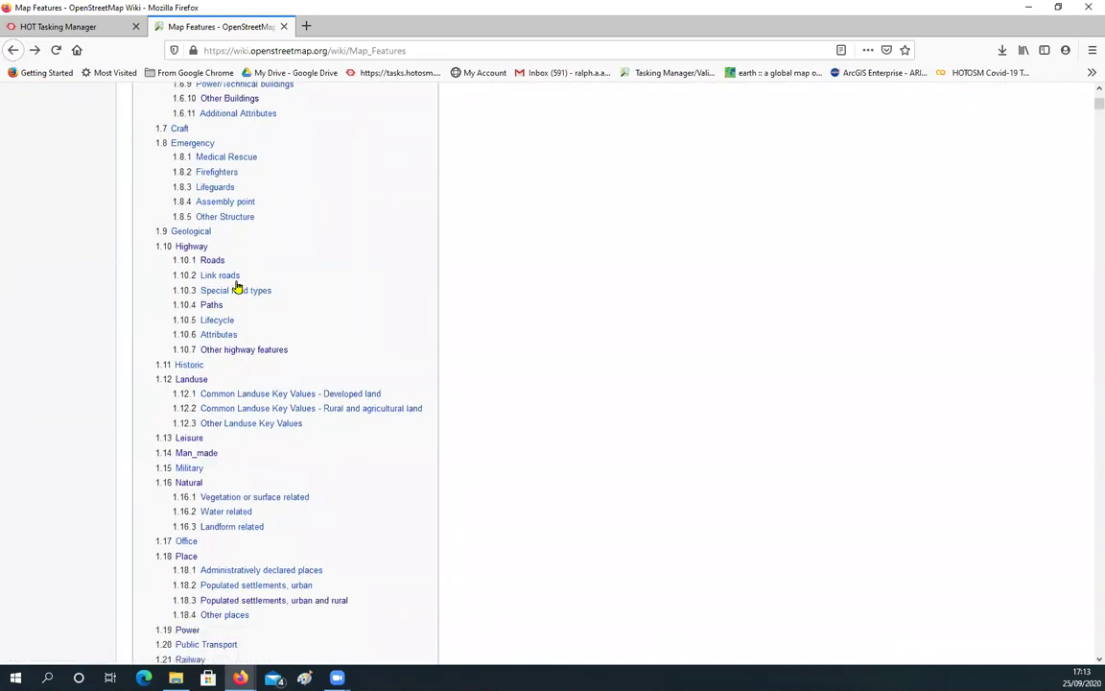
{"action": "left_click", "coordinate": [187, 248]}
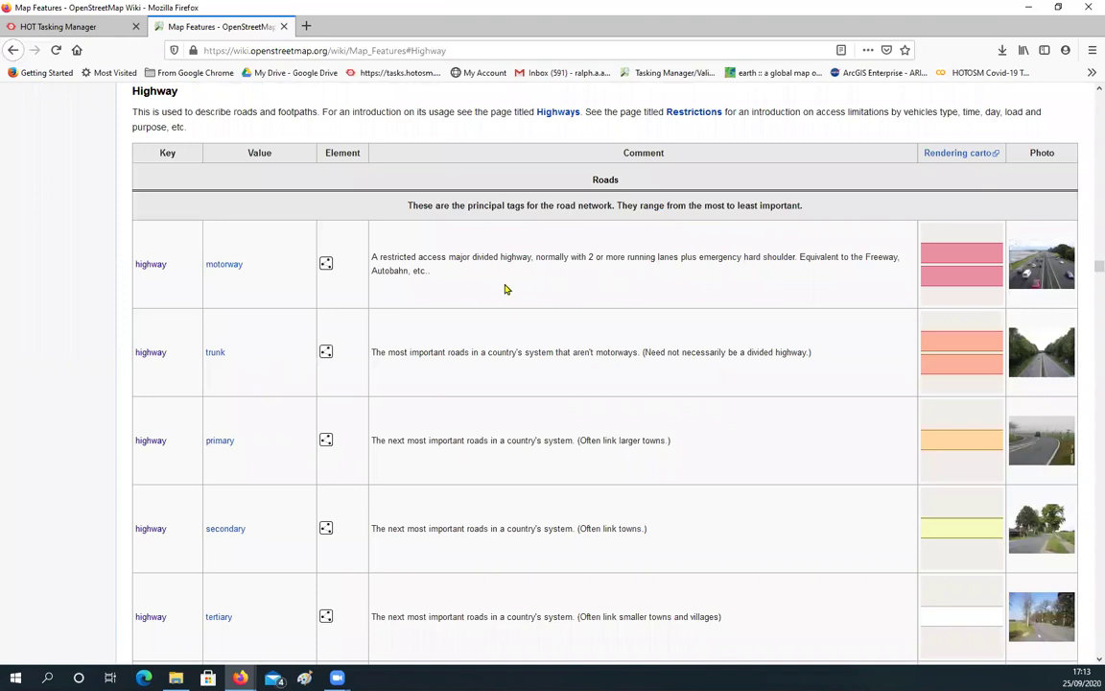
Examine the road classifications in the Highway table, from motorway to residential, and the link roads below them
{"action": "scroll", "coordinate": [281, 449], "scroll_direction": "down", "scroll_amount": 1}
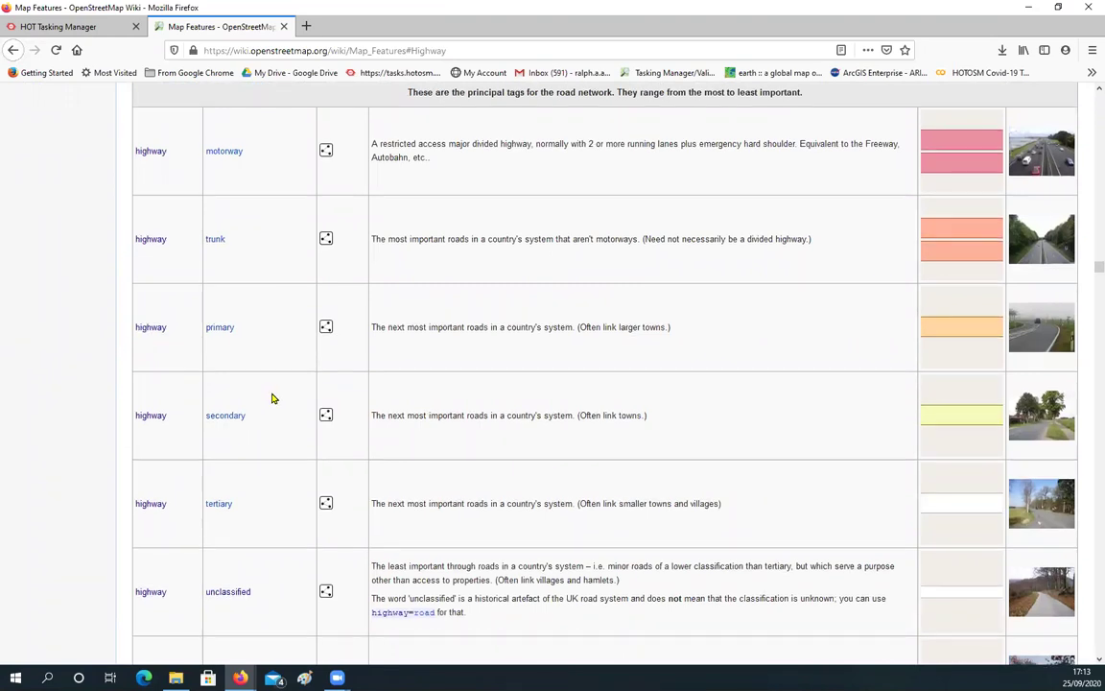
{"action": "scroll", "coordinate": [269, 397], "scroll_direction": "down", "scroll_amount": 2}
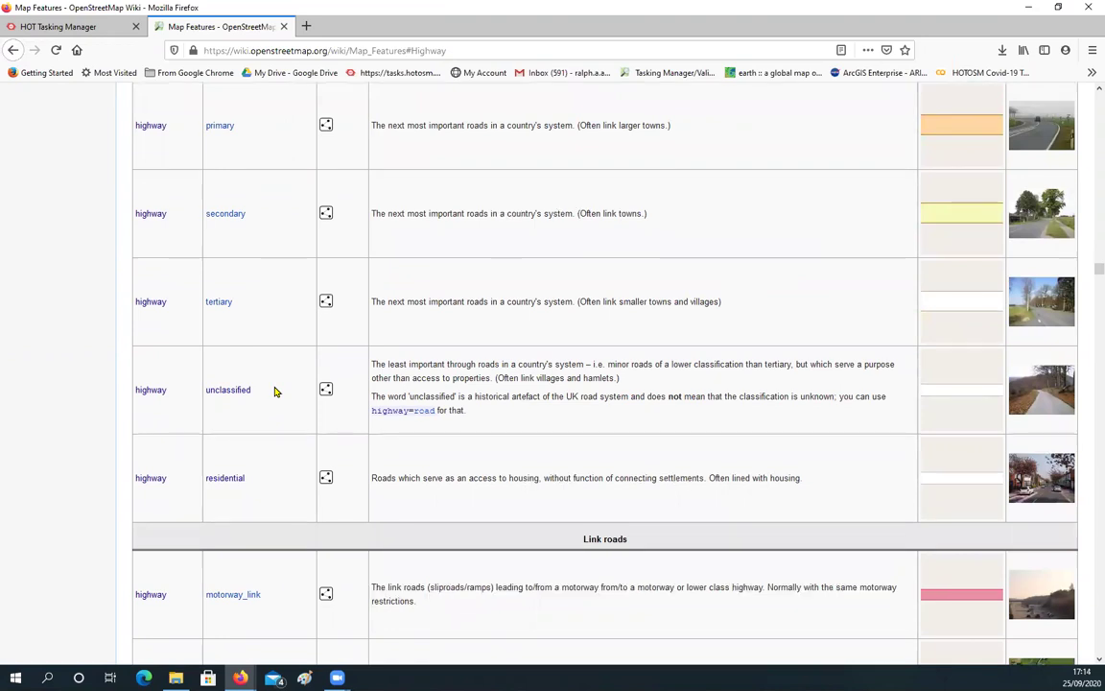
{"action": "scroll", "coordinate": [274, 389], "scroll_direction": "down", "scroll_amount": 1}
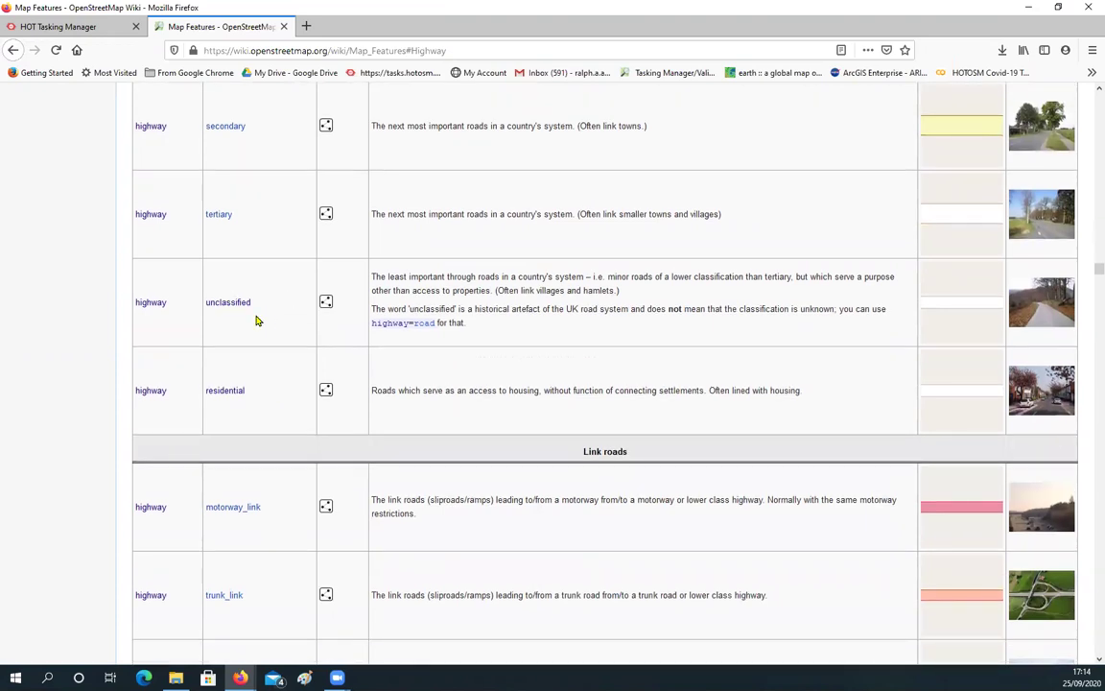
{"action": "scroll", "coordinate": [261, 328], "scroll_direction": "down", "scroll_amount": 2}
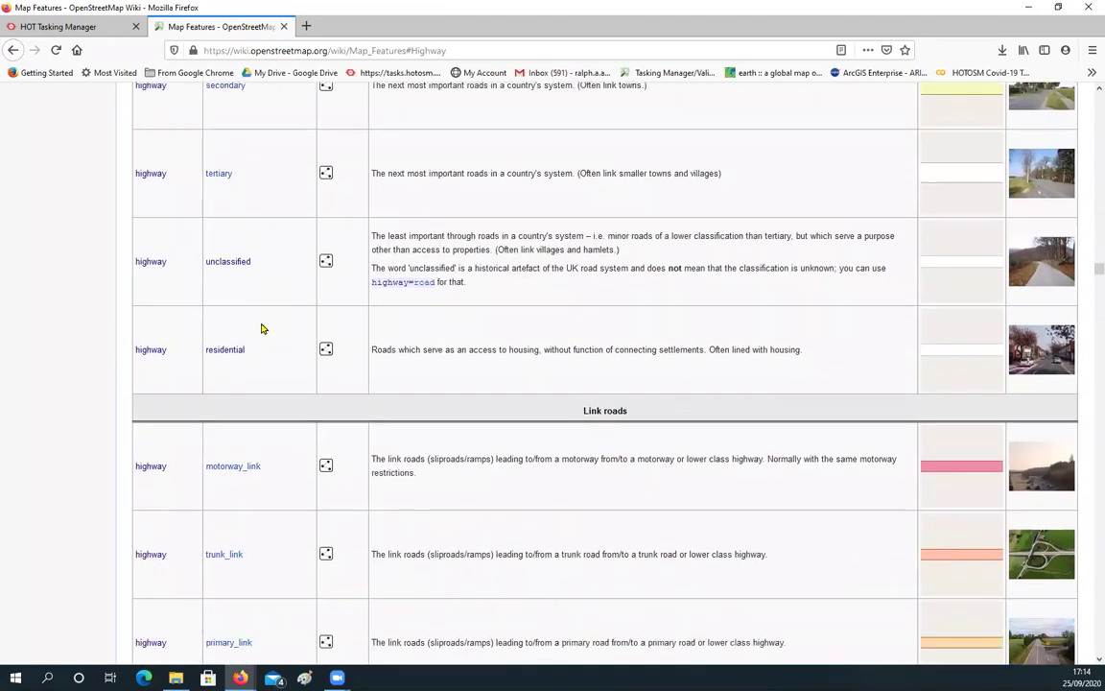
{"action": "scroll", "coordinate": [283, 343], "scroll_direction": "down", "scroll_amount": 2}
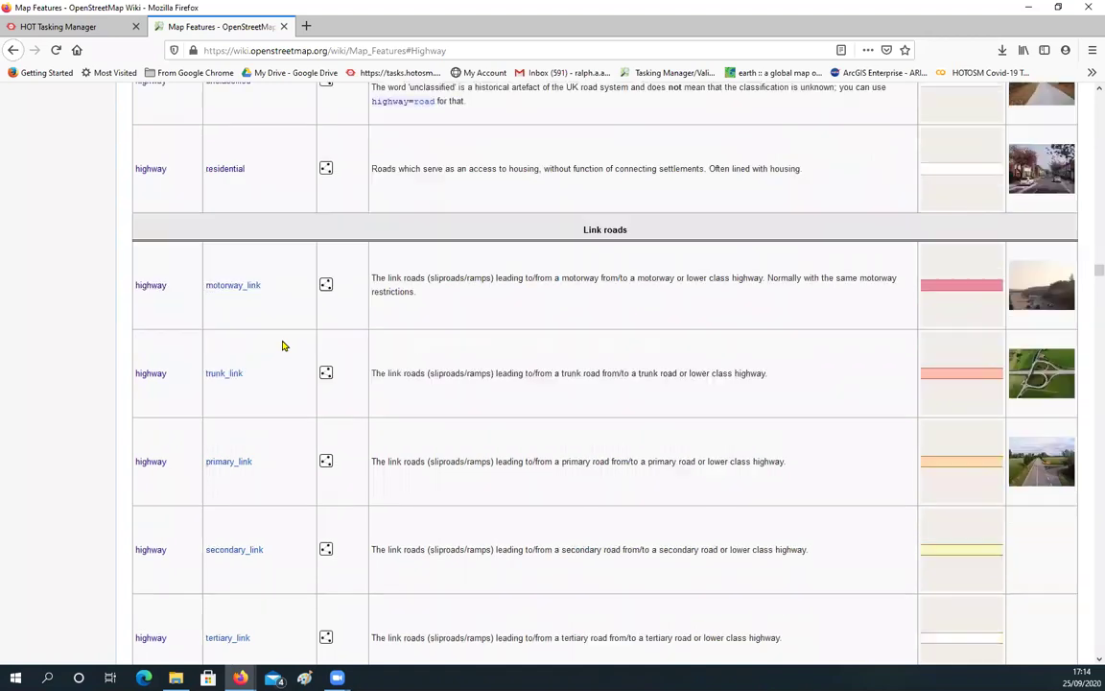
{"action": "scroll", "coordinate": [283, 345], "scroll_direction": "up", "scroll_amount": 5}
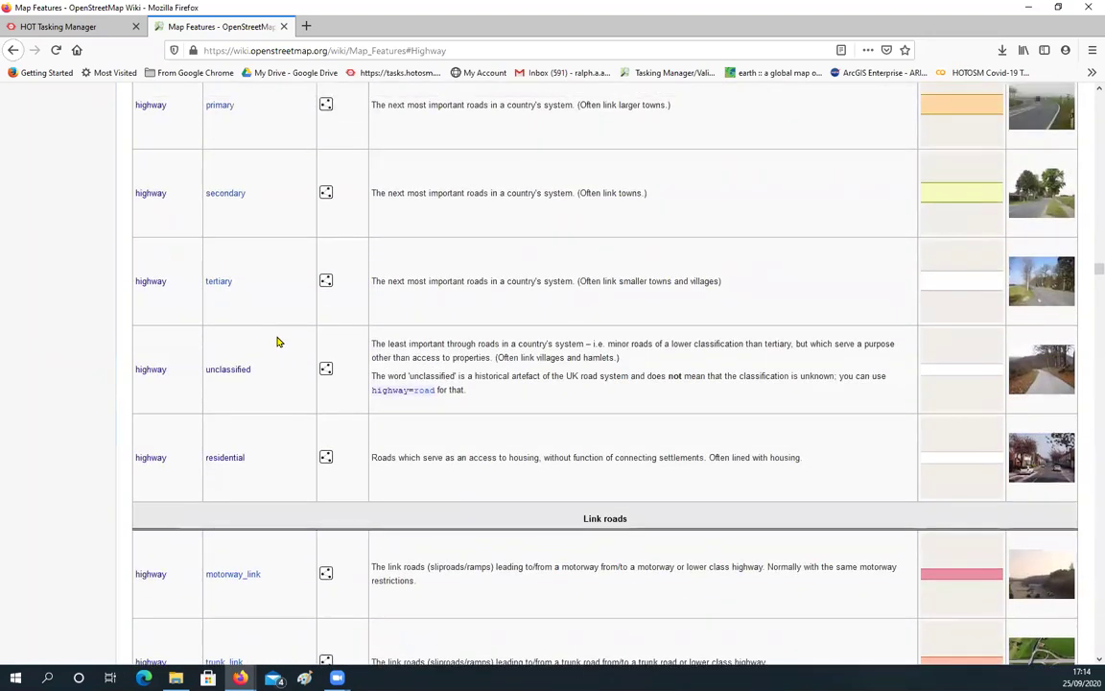
{"action": "scroll", "coordinate": [277, 342], "scroll_direction": "up", "scroll_amount": 1}
{"action": "scroll", "coordinate": [277, 342], "scroll_direction": "up", "scroll_amount": 3}
{"action": "scroll", "coordinate": [278, 341], "scroll_direction": "down", "scroll_amount": 5}
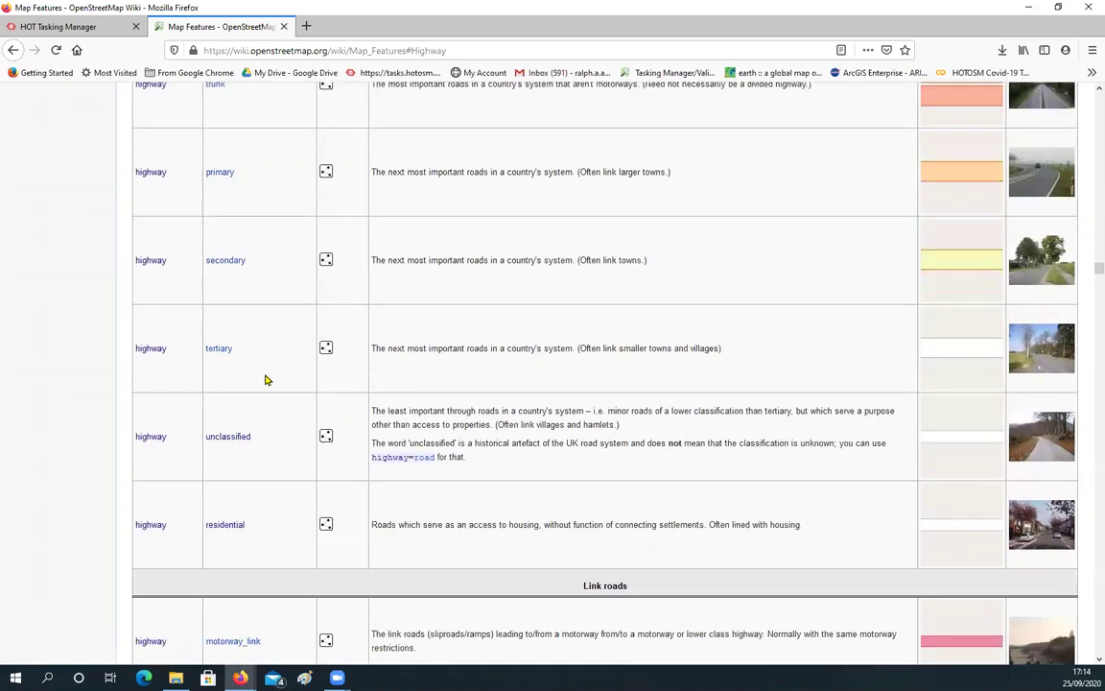
Open the highway=unclassified tag page and review its mapping guidance, supplementary tags and international usage
{"action": "left_click", "coordinate": [224, 438]}
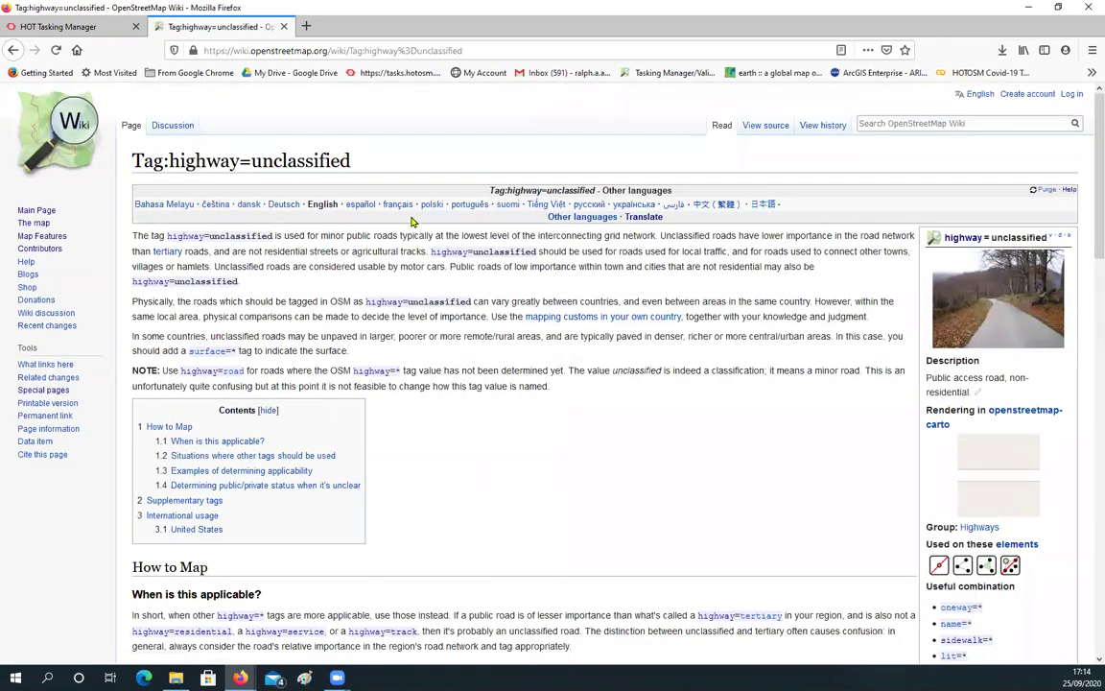
{"action": "scroll", "coordinate": [500, 278], "scroll_direction": "down", "scroll_amount": 4}
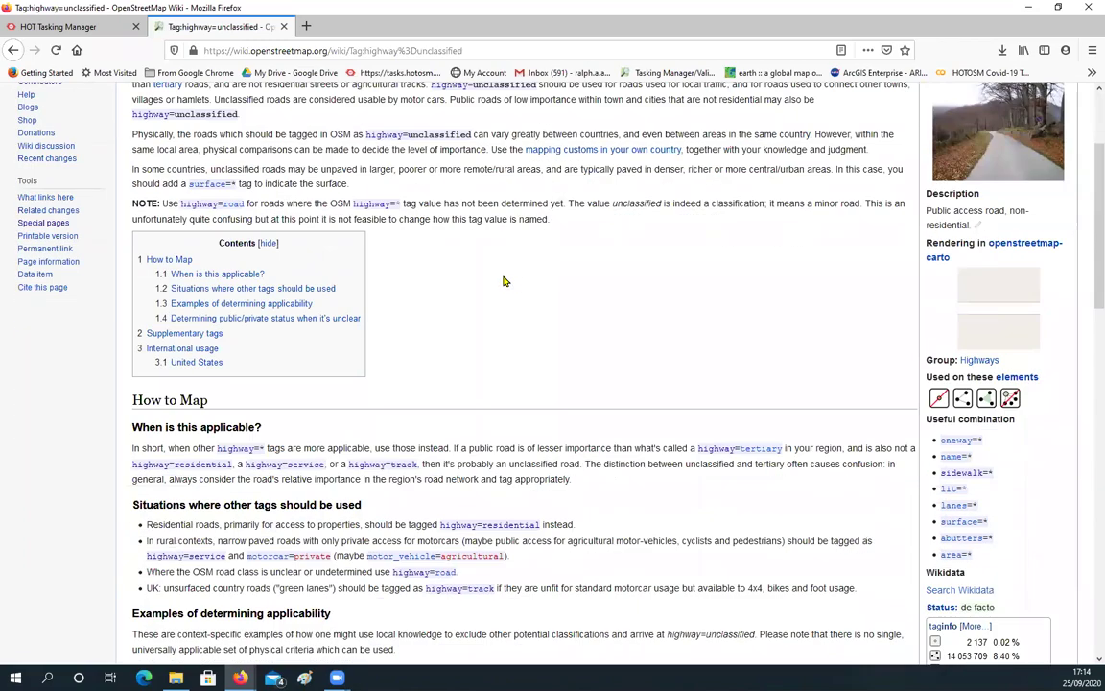
{"action": "scroll", "coordinate": [489, 306], "scroll_direction": "down", "scroll_amount": 6}
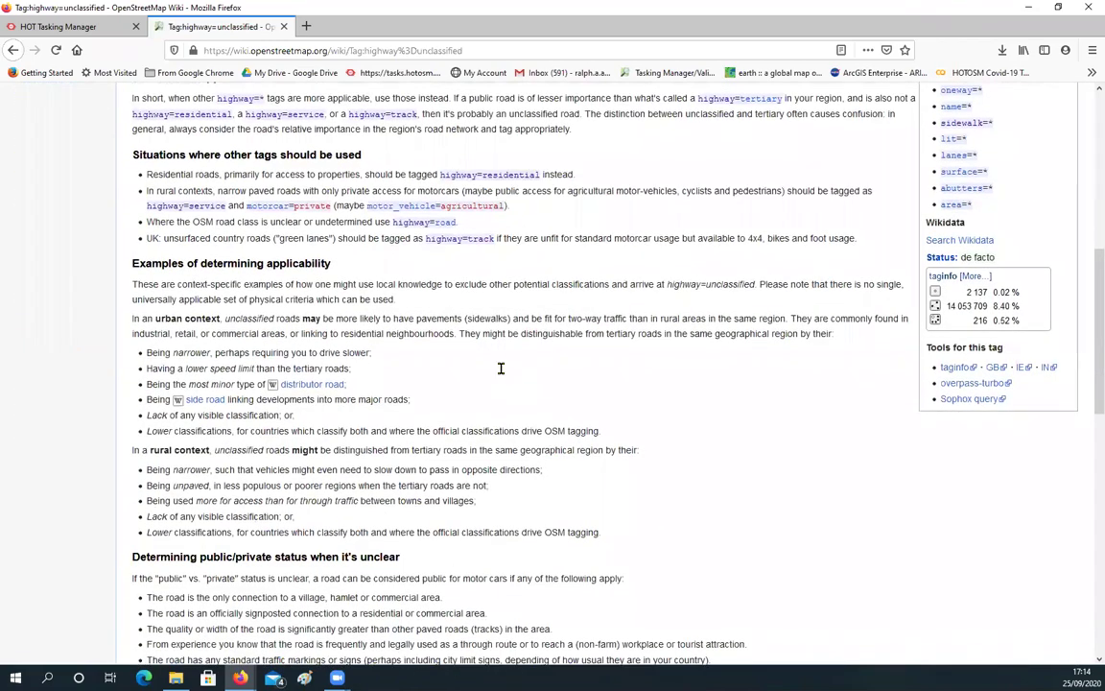
{"action": "scroll", "coordinate": [501, 368], "scroll_direction": "down", "scroll_amount": 5}
{"action": "scroll", "coordinate": [240, 211], "scroll_direction": "down", "scroll_amount": 1}
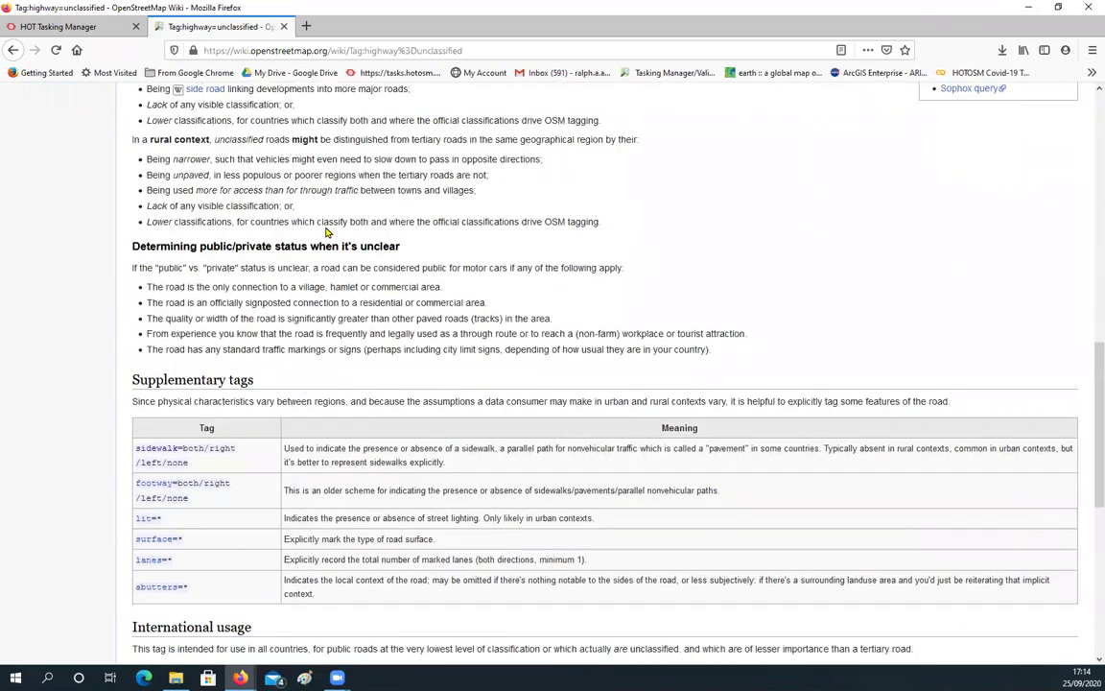
{"action": "scroll", "coordinate": [358, 251], "scroll_direction": "down", "scroll_amount": 2}
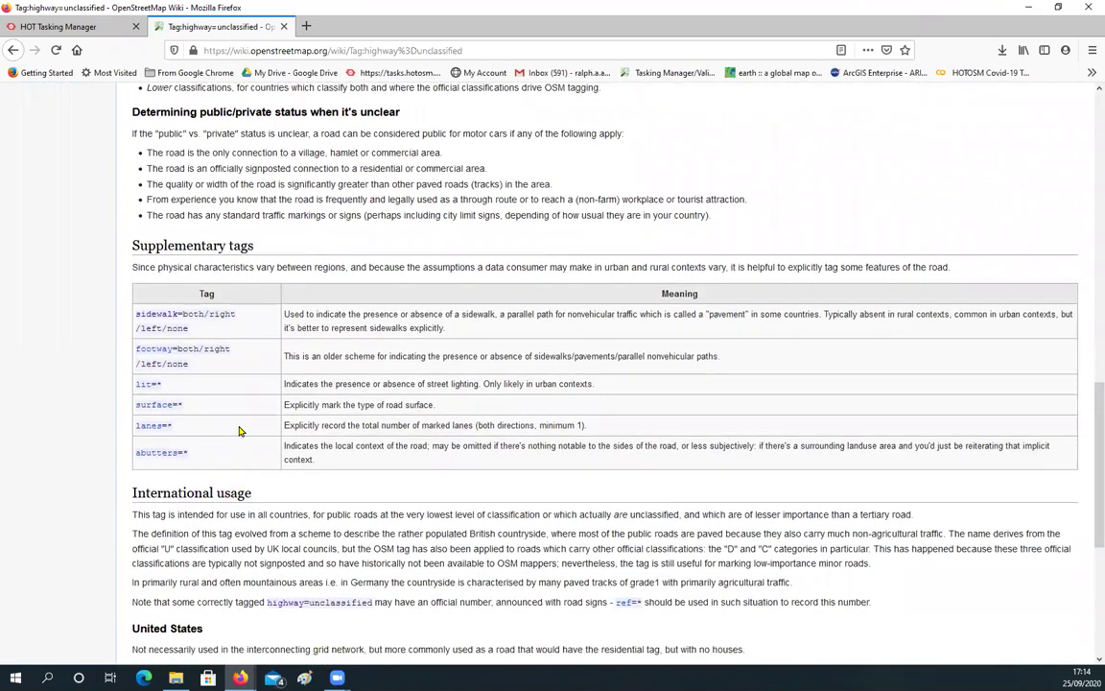
{"action": "scroll", "coordinate": [244, 408], "scroll_direction": "down", "scroll_amount": 3}
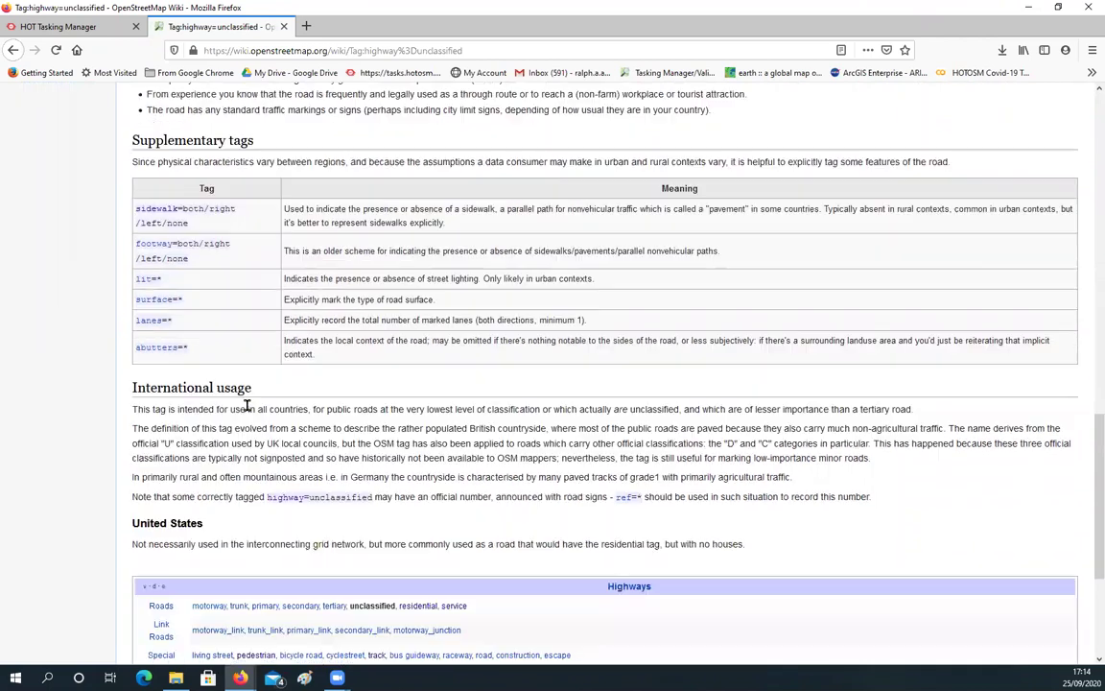
{"action": "scroll", "coordinate": [244, 410], "scroll_direction": "down", "scroll_amount": 2}
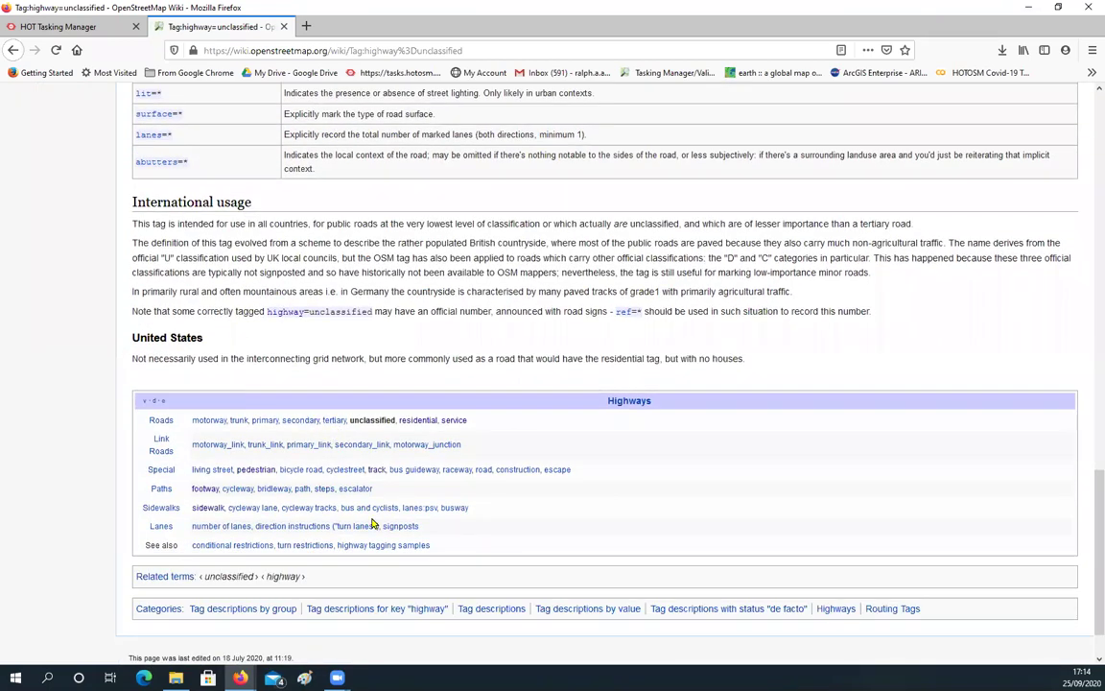
{"action": "scroll", "coordinate": [266, 357], "scroll_direction": "up", "scroll_amount": 5}
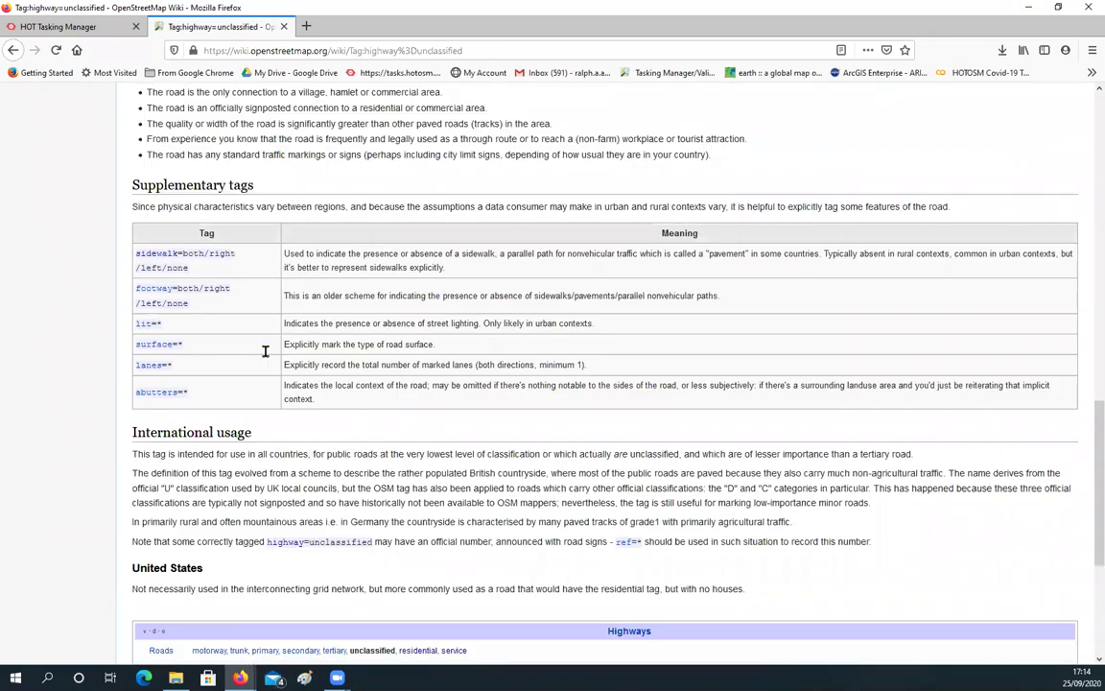
{"action": "scroll", "coordinate": [267, 355], "scroll_direction": "up", "scroll_amount": 12}
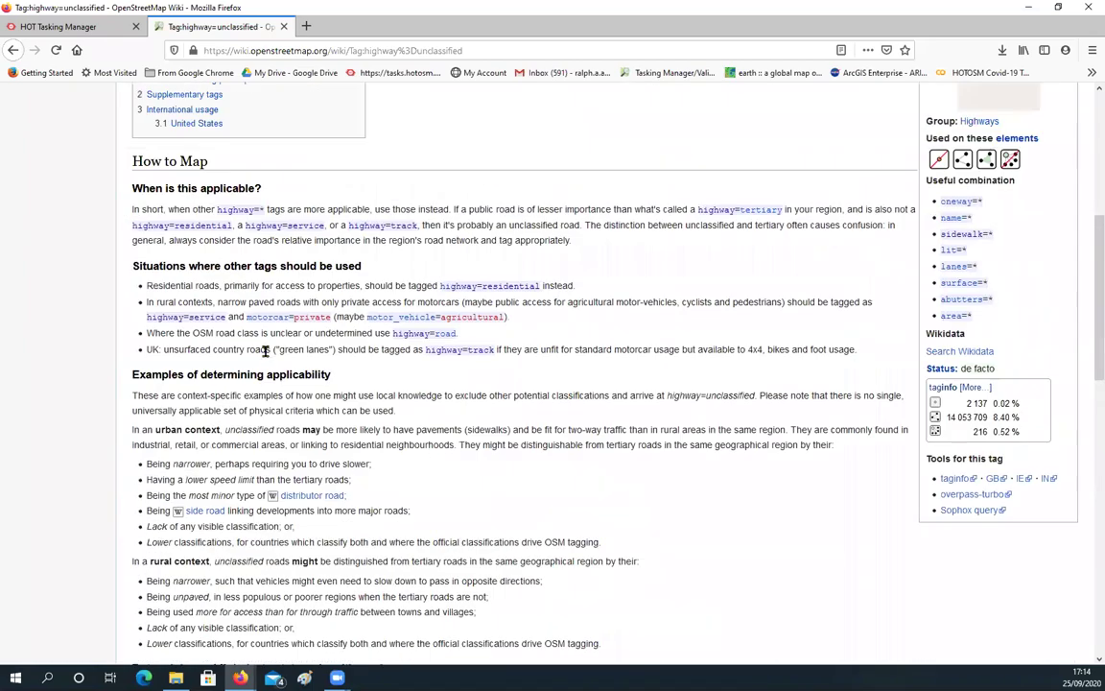
{"action": "scroll", "coordinate": [333, 178], "scroll_direction": "up", "scroll_amount": 2}
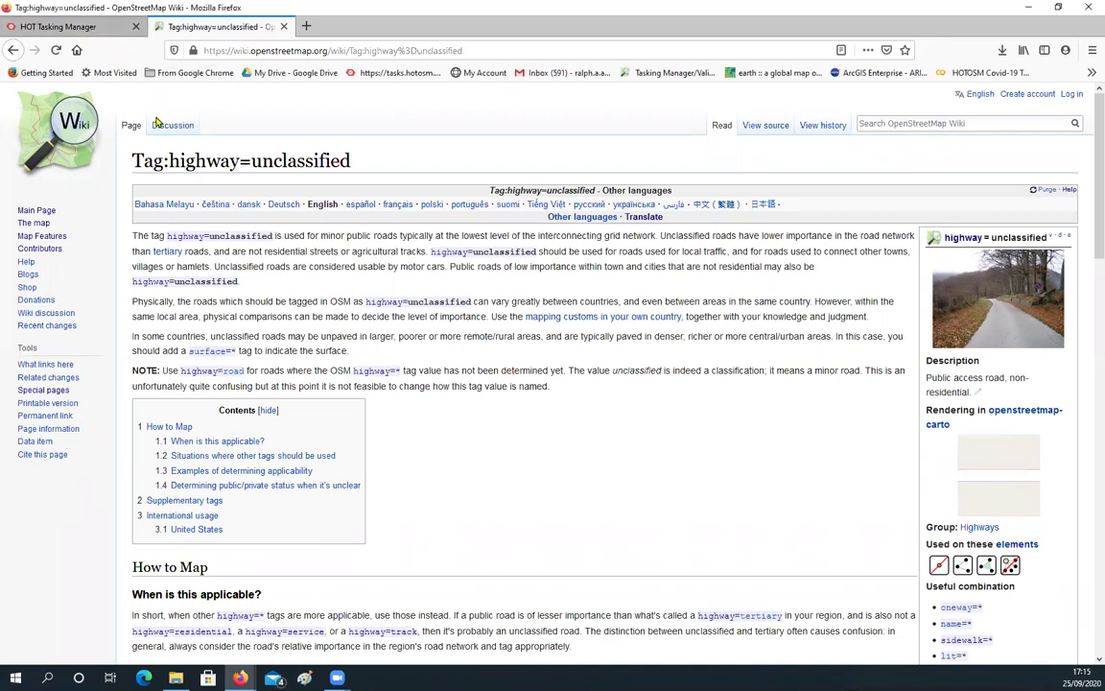
Switch to the HOT Tasking Manager and look through its whole home page, from the mapping statistics to the footer
{"action": "key", "text": "ctrl+Tab"}
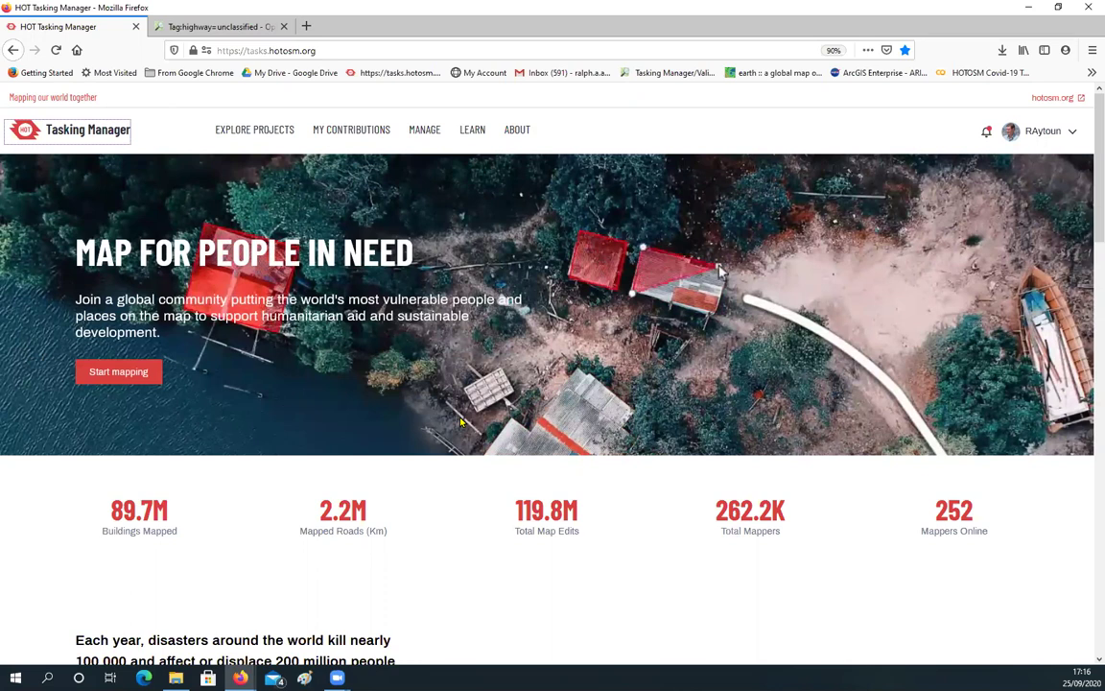
{"action": "scroll", "coordinate": [969, 458], "scroll_direction": "down", "scroll_amount": 1}
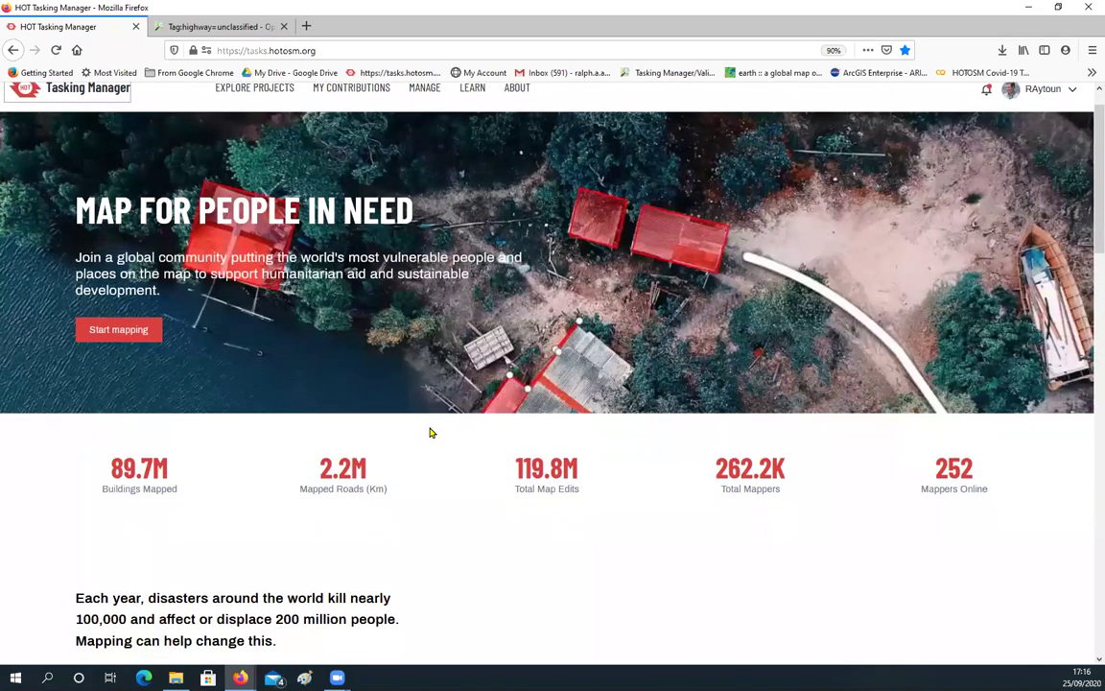
{"action": "scroll", "coordinate": [428, 426], "scroll_direction": "down", "scroll_amount": 6}
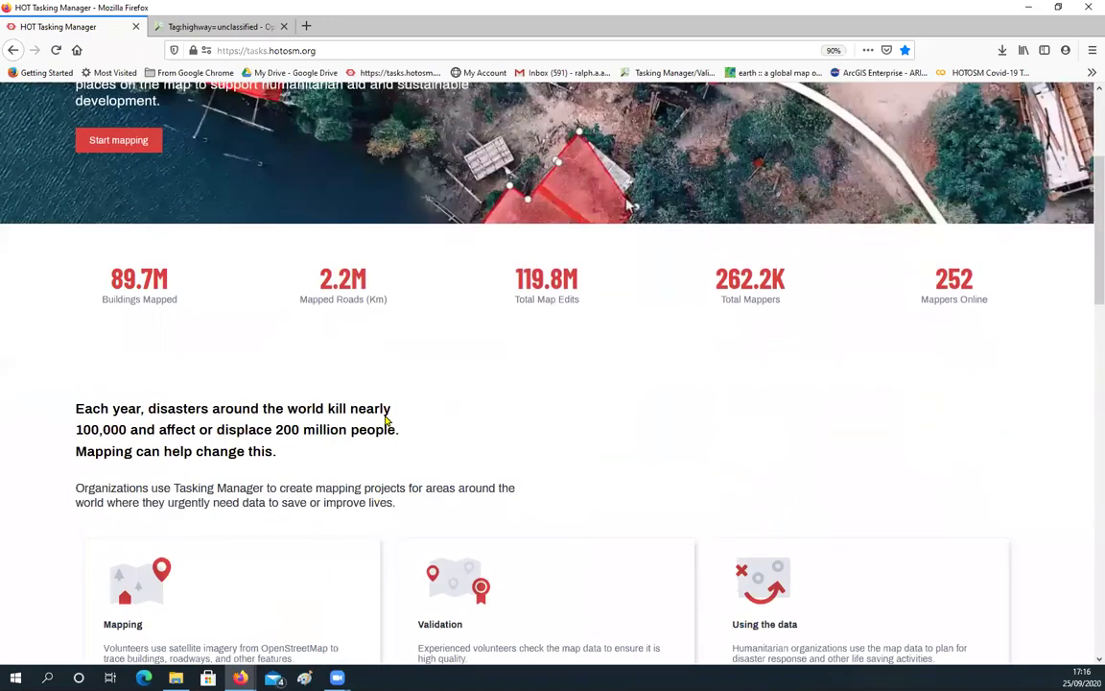
{"action": "scroll", "coordinate": [384, 420], "scroll_direction": "down", "scroll_amount": 1}
{"action": "scroll", "coordinate": [378, 416], "scroll_direction": "down", "scroll_amount": 3}
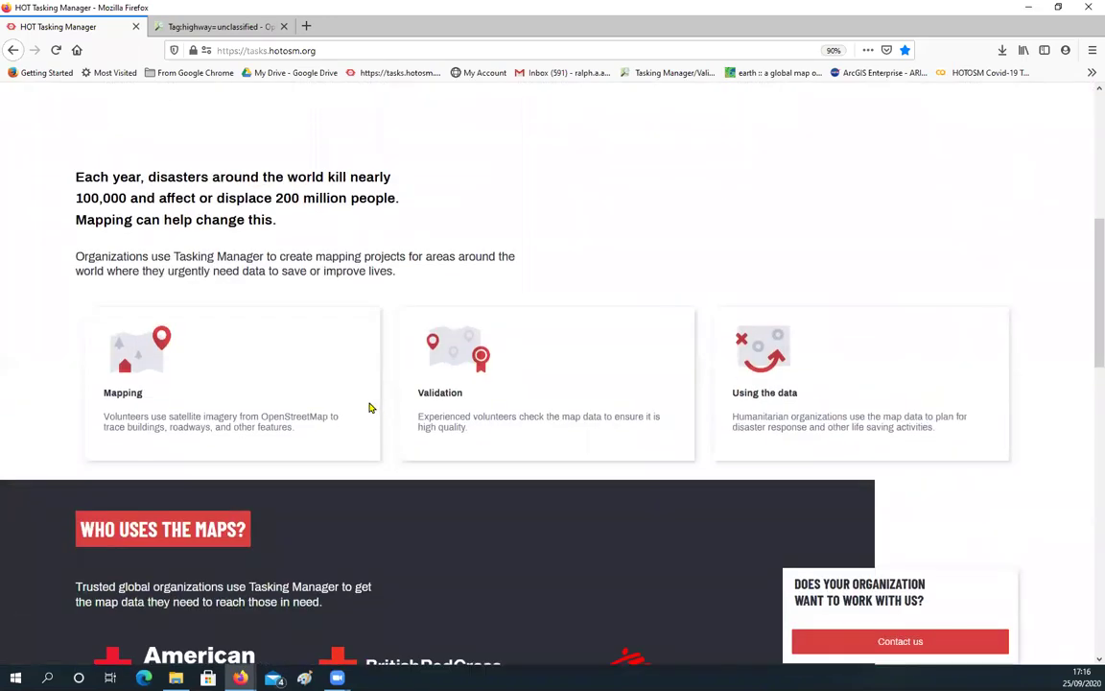
{"action": "scroll", "coordinate": [370, 407], "scroll_direction": "down", "scroll_amount": 3}
{"action": "scroll", "coordinate": [370, 408], "scroll_direction": "down", "scroll_amount": 3}
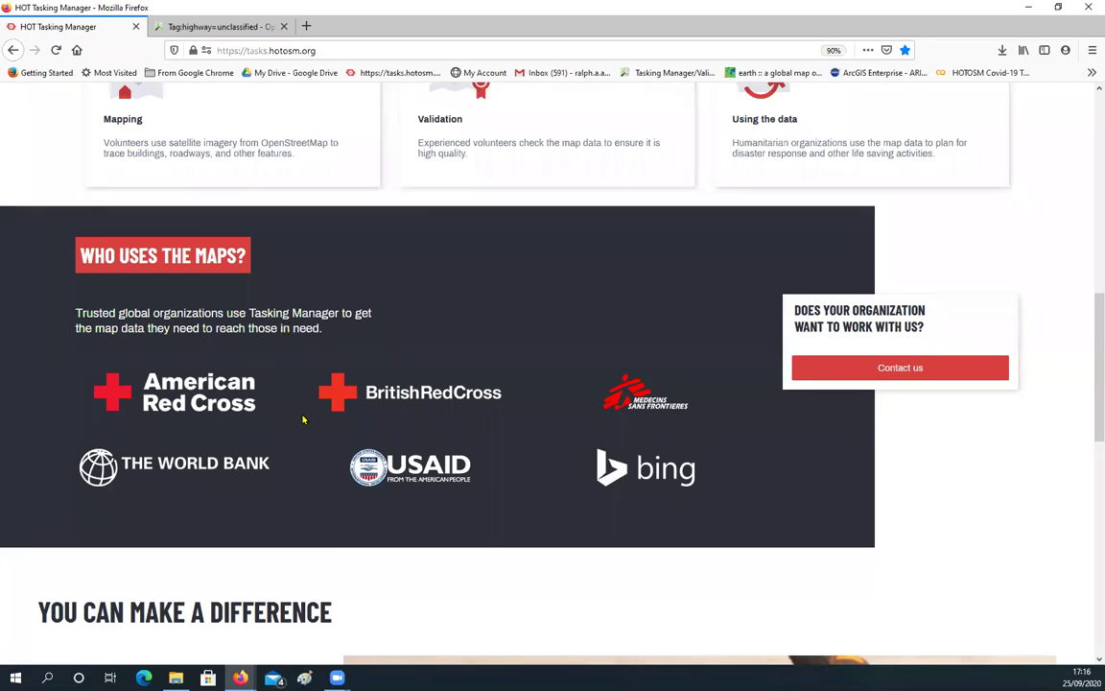
{"action": "scroll", "coordinate": [288, 417], "scroll_direction": "down", "scroll_amount": 4}
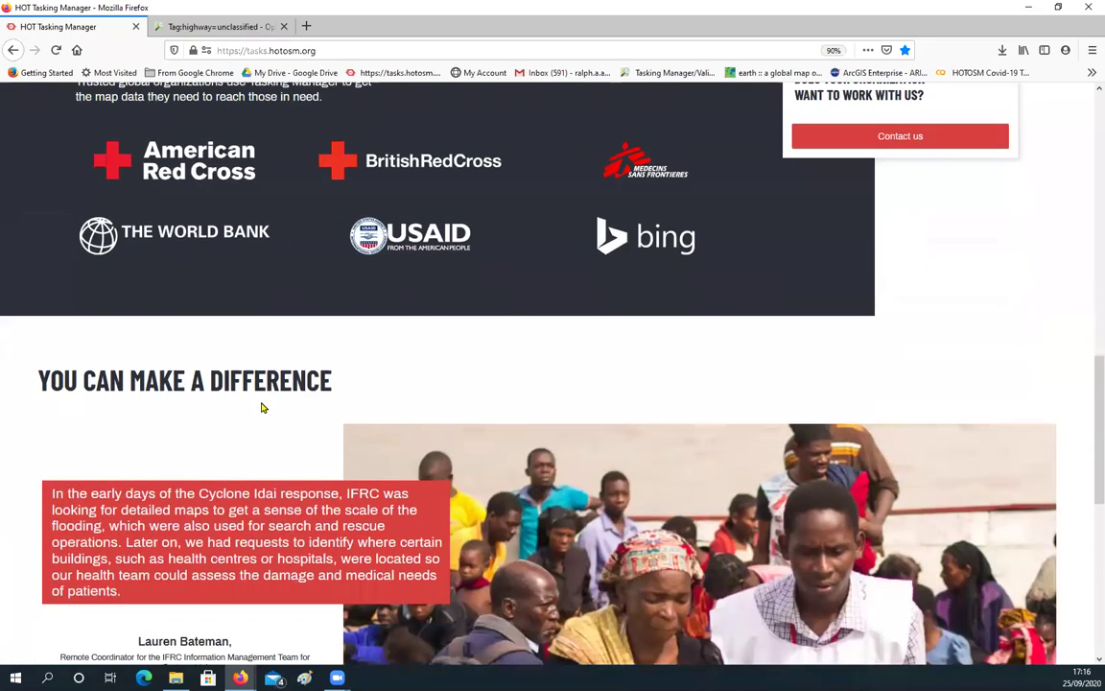
{"action": "scroll", "coordinate": [262, 403], "scroll_direction": "down", "scroll_amount": 2}
{"action": "scroll", "coordinate": [262, 401], "scroll_direction": "down", "scroll_amount": 6}
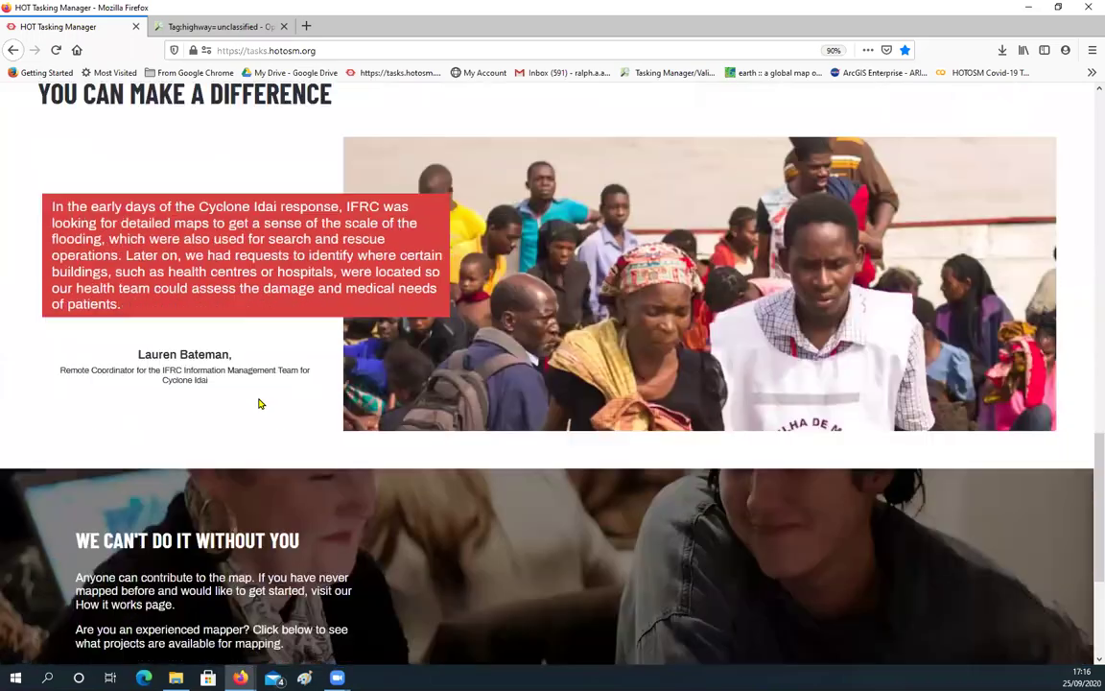
{"action": "scroll", "coordinate": [259, 403], "scroll_direction": "up", "scroll_amount": 15}
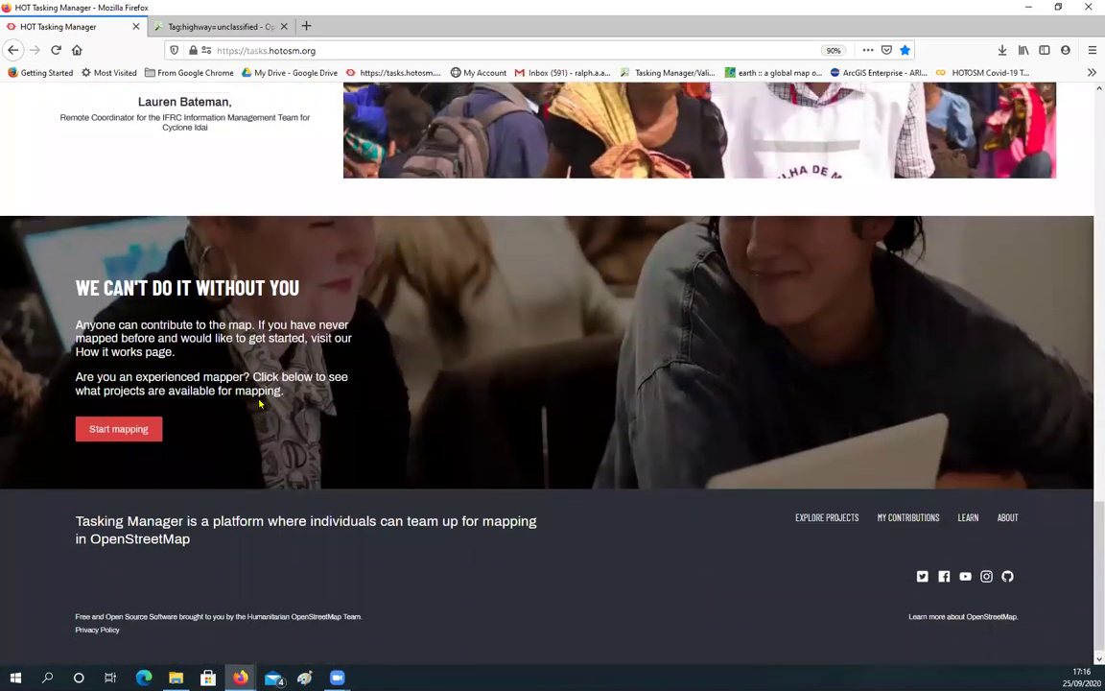
{"action": "scroll", "coordinate": [259, 408], "scroll_direction": "up", "scroll_amount": 6}
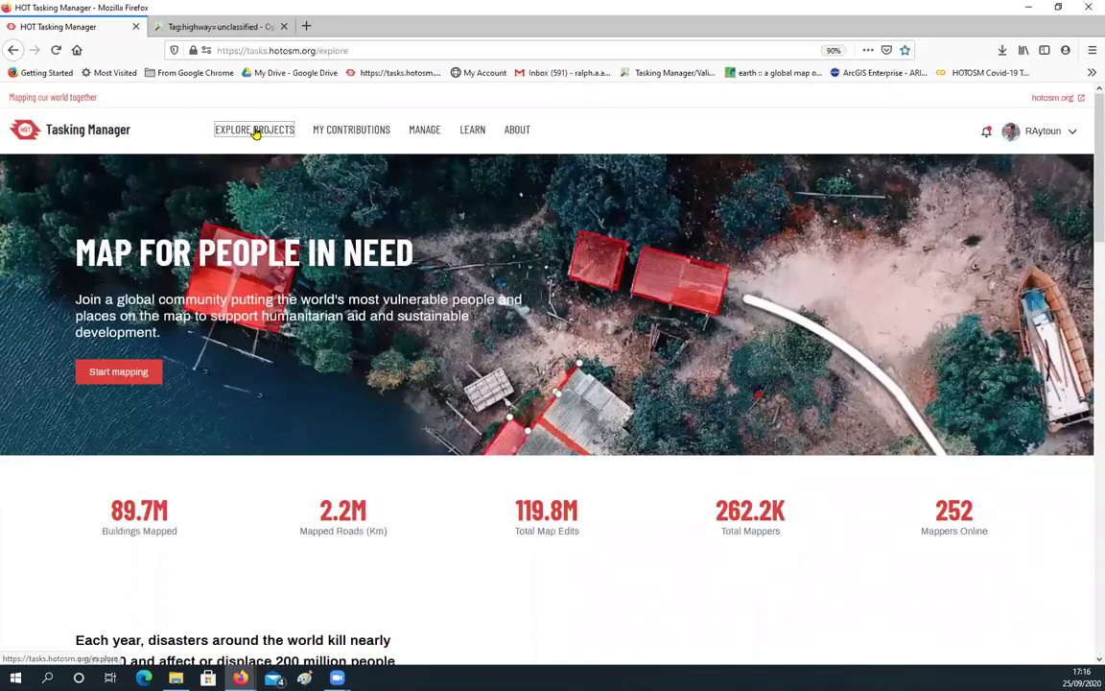
Open the list of mapping projects and filter it to the Beginner mapper difficulty level
{"action": "left_click", "coordinate": [256, 134]}
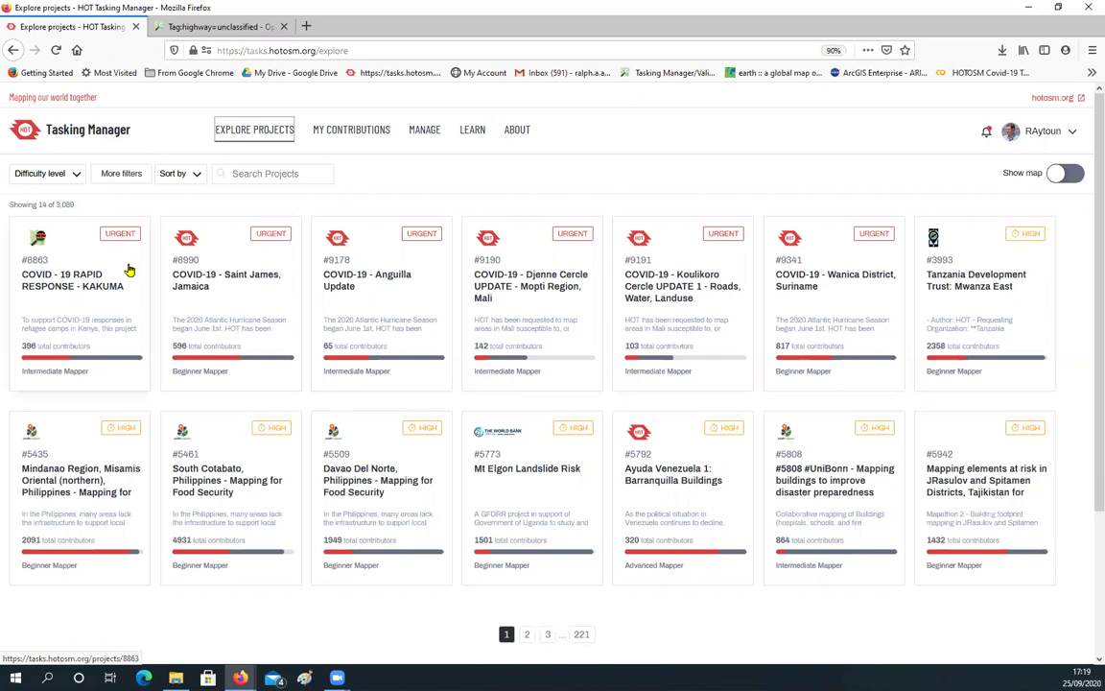
{"action": "left_click", "coordinate": [77, 174]}
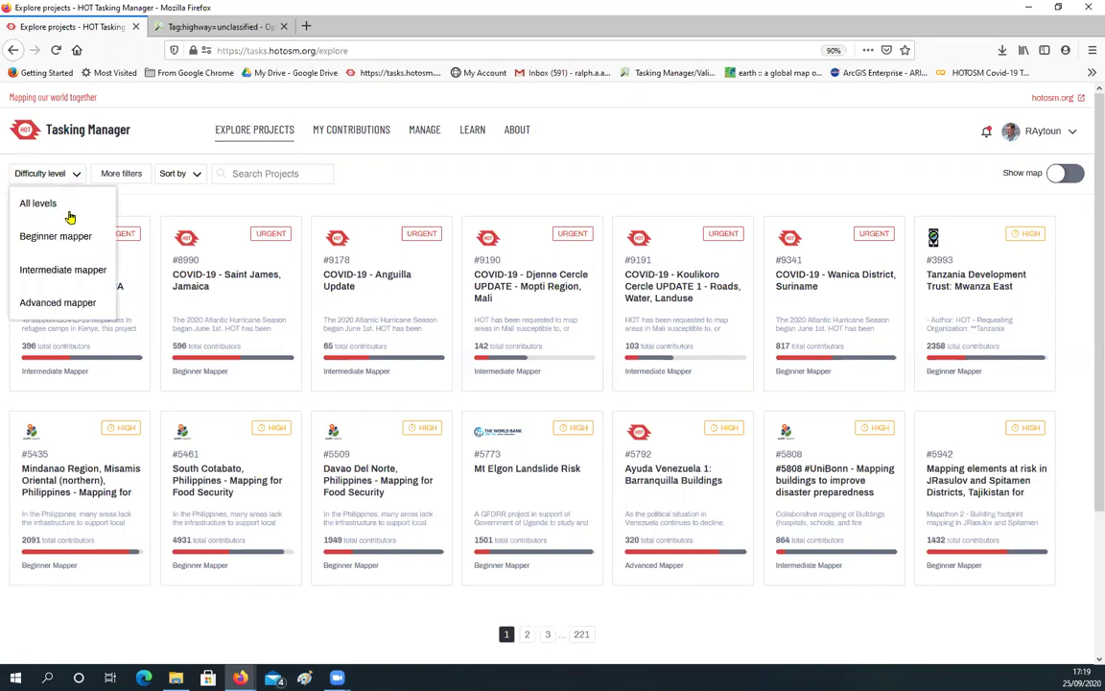
{"action": "left_click", "coordinate": [56, 236]}
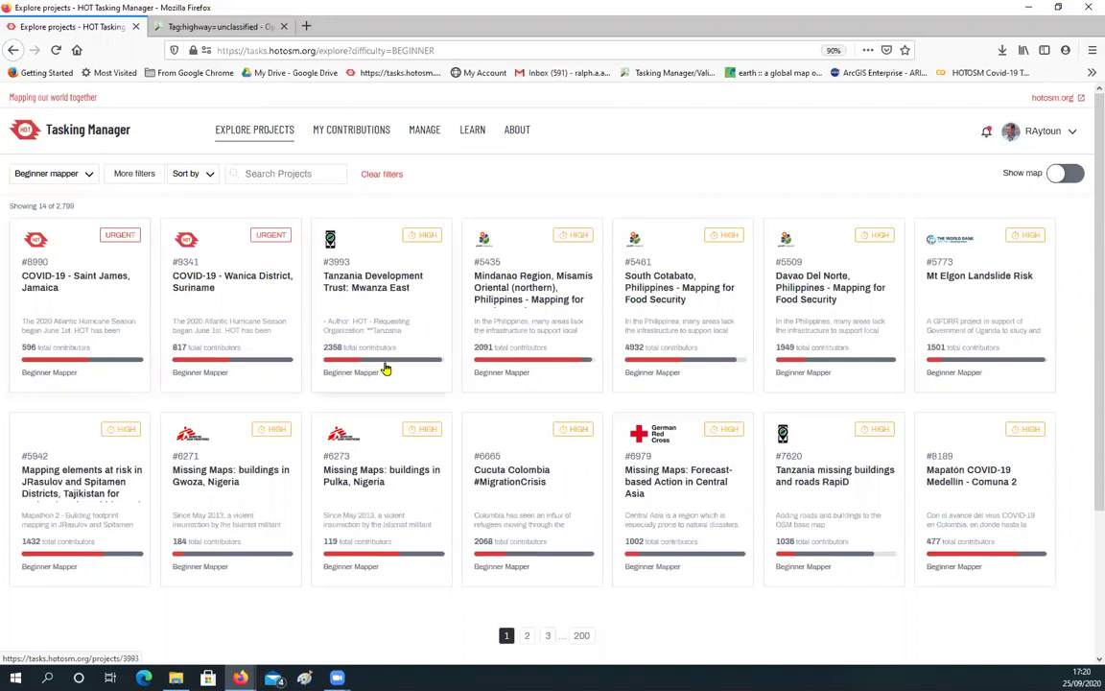
Look through the beginner project cards and continue to the second page of results
{"action": "scroll", "coordinate": [412, 362], "scroll_direction": "down", "scroll_amount": 3}
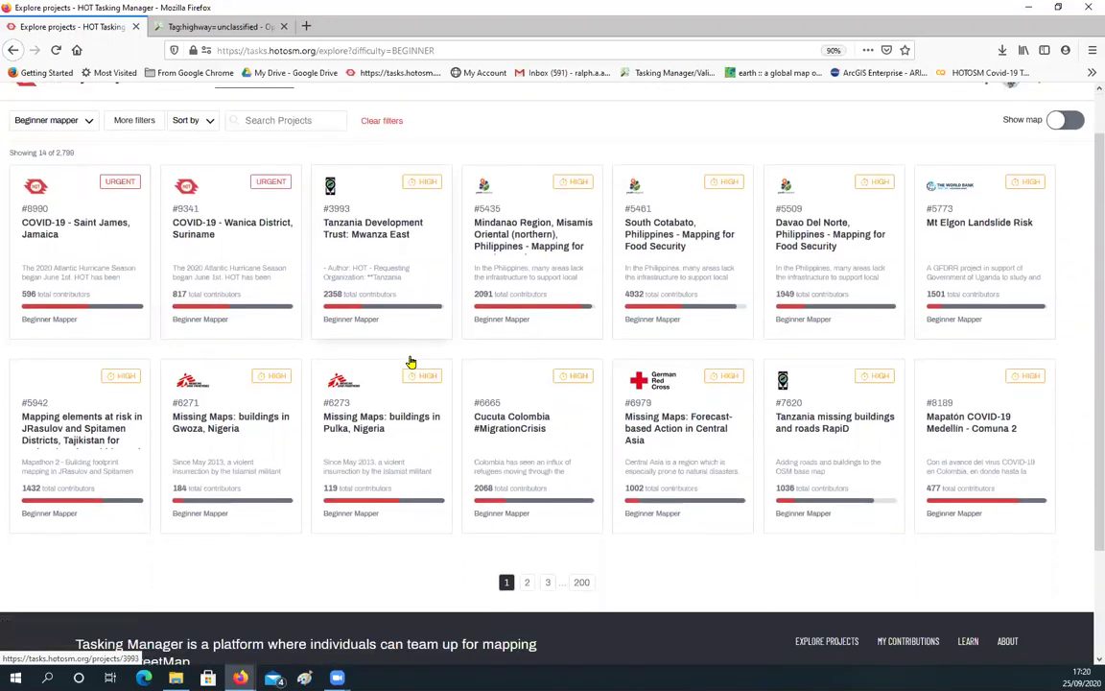
{"action": "left_click", "coordinate": [526, 474]}
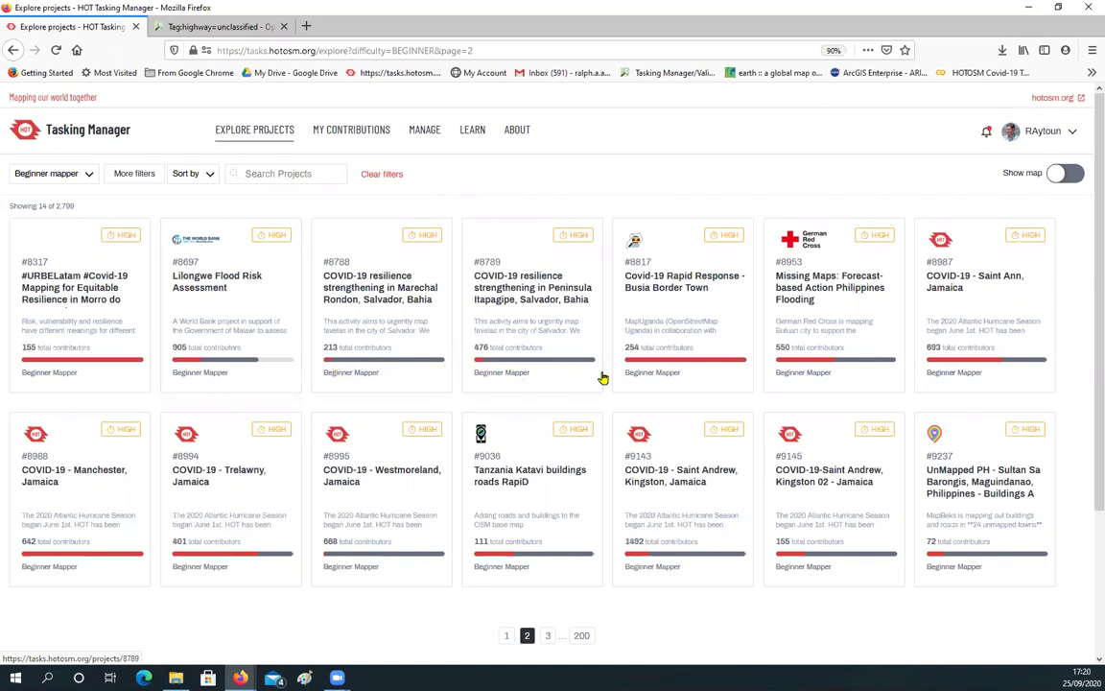
{"action": "scroll", "coordinate": [570, 326], "scroll_direction": "down", "scroll_amount": 1}
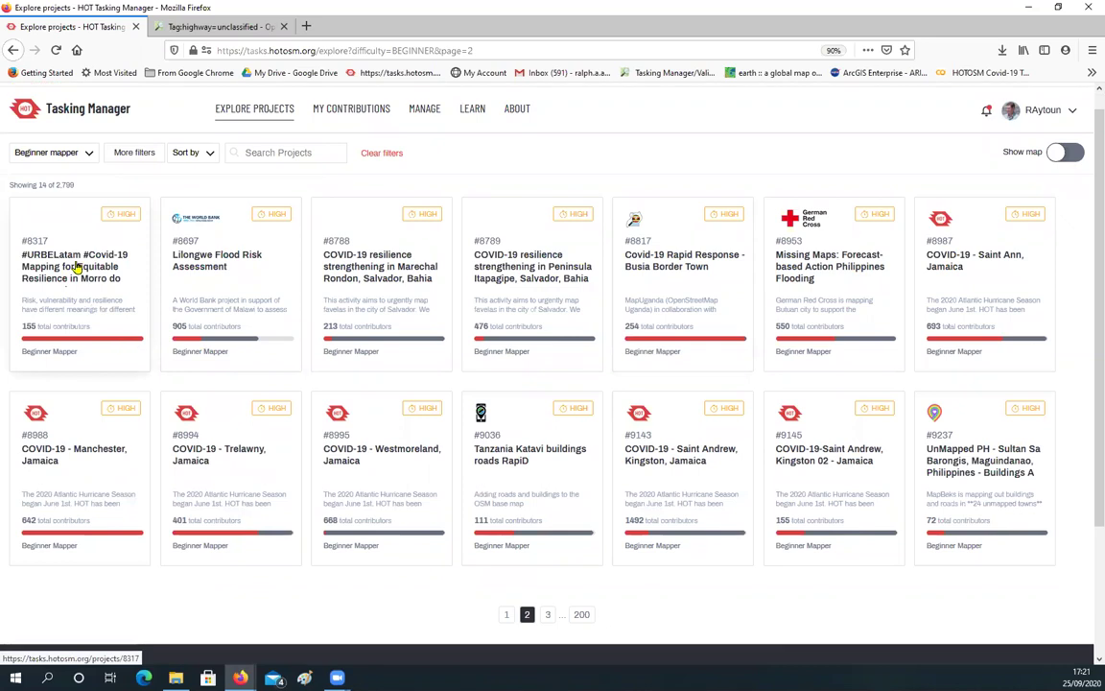
{"action": "scroll", "coordinate": [75, 240], "scroll_direction": "up", "scroll_amount": 1}
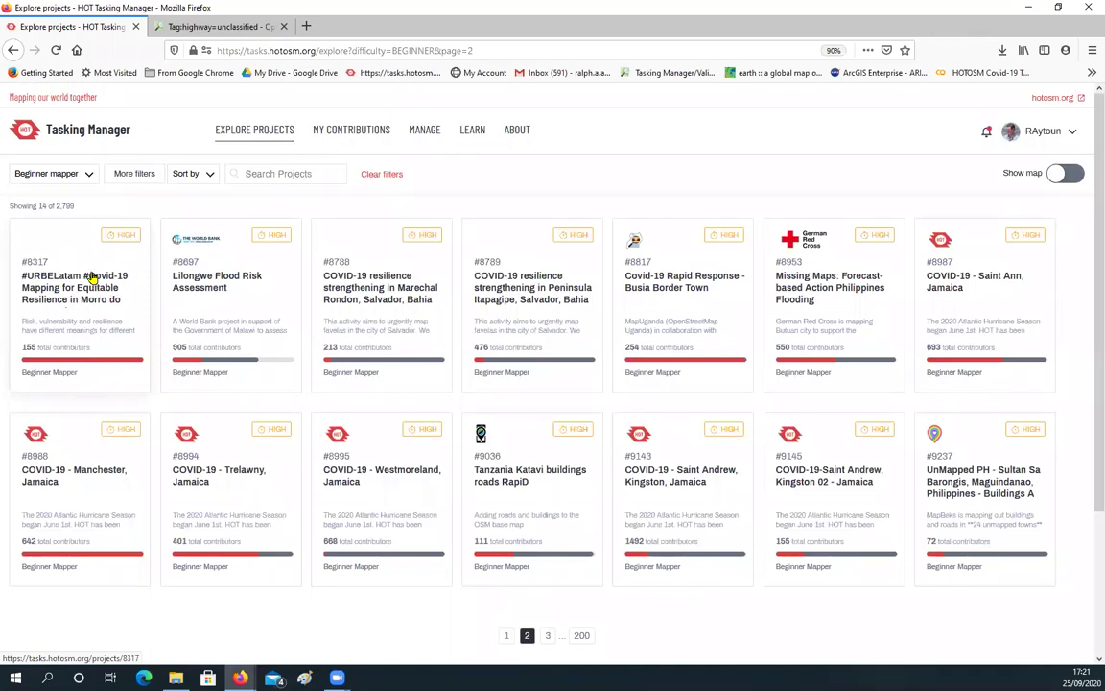
Open the additional project filters and browse the available campaigns without choosing one
{"action": "left_click", "coordinate": [139, 176]}
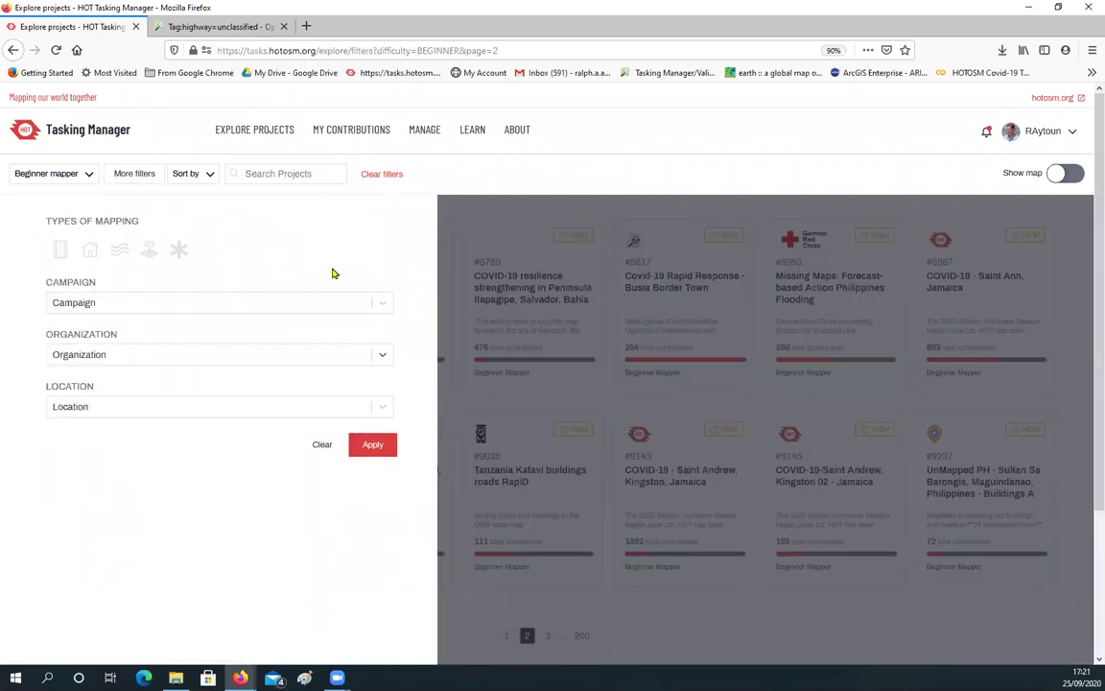
{"action": "left_click", "coordinate": [381, 305]}
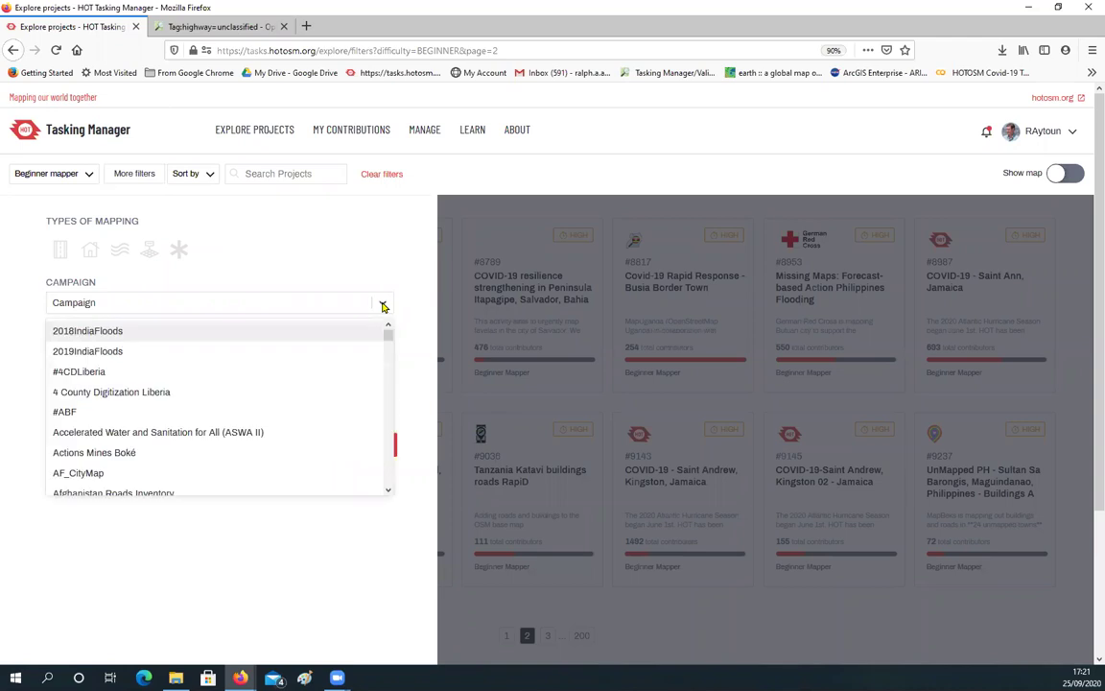
{"action": "scroll", "coordinate": [282, 375], "scroll_direction": "down", "scroll_amount": 2}
{"action": "scroll", "coordinate": [283, 375], "scroll_direction": "down", "scroll_amount": 5}
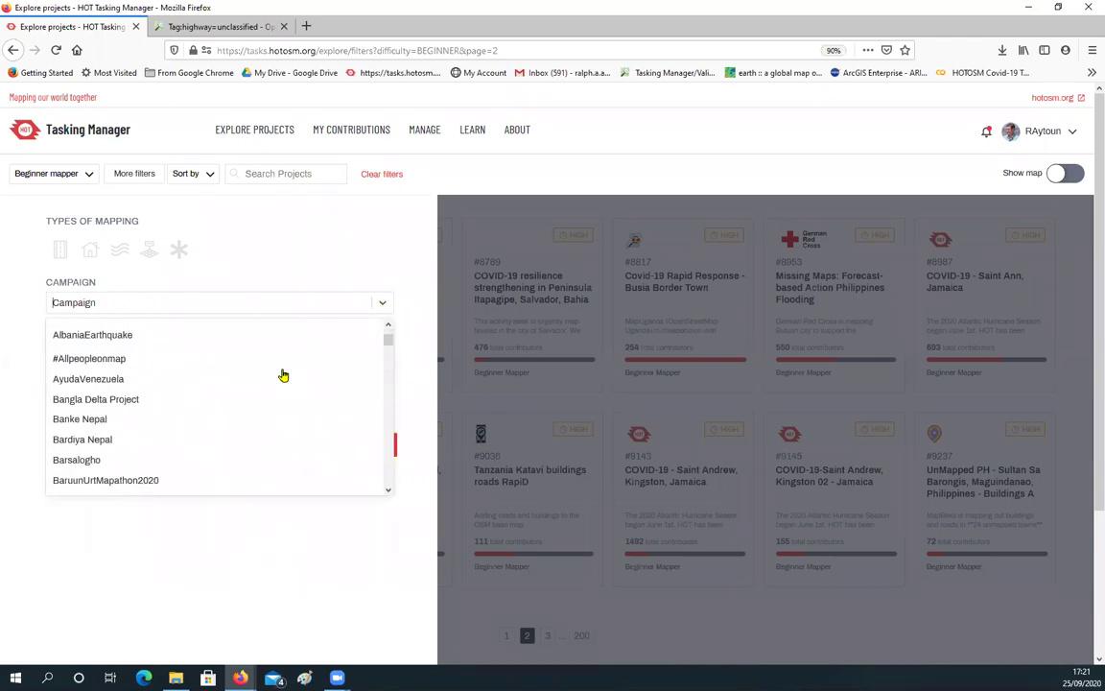
{"action": "scroll", "coordinate": [283, 375], "scroll_direction": "down", "scroll_amount": 6}
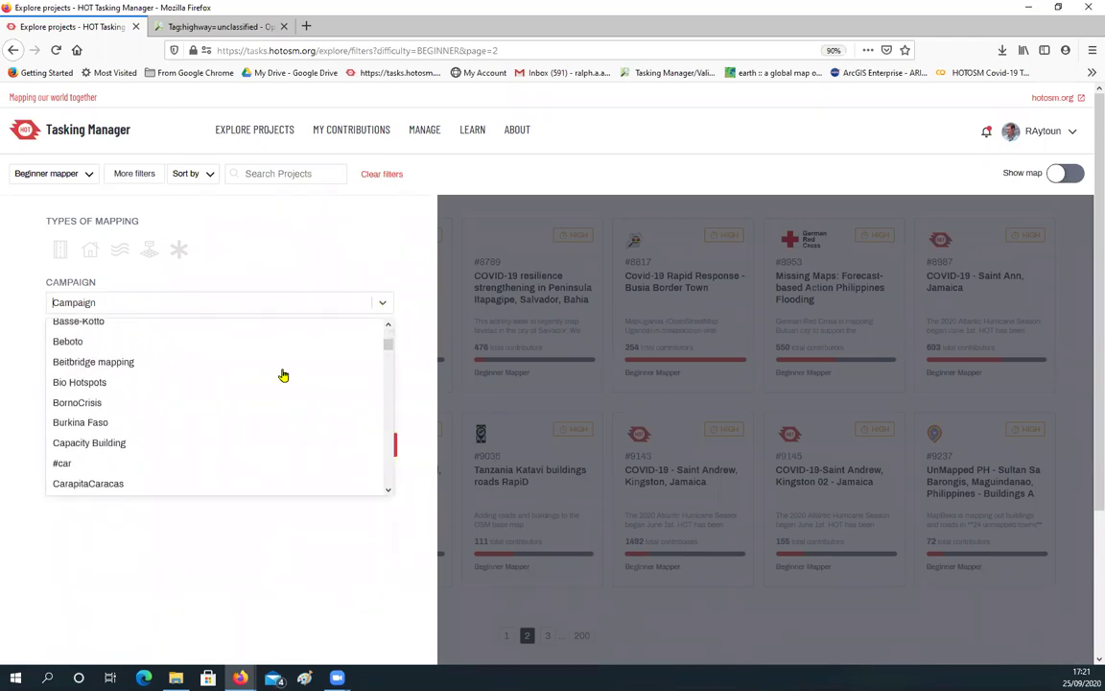
{"action": "scroll", "coordinate": [283, 375], "scroll_direction": "down", "scroll_amount": 1}
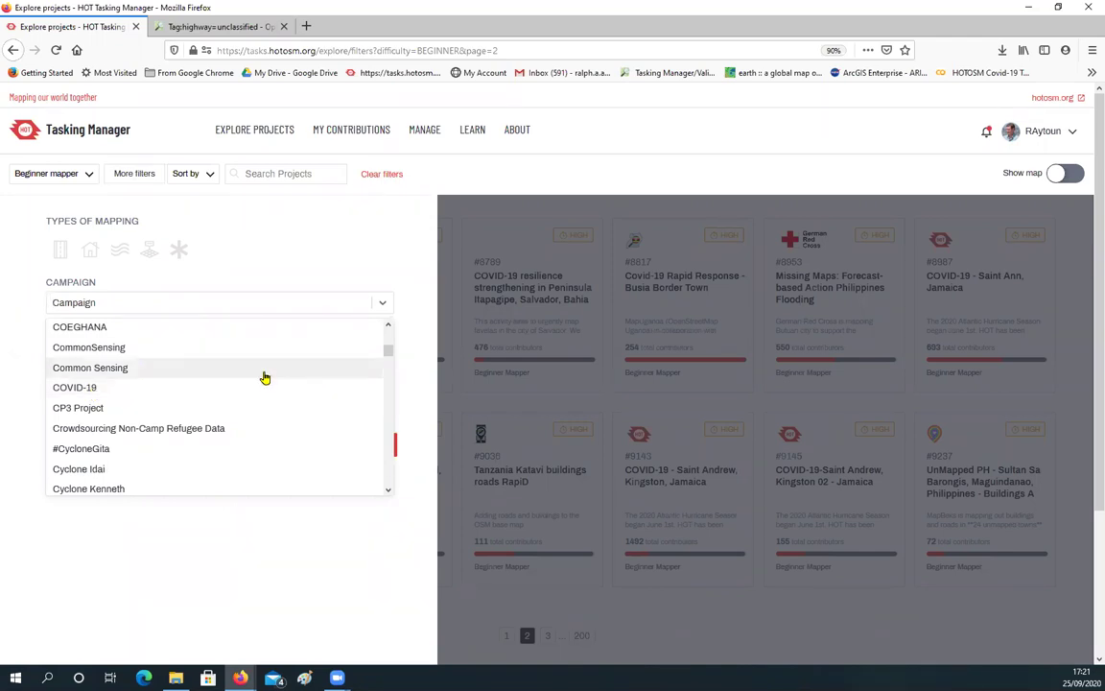
{"action": "scroll", "coordinate": [265, 378], "scroll_direction": "up", "scroll_amount": 5}
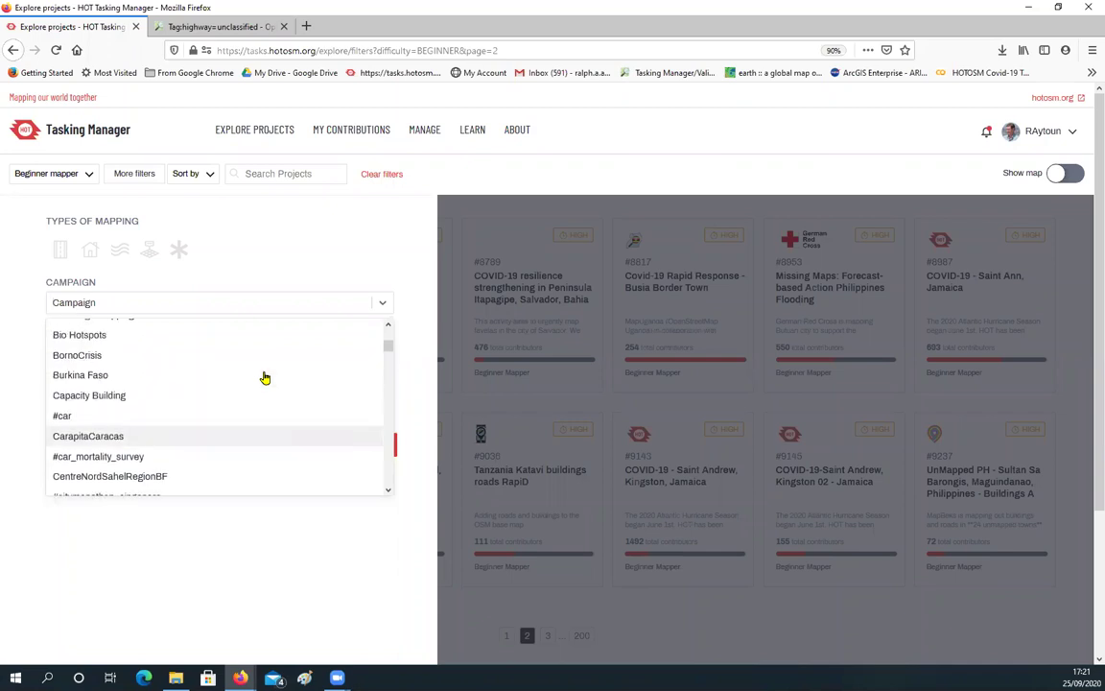
{"action": "scroll", "coordinate": [265, 378], "scroll_direction": "up", "scroll_amount": 3}
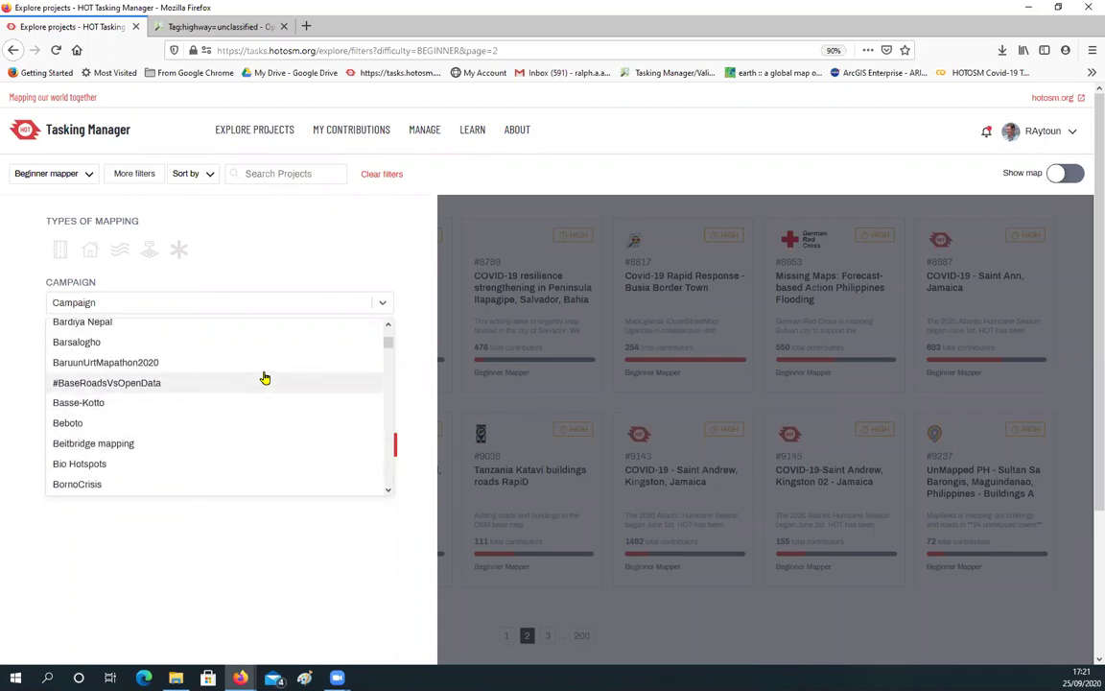
{"action": "scroll", "coordinate": [265, 378], "scroll_direction": "up", "scroll_amount": 1}
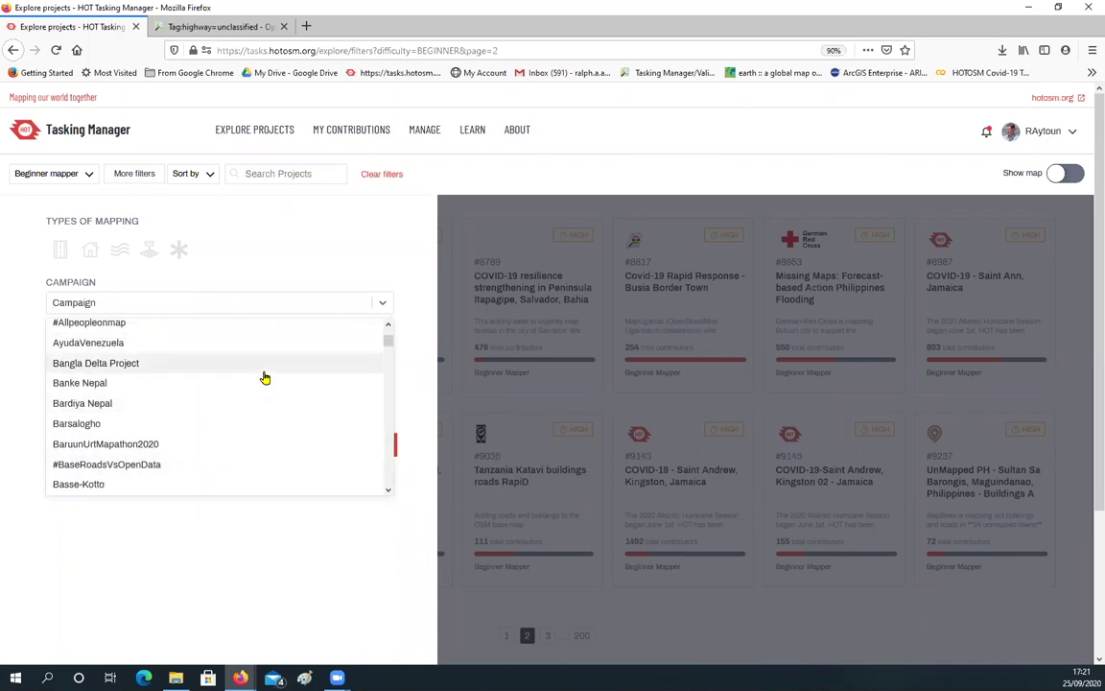
{"action": "mouse_move", "coordinate": [388, 345]}
{"action": "left_mouse_down"}
{"action": "mouse_move", "coordinate": [388, 424]}
{"action": "mouse_move", "coordinate": [388, 328]}
{"action": "left_mouse_up"}
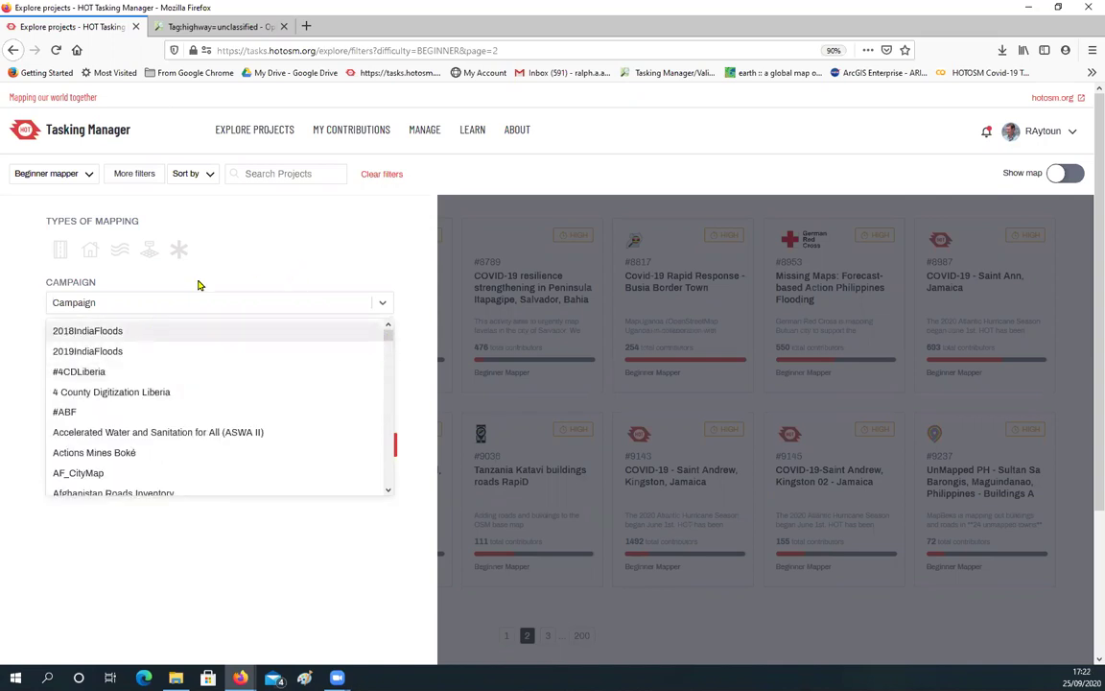
{"action": "left_click", "coordinate": [242, 251]}
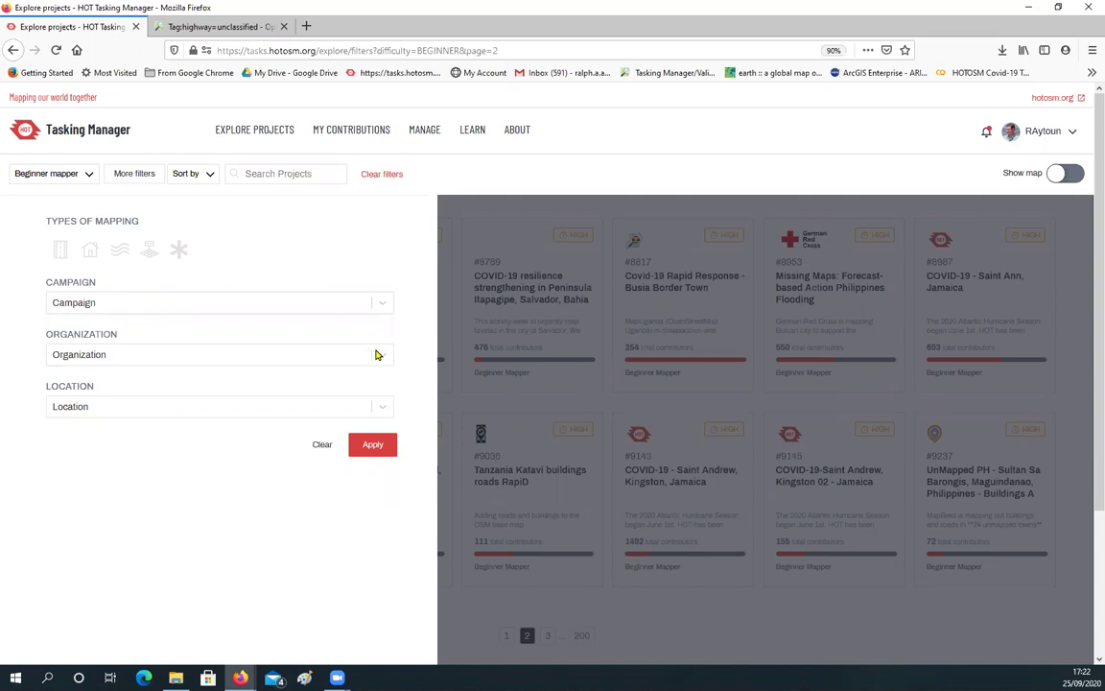
Browse the organizations available for filtering projects and leave the organization unset
{"action": "left_click", "coordinate": [384, 357]}
{"action": "scroll", "coordinate": [296, 400], "scroll_direction": "down", "scroll_amount": 6}
{"action": "scroll", "coordinate": [296, 400], "scroll_direction": "down", "scroll_amount": 5}
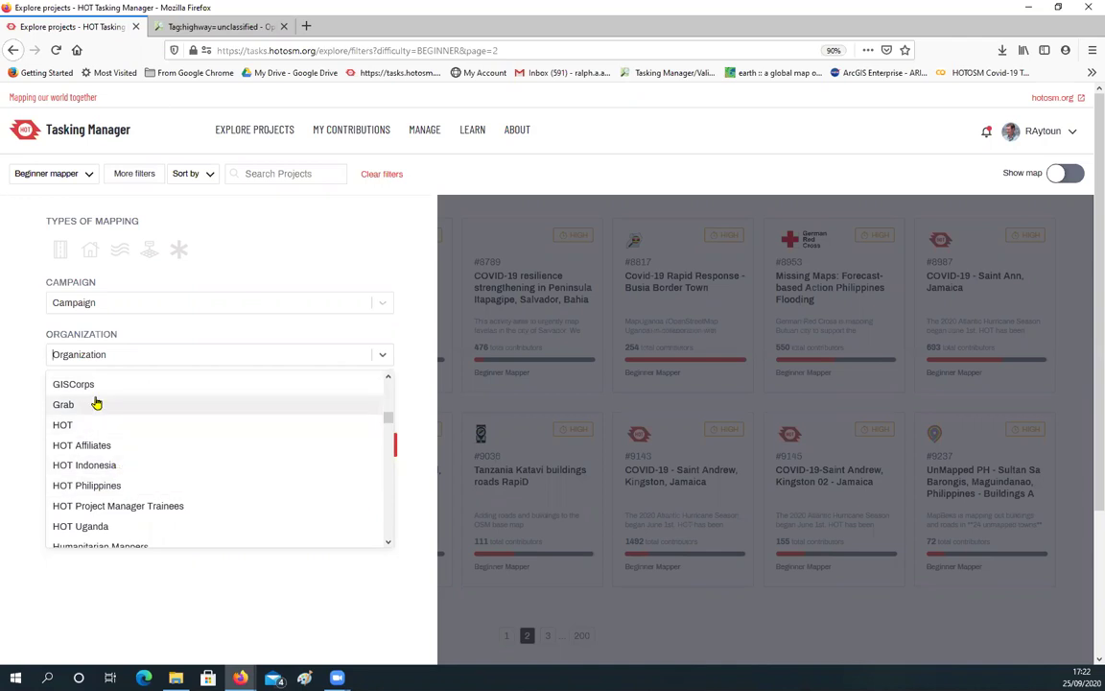
{"action": "left_click", "coordinate": [305, 218]}
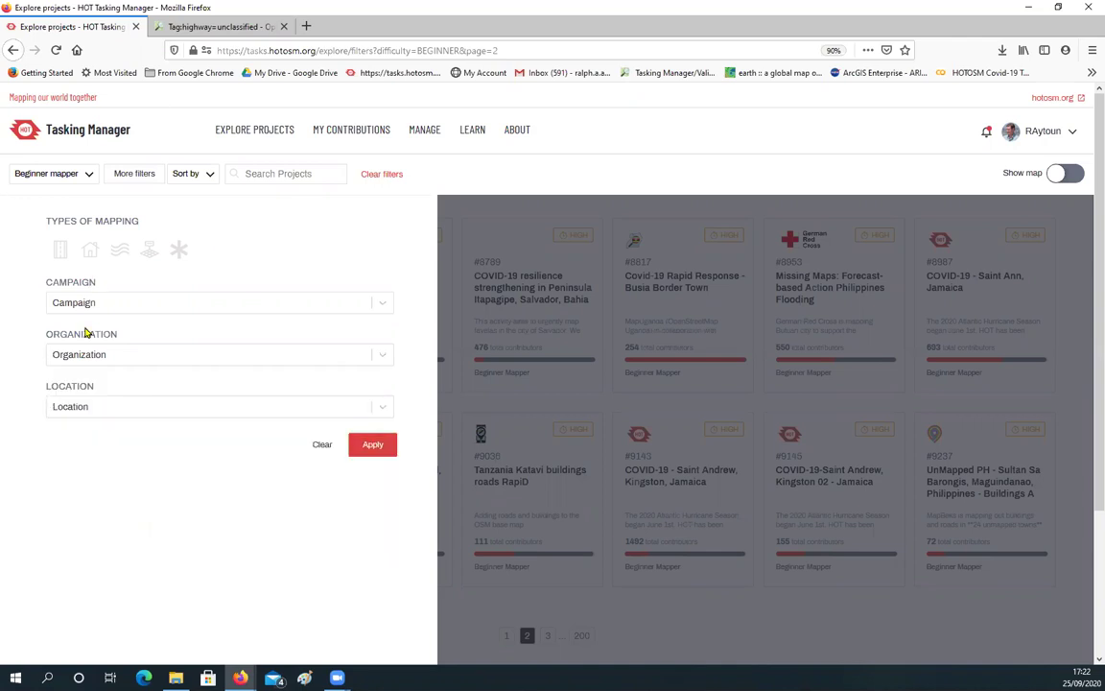
Browse the countries available in the location filter and leave the location unset
{"action": "left_click", "coordinate": [379, 411]}
{"action": "scroll", "coordinate": [227, 485], "scroll_direction": "down", "scroll_amount": 5}
{"action": "scroll", "coordinate": [227, 485], "scroll_direction": "down", "scroll_amount": 2}
{"action": "scroll", "coordinate": [227, 485], "scroll_direction": "up", "scroll_amount": 1}
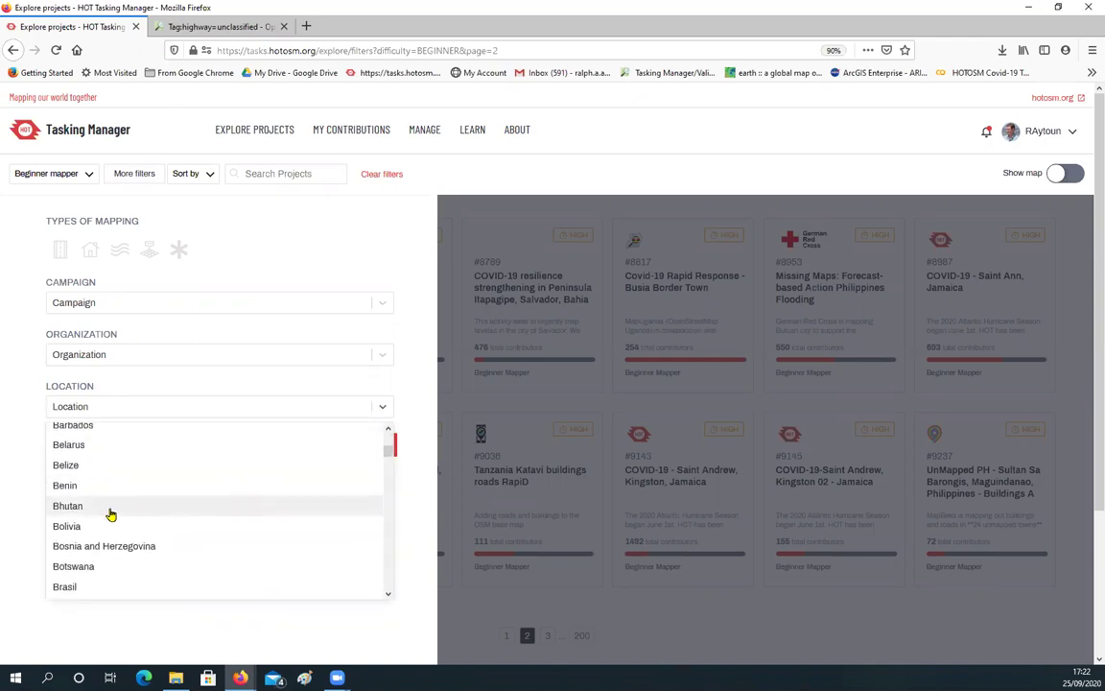
{"action": "scroll", "coordinate": [237, 463], "scroll_direction": "down", "scroll_amount": 3}
{"action": "scroll", "coordinate": [241, 472], "scroll_direction": "down", "scroll_amount": 3}
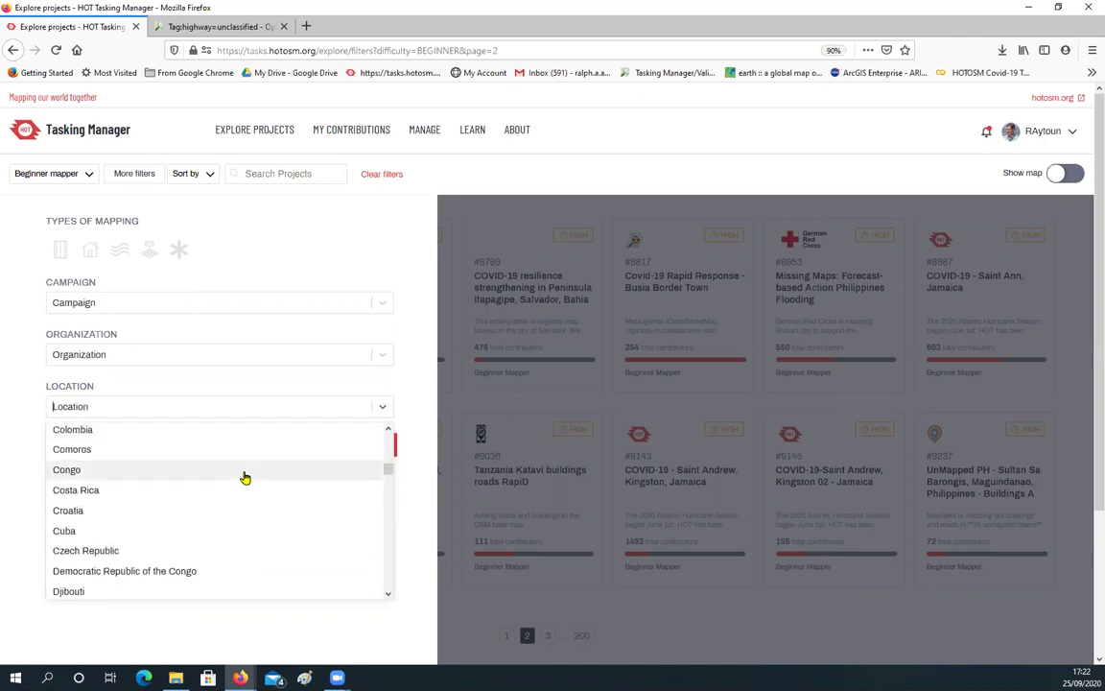
{"action": "left_click", "coordinate": [284, 214]}
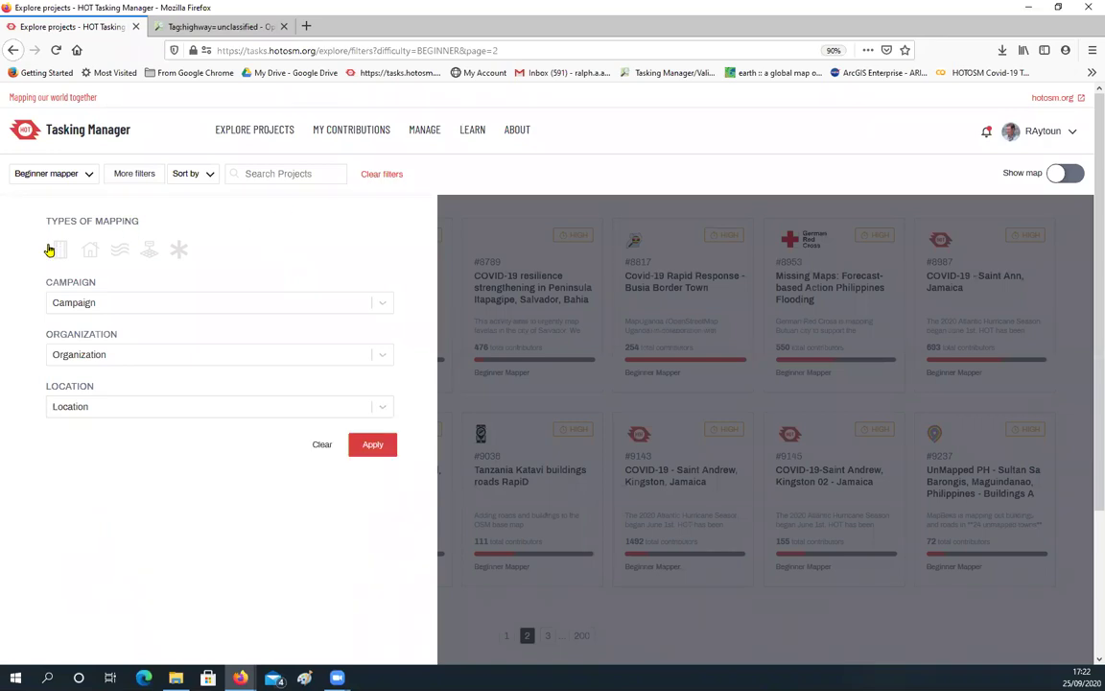
Filter the projects by the buildings, roads and waterways mapping types
{"action": "left_click", "coordinate": [90, 252]}
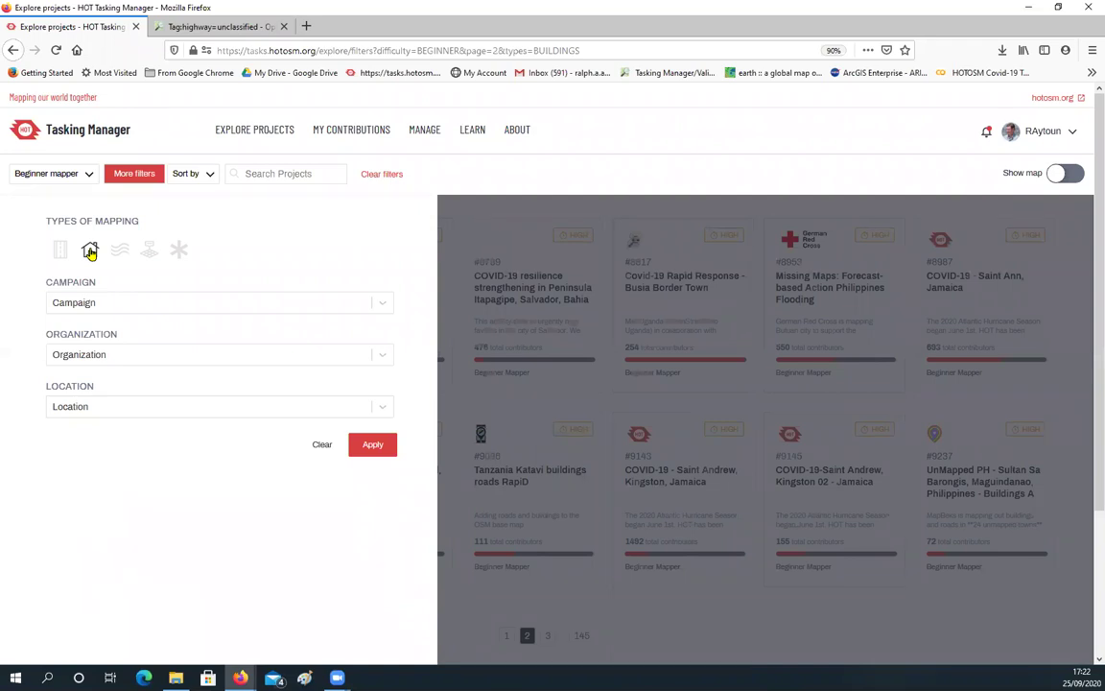
{"action": "left_click", "coordinate": [59, 248]}
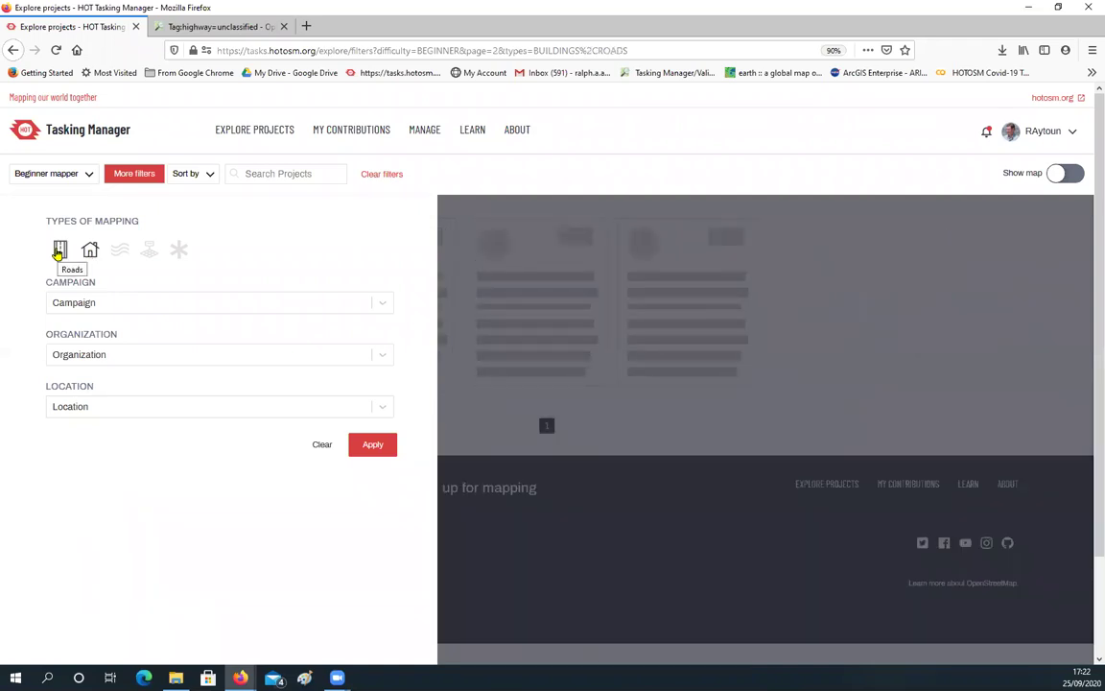
{"action": "left_click", "coordinate": [122, 251]}
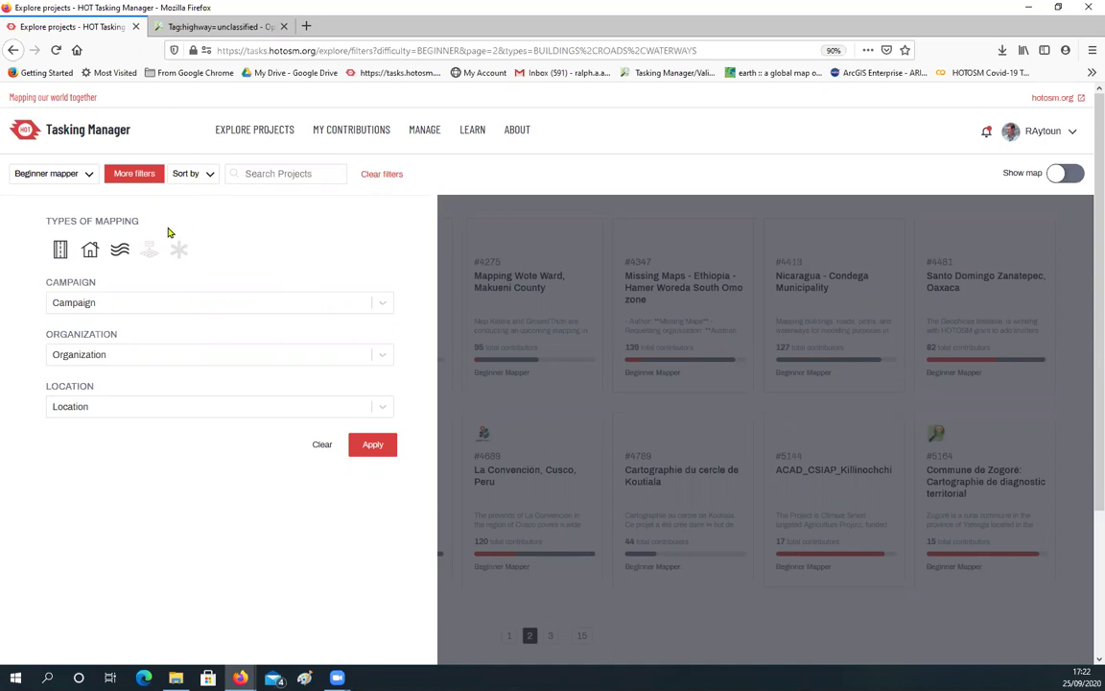
Reduce the mapping types to buildings only, and clear all filters to restore the full project list
{"action": "left_click", "coordinate": [89, 250]}
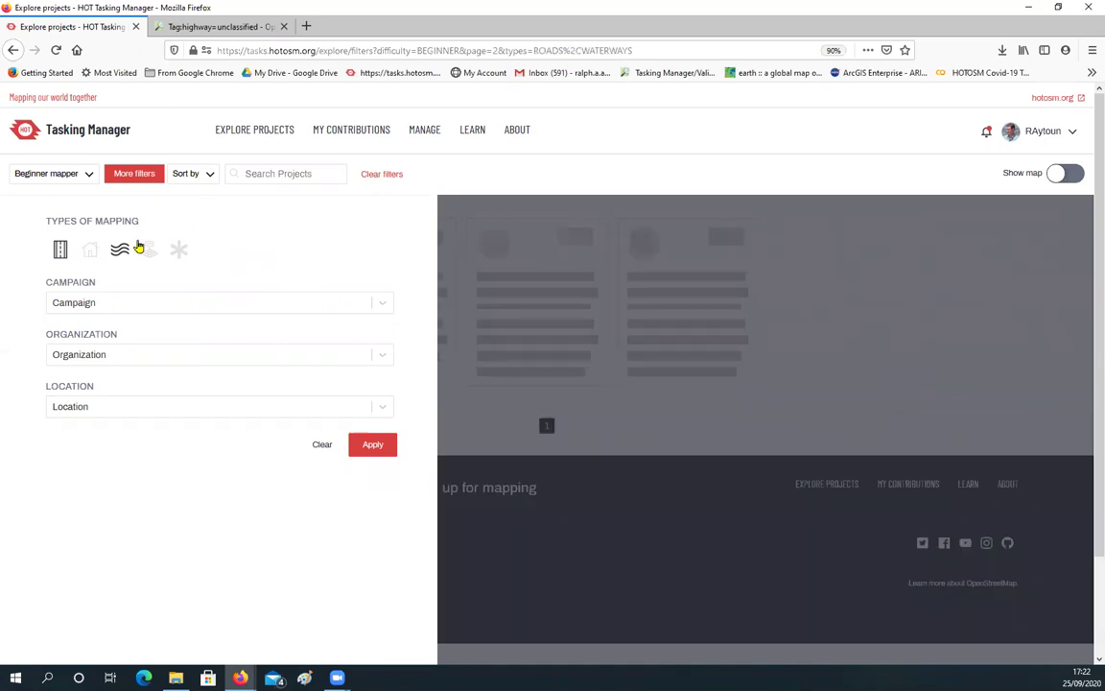
{"action": "left_click", "coordinate": [89, 250]}
{"action": "left_click", "coordinate": [59, 250]}
{"action": "left_click", "coordinate": [120, 249]}
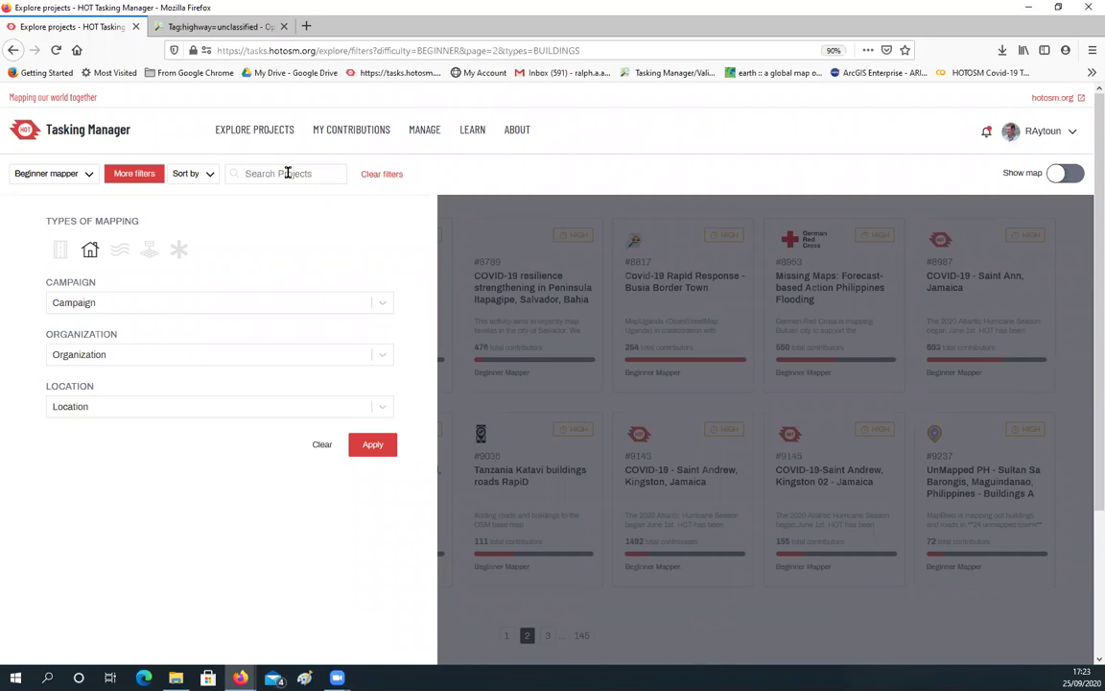
{"action": "left_click", "coordinate": [377, 176]}
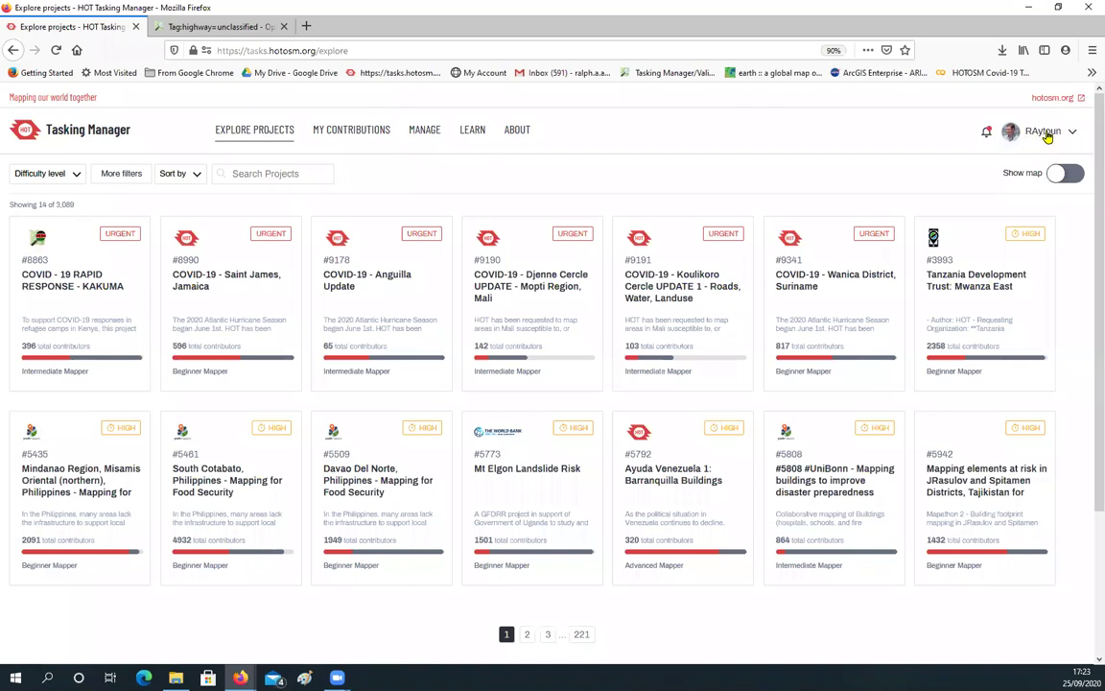
Check the recent account notifications and close them again
{"action": "left_click", "coordinate": [988, 134]}
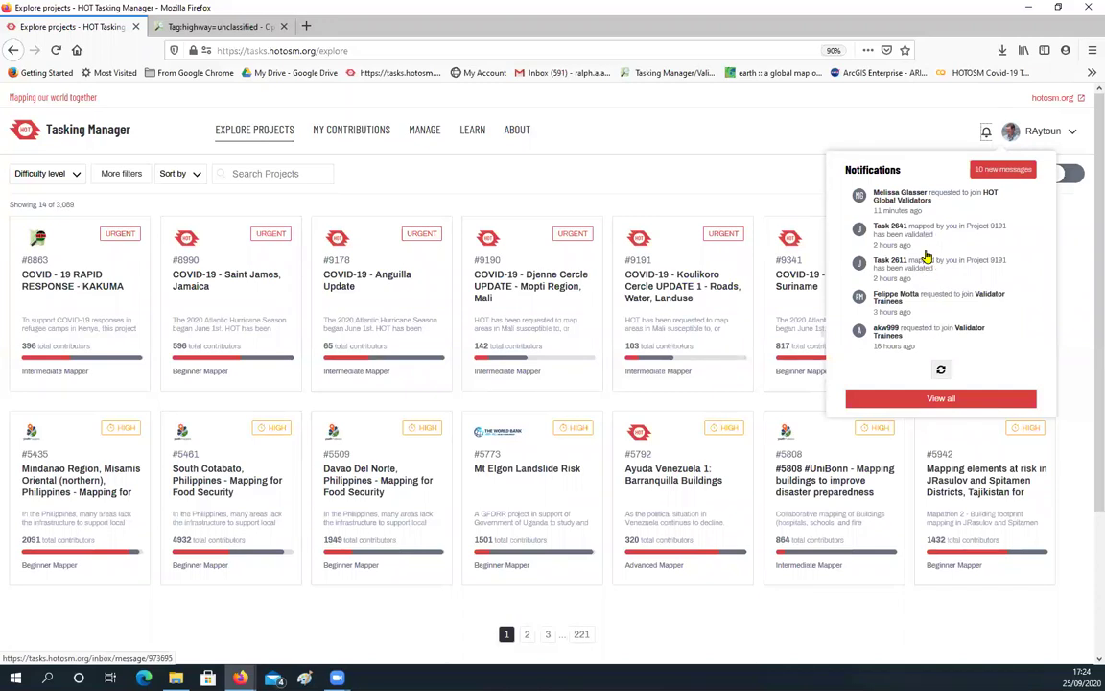
{"action": "left_click", "coordinate": [804, 132]}
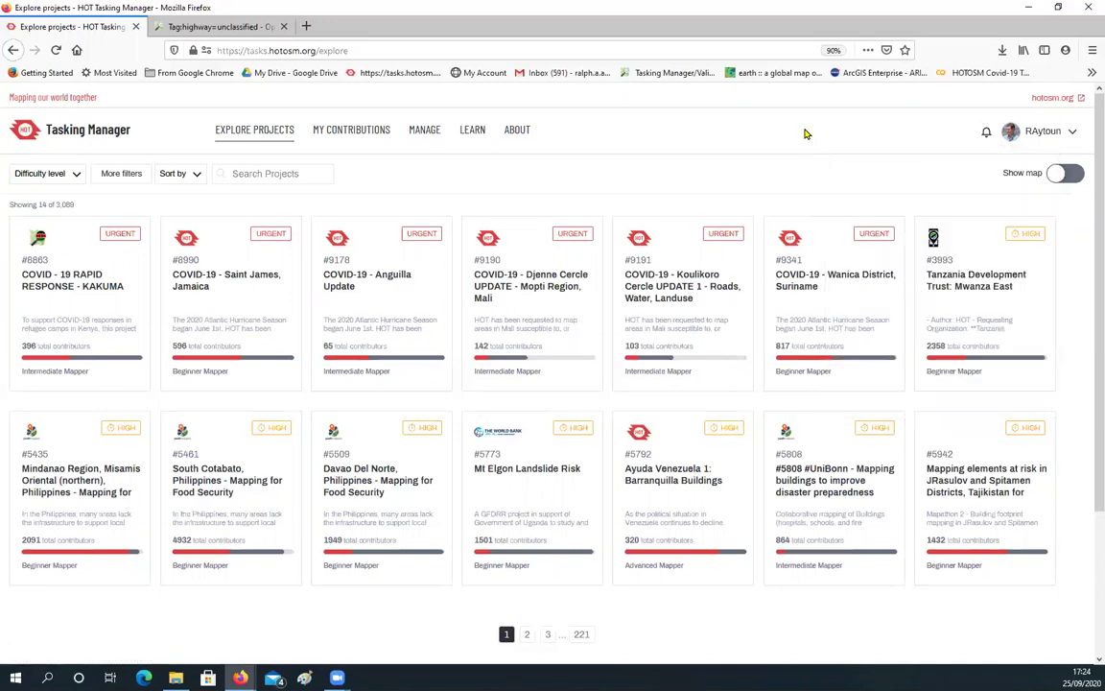
Open the account settings and review the available default editors, keeping JOSM selected
{"action": "left_click", "coordinate": [1047, 136]}
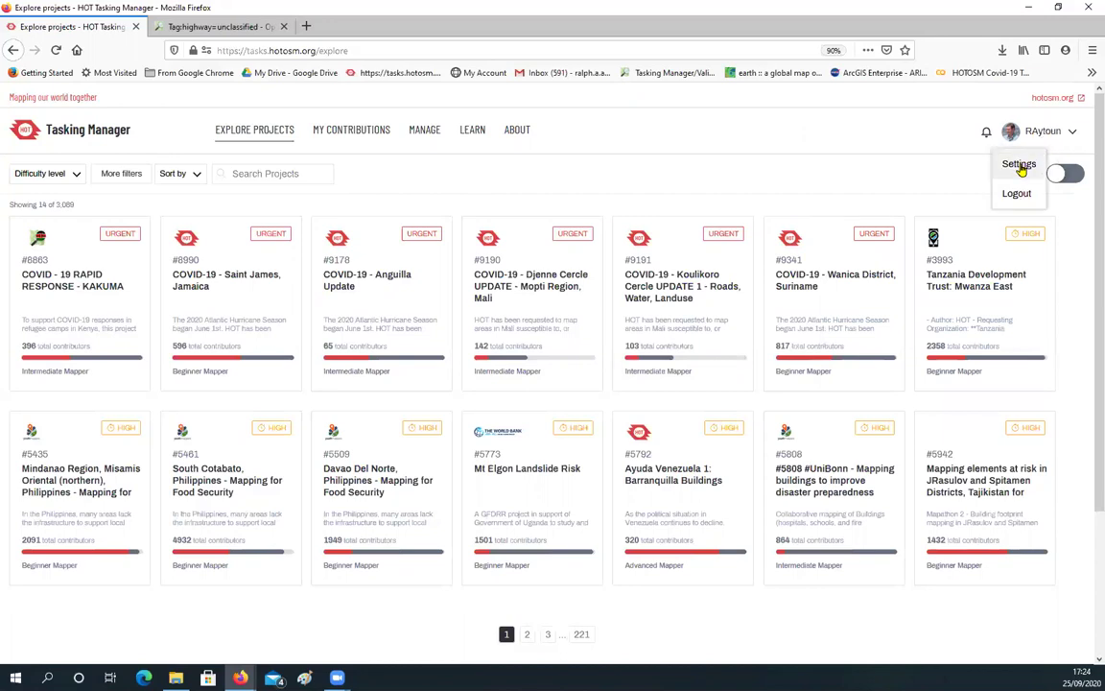
{"action": "left_click", "coordinate": [1018, 165]}
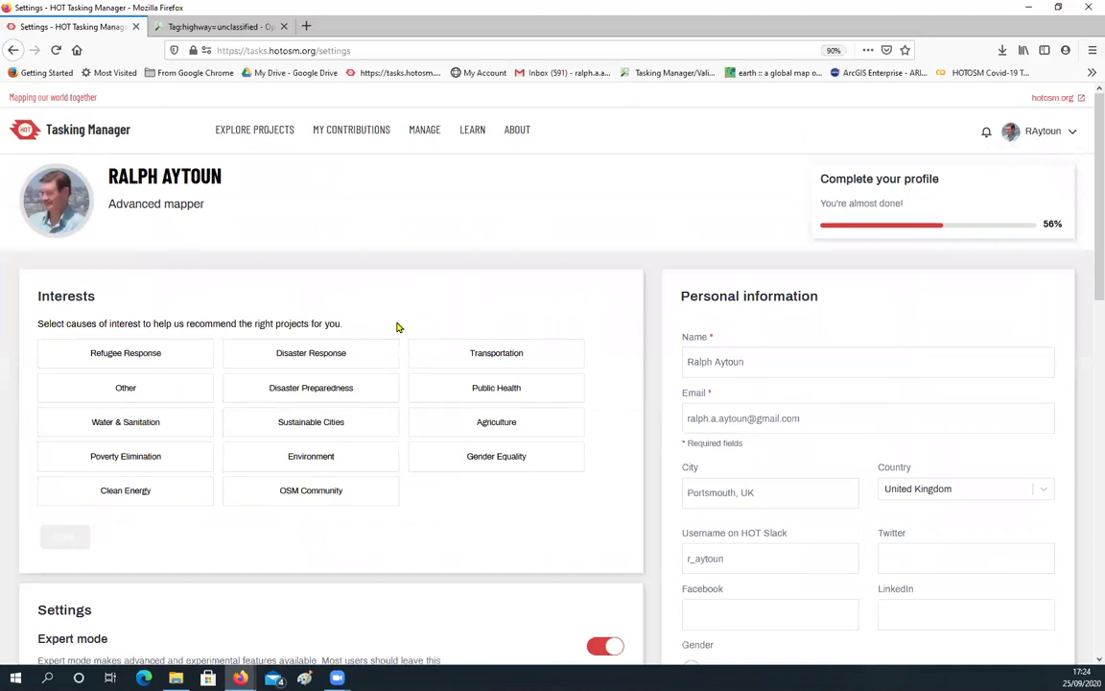
{"action": "scroll", "coordinate": [372, 321], "scroll_direction": "down", "scroll_amount": 3}
{"action": "scroll", "coordinate": [365, 316], "scroll_direction": "down", "scroll_amount": 3}
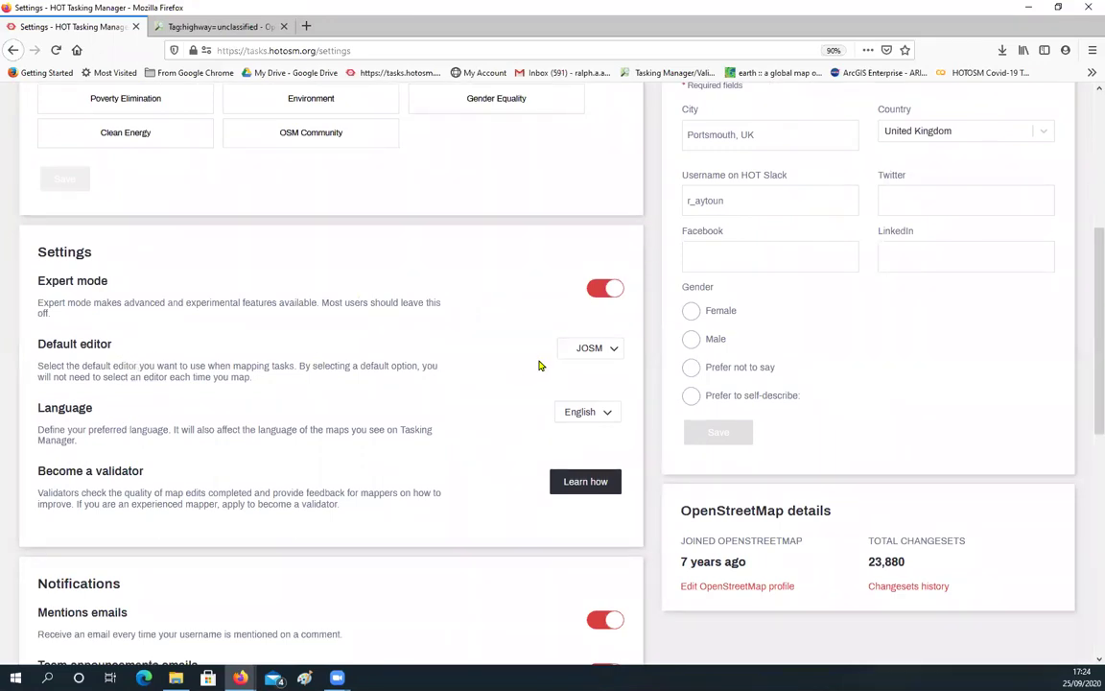
{"action": "left_click", "coordinate": [613, 350]}
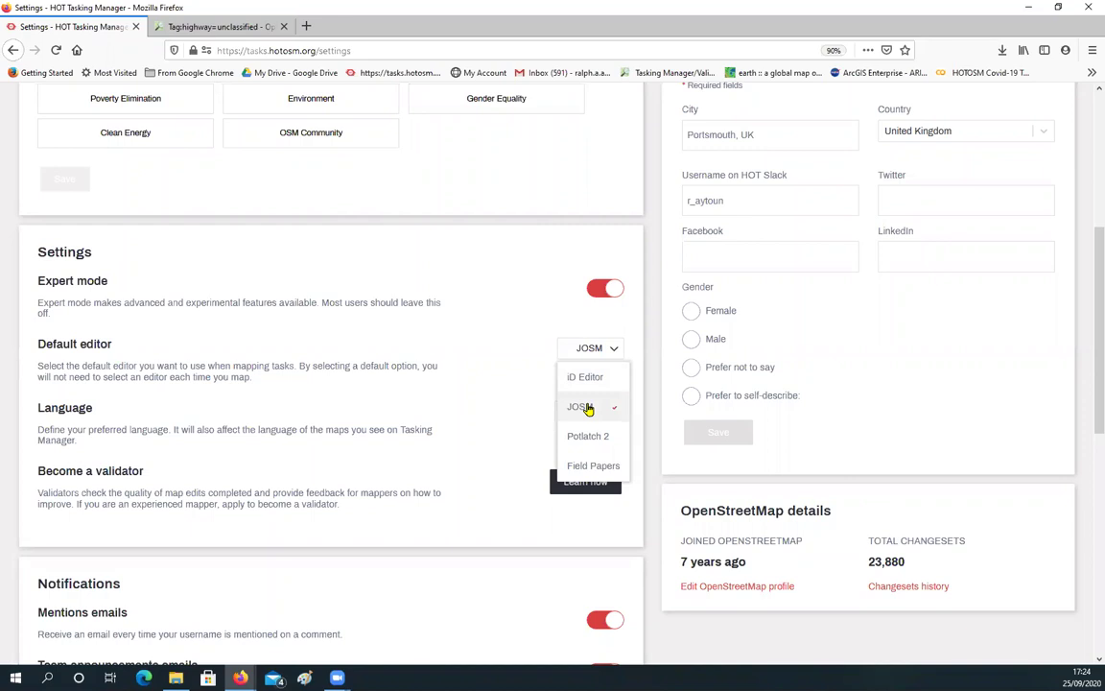
{"action": "left_click", "coordinate": [523, 289]}
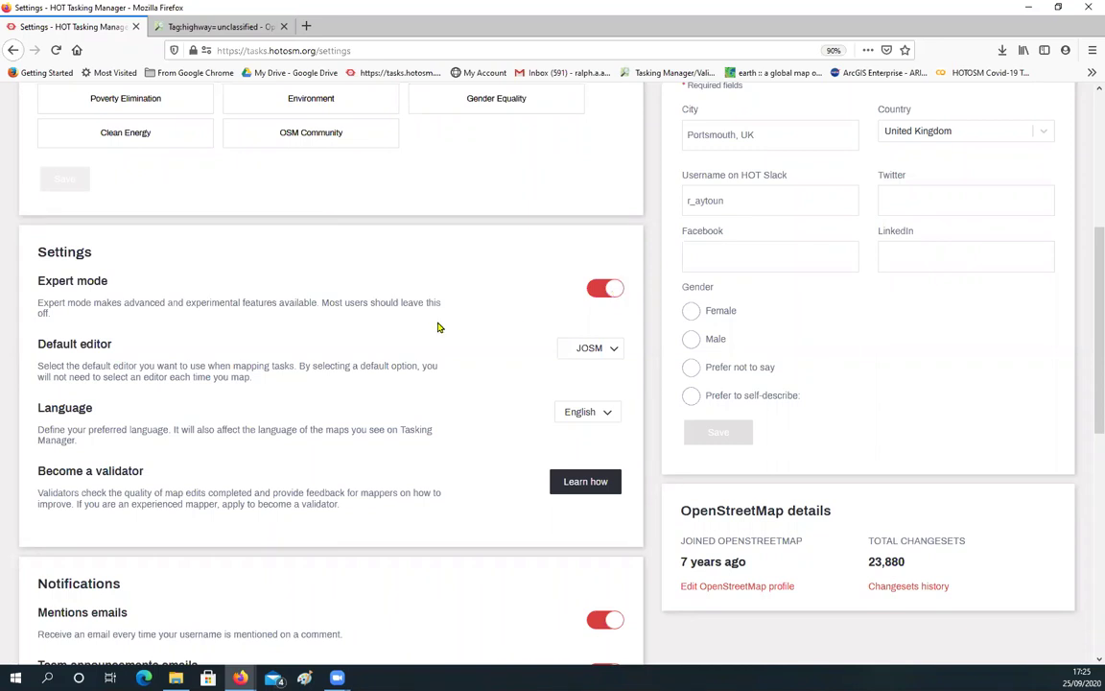
Review the interests, personal information, general settings and notification options on the account settings page
{"action": "scroll", "coordinate": [437, 327], "scroll_direction": "up", "scroll_amount": 4}
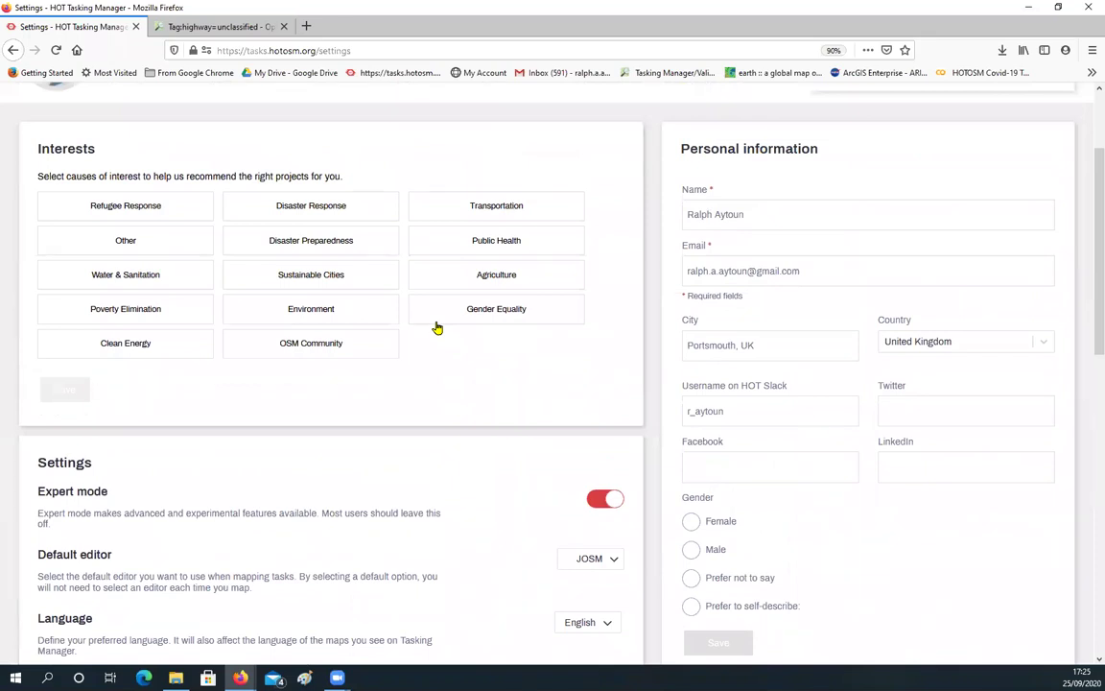
{"action": "scroll", "coordinate": [773, 357], "scroll_direction": "down", "scroll_amount": 6}
{"action": "scroll", "coordinate": [776, 361], "scroll_direction": "up", "scroll_amount": 4}
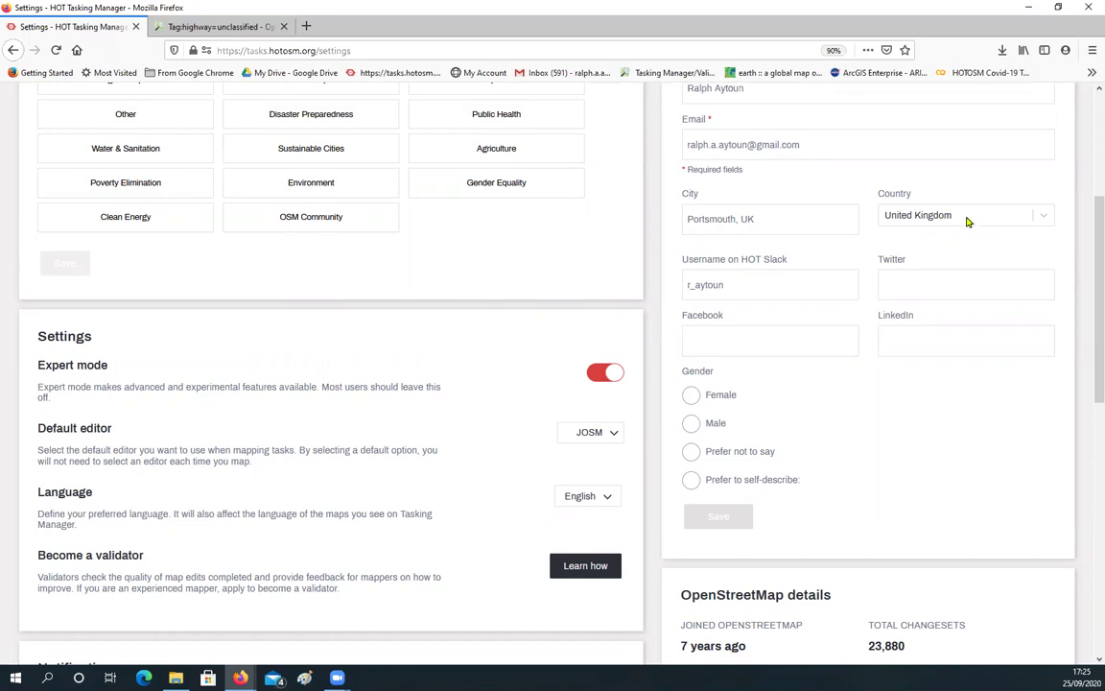
{"action": "scroll", "coordinate": [803, 270], "scroll_direction": "down", "scroll_amount": 1}
{"action": "scroll", "coordinate": [802, 268], "scroll_direction": "down", "scroll_amount": 2}
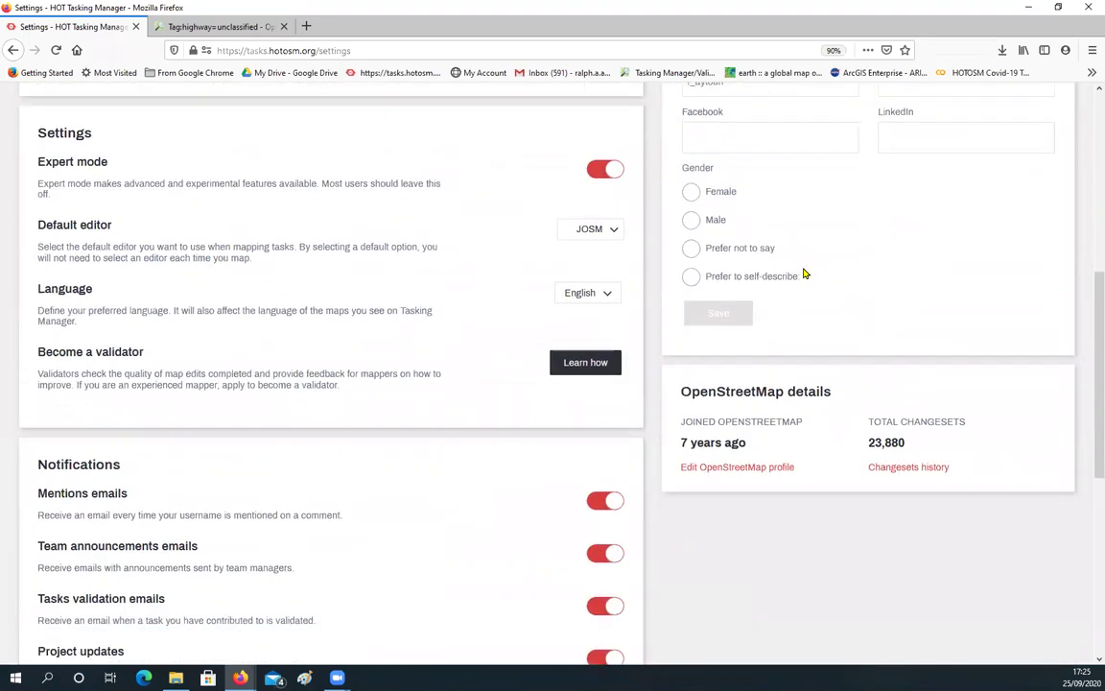
{"action": "scroll", "coordinate": [803, 271], "scroll_direction": "up", "scroll_amount": 7}
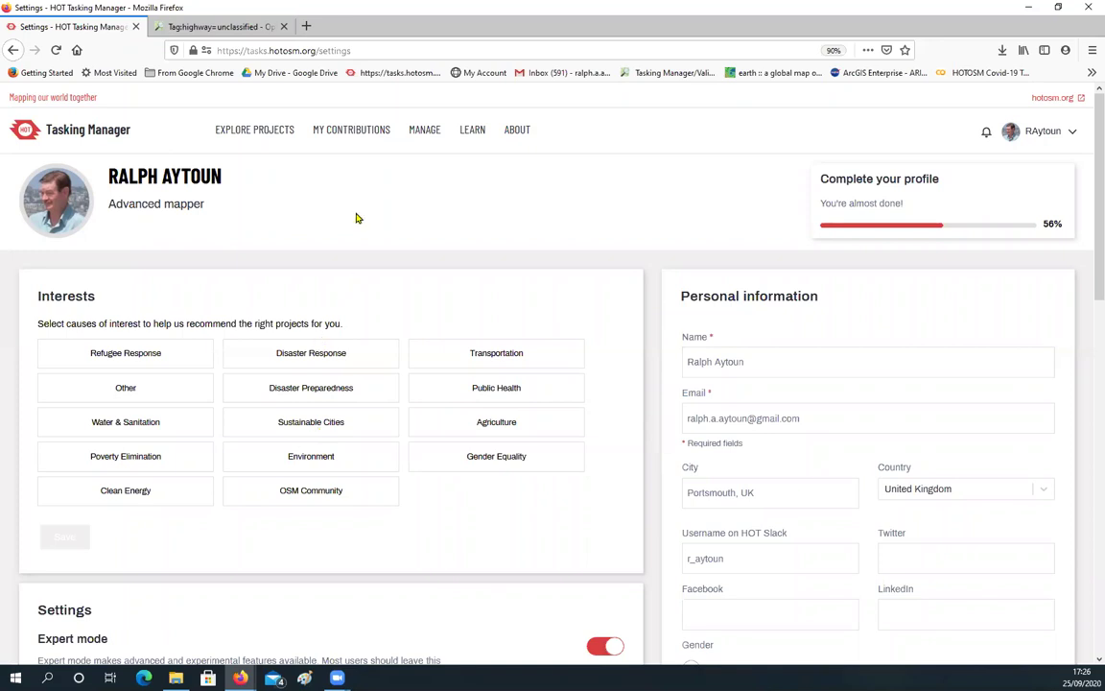
Return to the project list, filter it by the Beginner mapper difficulty level, and check the available sort options without choosing one
{"action": "left_click", "coordinate": [258, 131]}
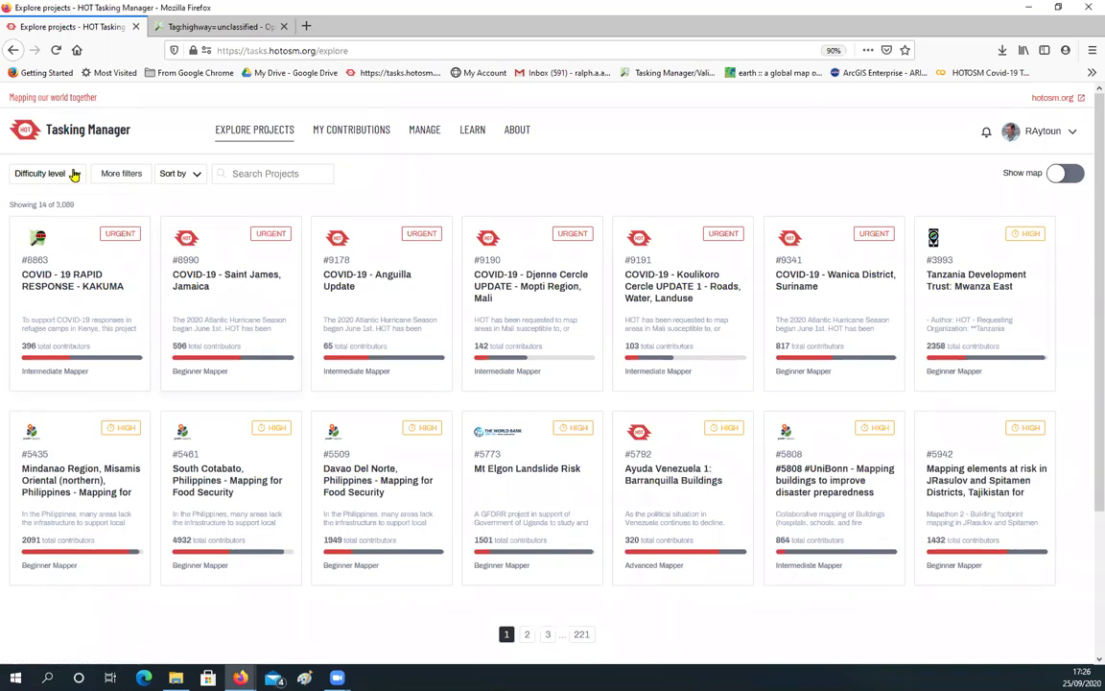
{"action": "left_click", "coordinate": [74, 174]}
{"action": "left_click", "coordinate": [68, 235]}
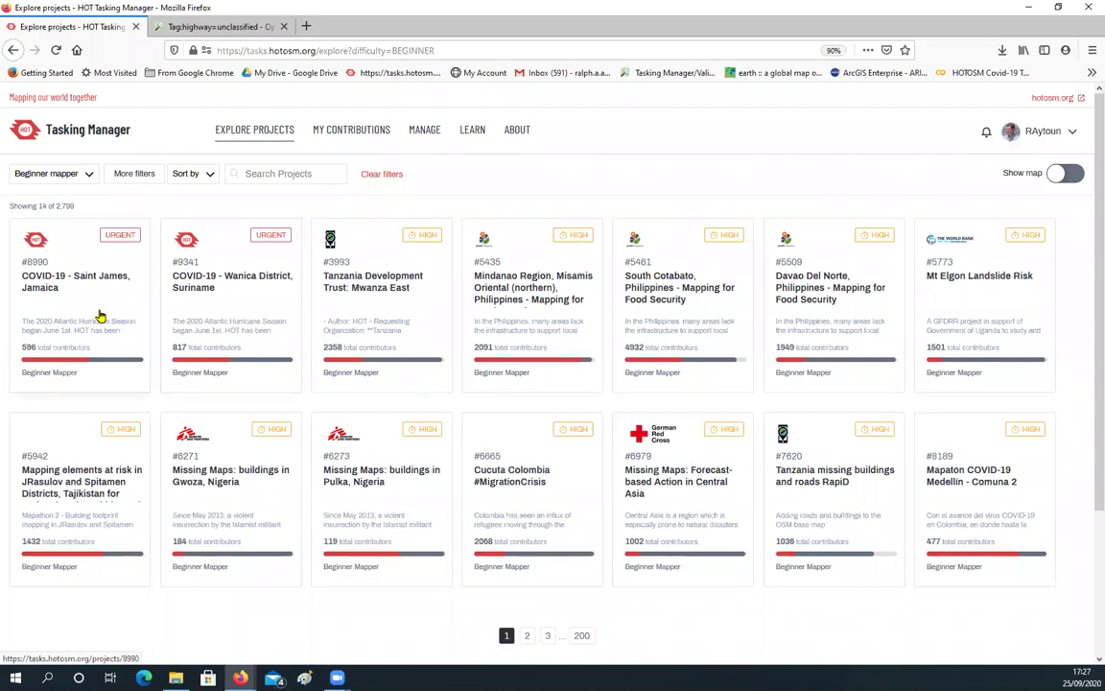
{"action": "left_click", "coordinate": [211, 176]}
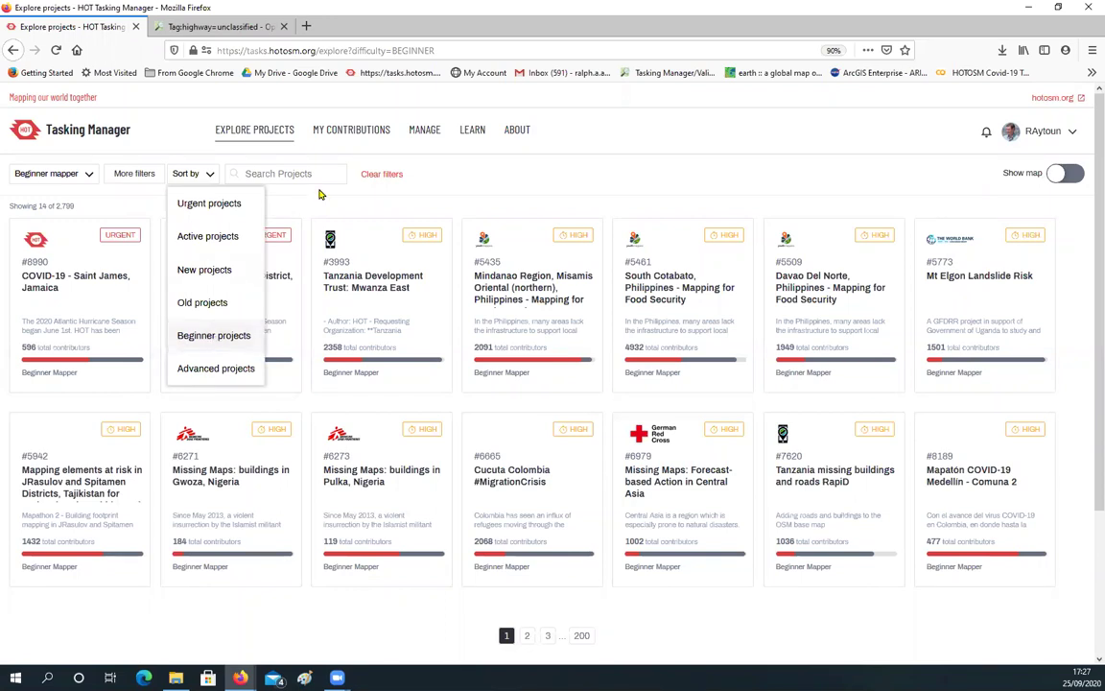
{"action": "left_click", "coordinate": [436, 175]}
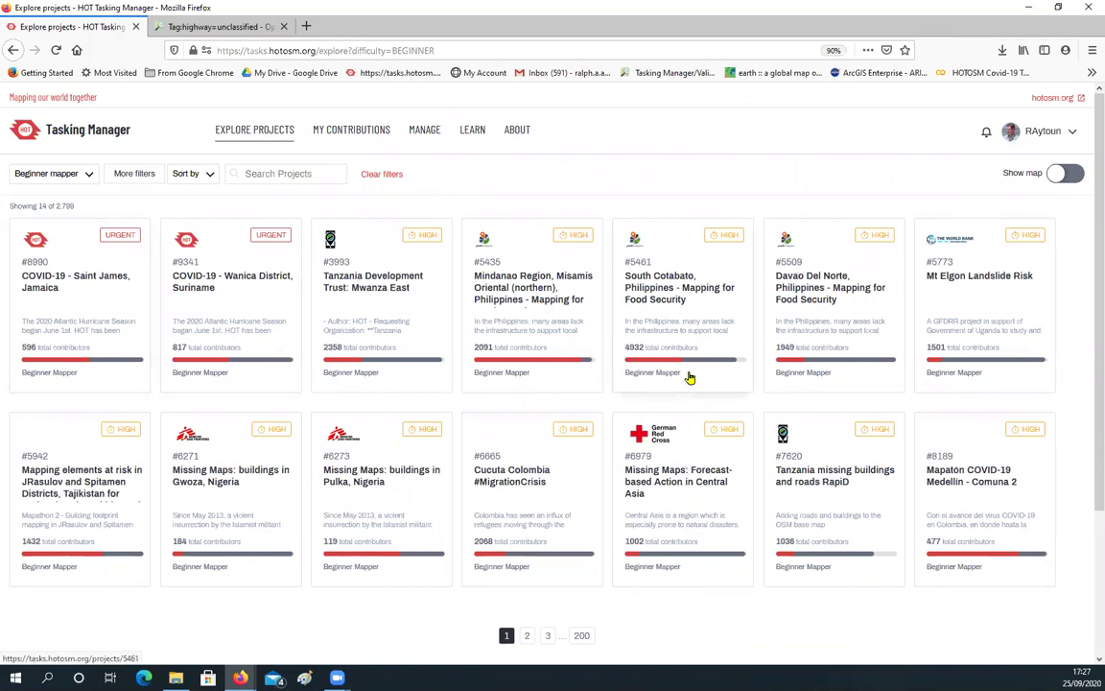
Open the Lilongwe Flood Risk Assessment project from the second page of the beginner projects
{"action": "scroll", "coordinate": [688, 377], "scroll_direction": "down", "scroll_amount": 1}
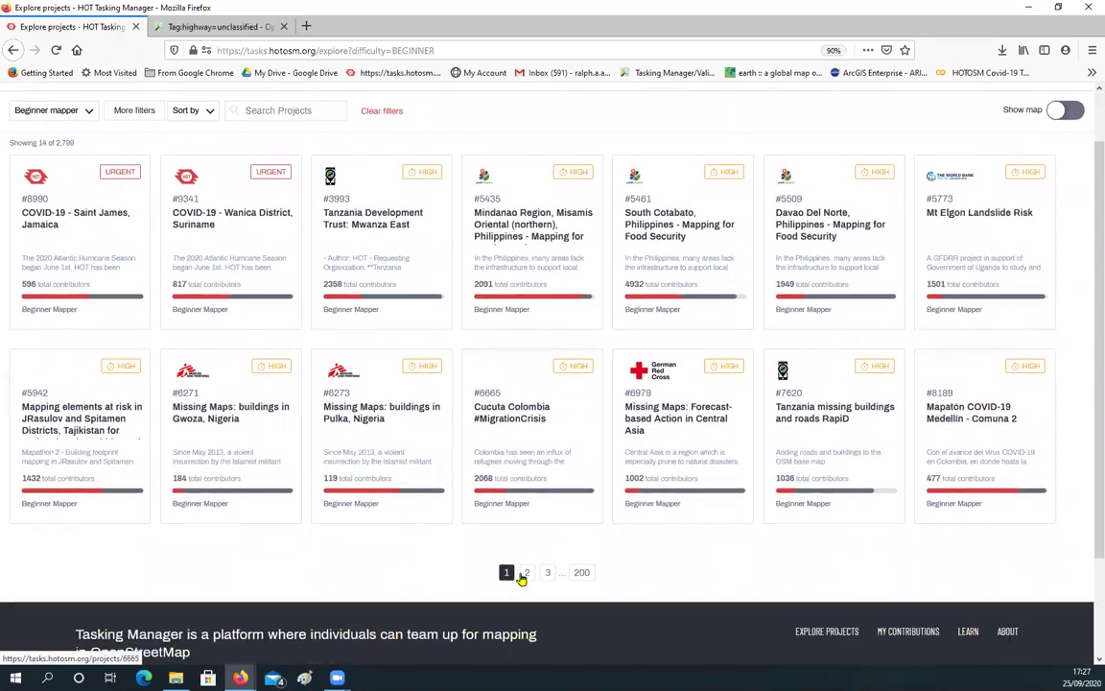
{"action": "left_click", "coordinate": [526, 573]}
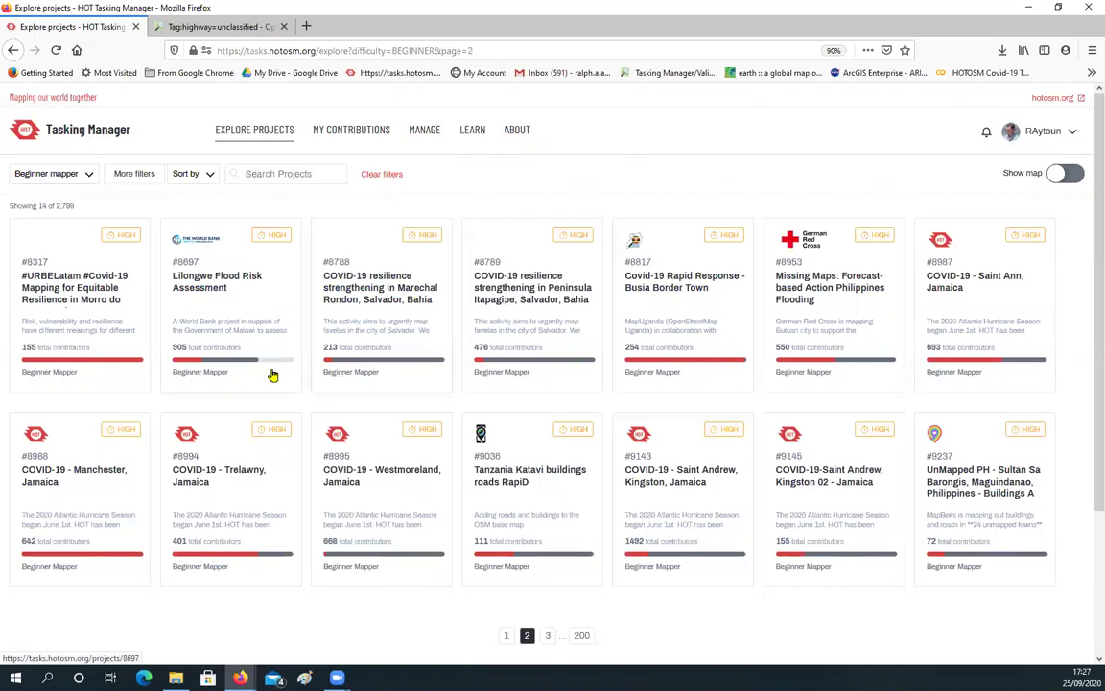
{"action": "left_click", "coordinate": [213, 291]}
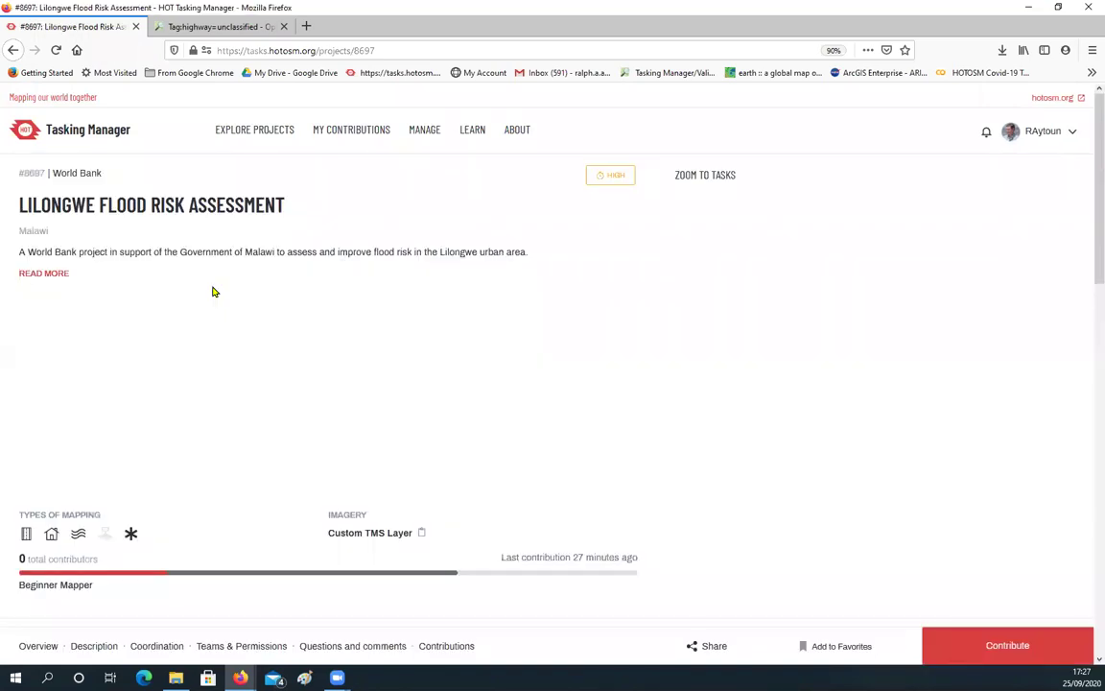
Read the project's overview, description, coordination and team permissions
{"action": "scroll", "coordinate": [178, 367], "scroll_direction": "down", "scroll_amount": 1}
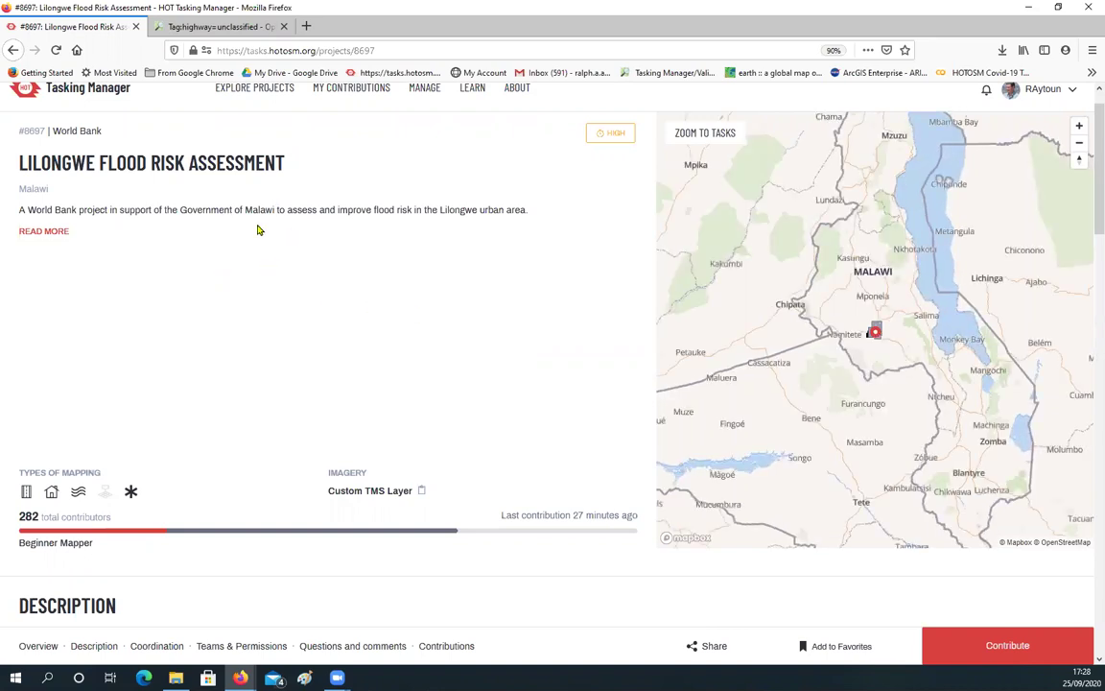
{"action": "scroll", "coordinate": [366, 275], "scroll_direction": "down", "scroll_amount": 5}
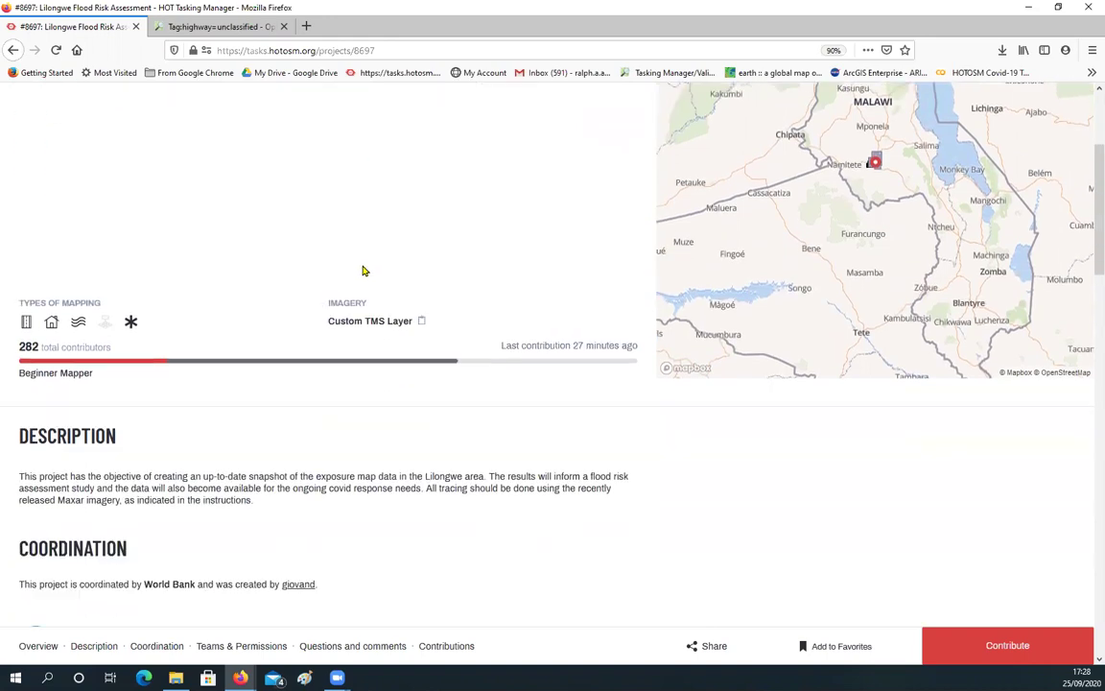
{"action": "scroll", "coordinate": [357, 267], "scroll_direction": "down", "scroll_amount": 2}
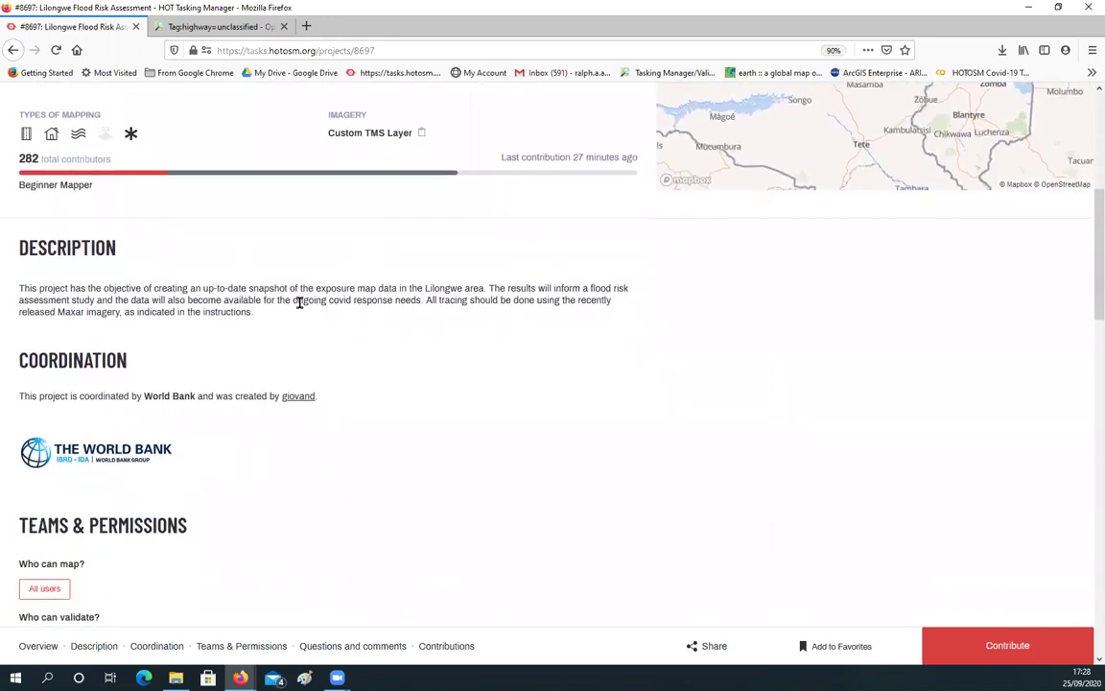
{"action": "scroll", "coordinate": [370, 331], "scroll_direction": "down", "scroll_amount": 1}
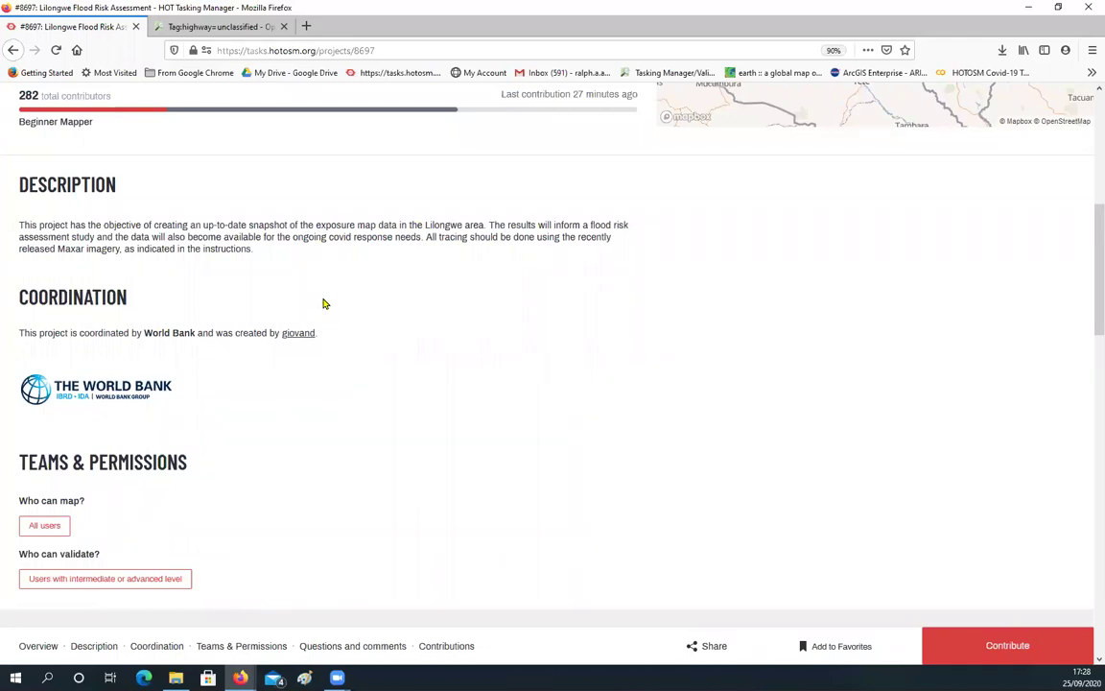
Read through the project's questions and comments, and activate the field for posting a new comment
{"action": "scroll", "coordinate": [350, 364], "scroll_direction": "down", "scroll_amount": 5}
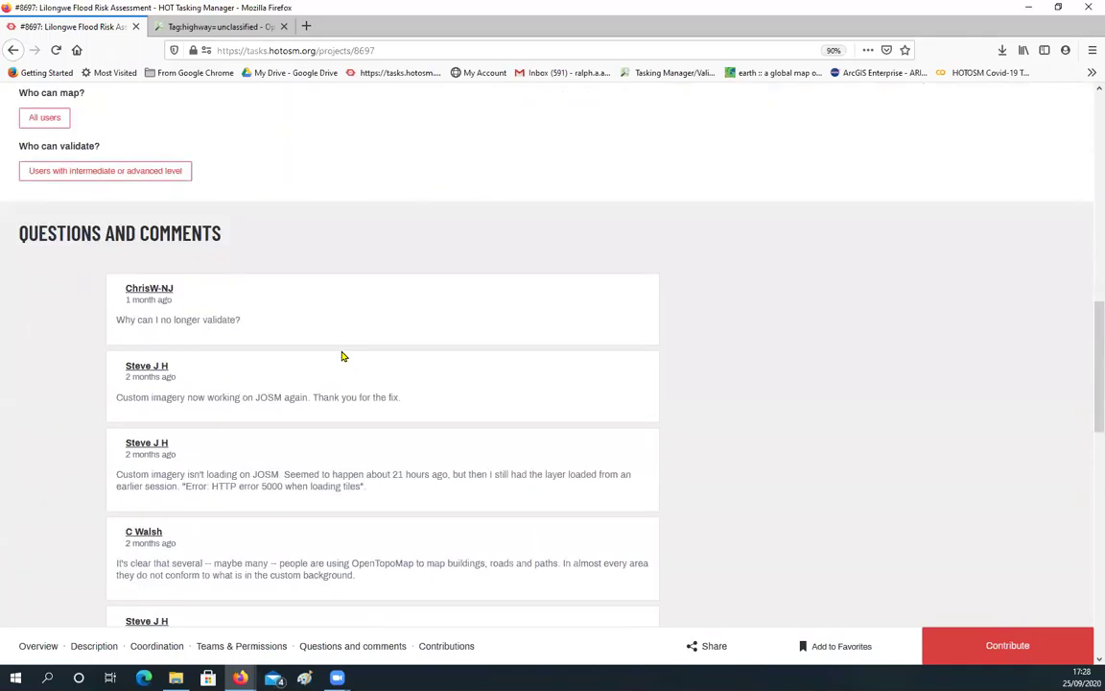
{"action": "scroll", "coordinate": [53, 222], "scroll_direction": "down", "scroll_amount": 2}
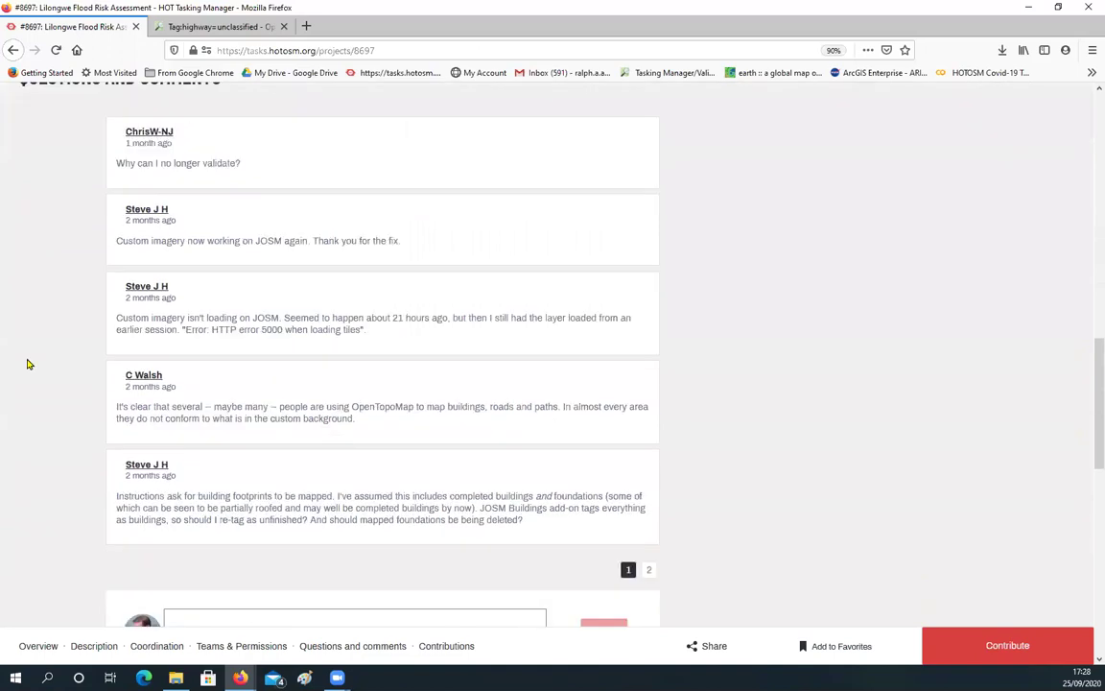
{"action": "scroll", "coordinate": [250, 207], "scroll_direction": "up", "scroll_amount": 1}
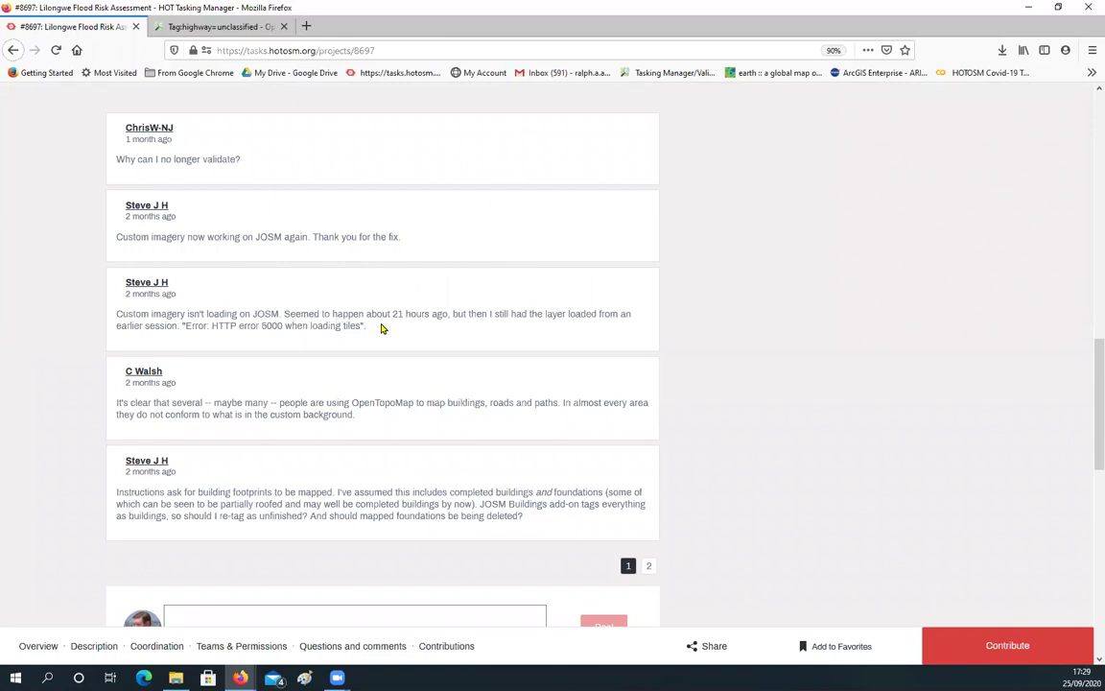
{"action": "scroll", "coordinate": [294, 414], "scroll_direction": "down", "scroll_amount": 2}
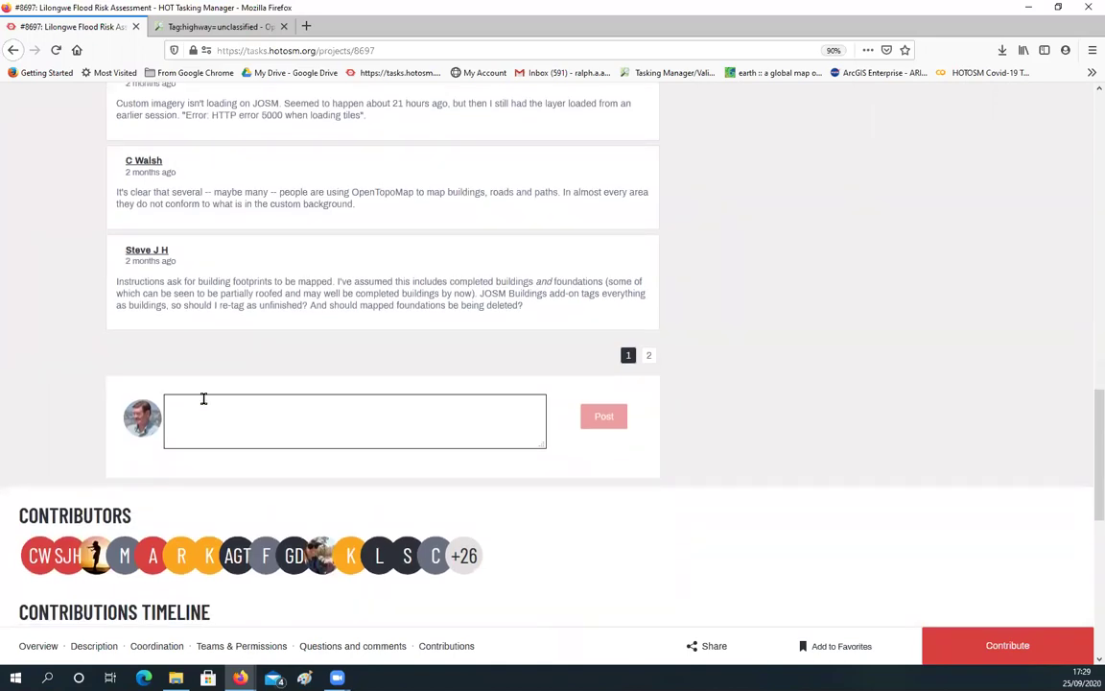
{"action": "left_click", "coordinate": [203, 398]}
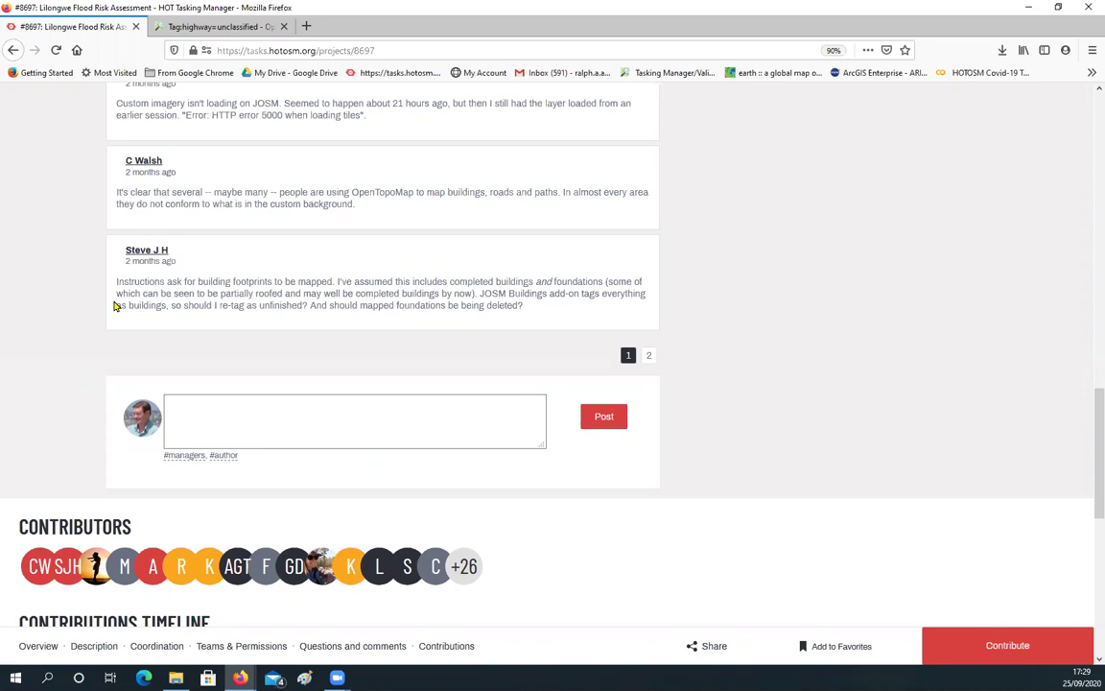
Go back to the Teams & Permissions section and check who can map and who can validate
{"action": "scroll", "coordinate": [65, 251], "scroll_direction": "up", "scroll_amount": 1}
{"action": "scroll", "coordinate": [66, 253], "scroll_direction": "up", "scroll_amount": 6}
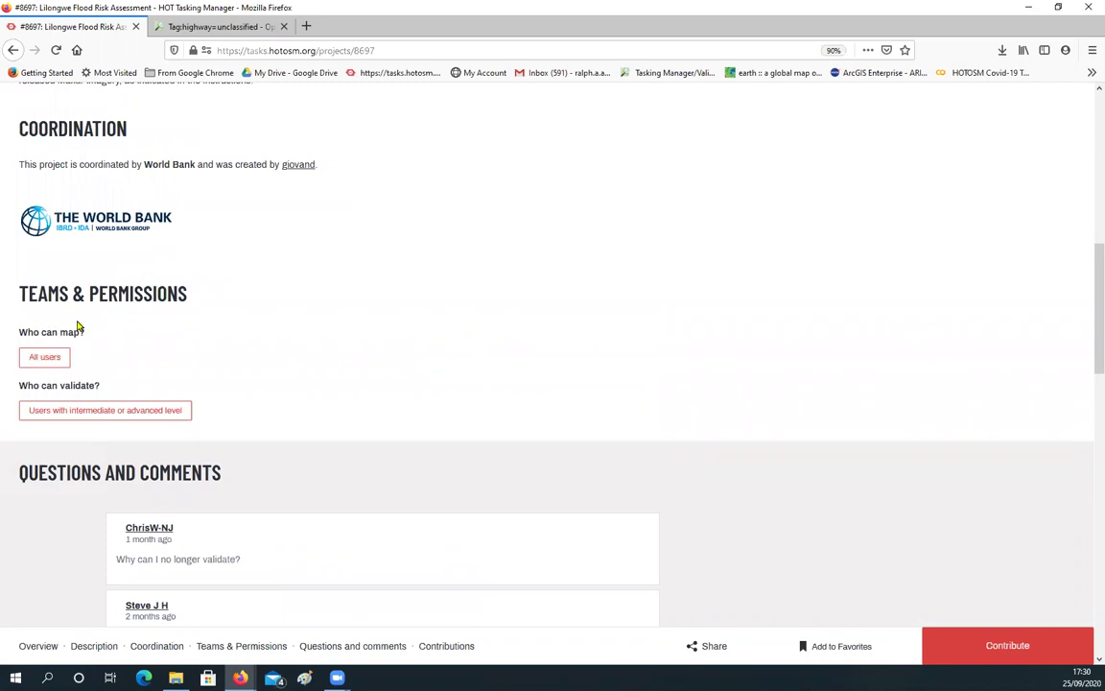
{"action": "scroll", "coordinate": [99, 317], "scroll_direction": "down", "scroll_amount": 1}
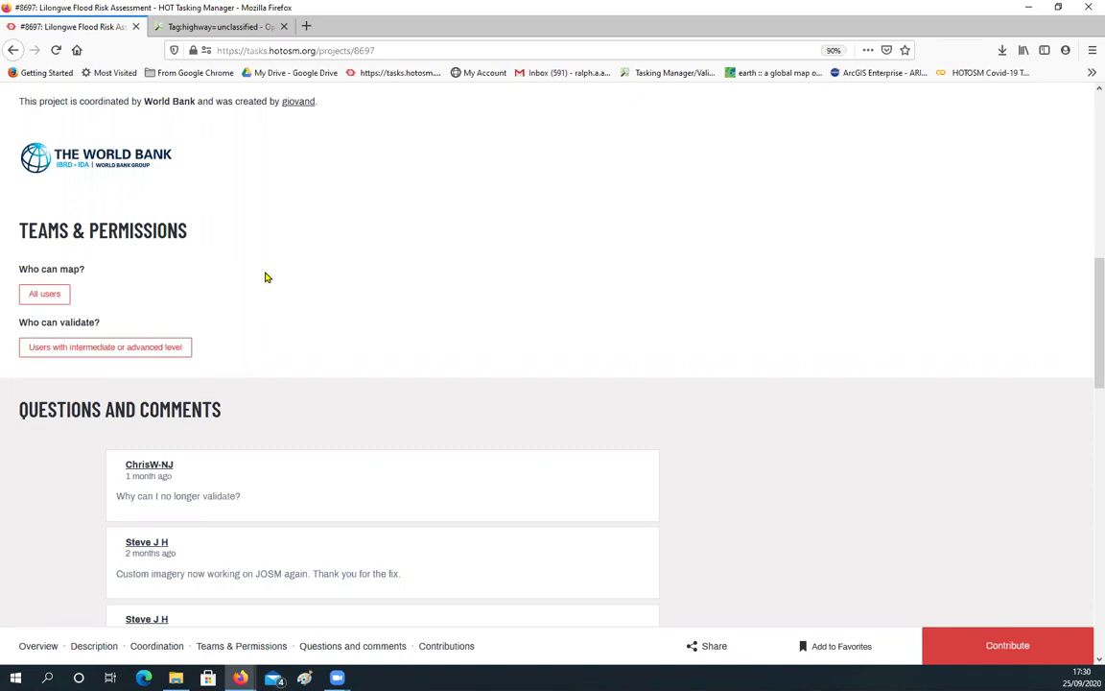
{"action": "scroll", "coordinate": [267, 278], "scroll_direction": "up", "scroll_amount": 2}
Leave the project and open the account settings
{"action": "scroll", "coordinate": [269, 277], "scroll_direction": "up", "scroll_amount": 12}
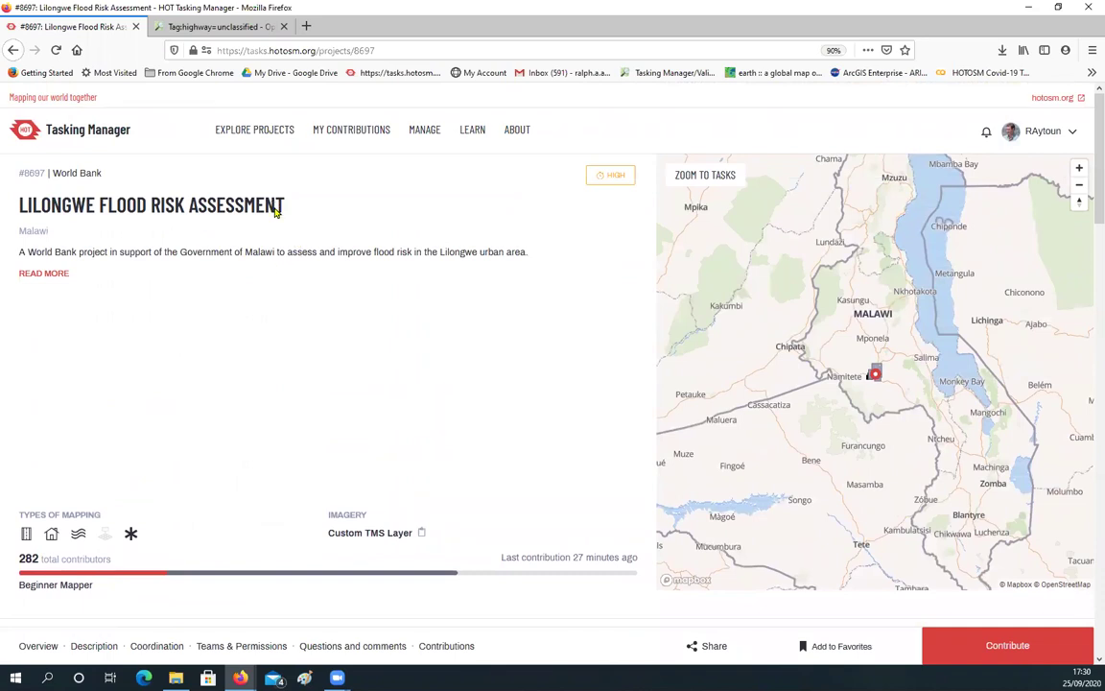
{"action": "left_click", "coordinate": [1029, 135]}
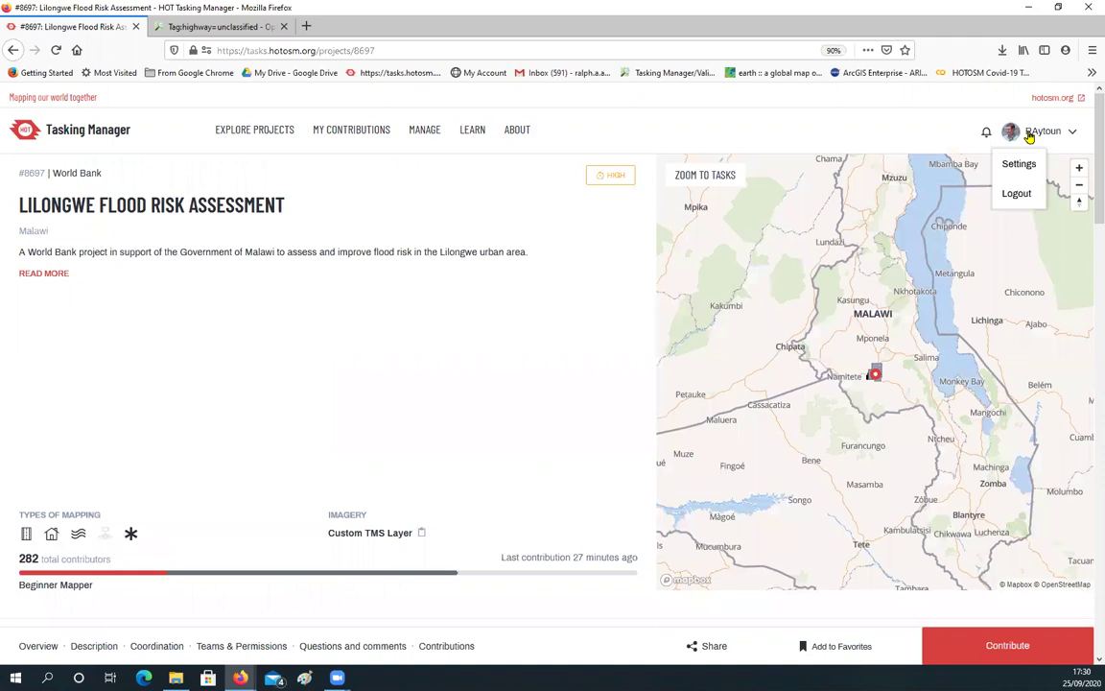
{"action": "left_click", "coordinate": [1020, 166]}
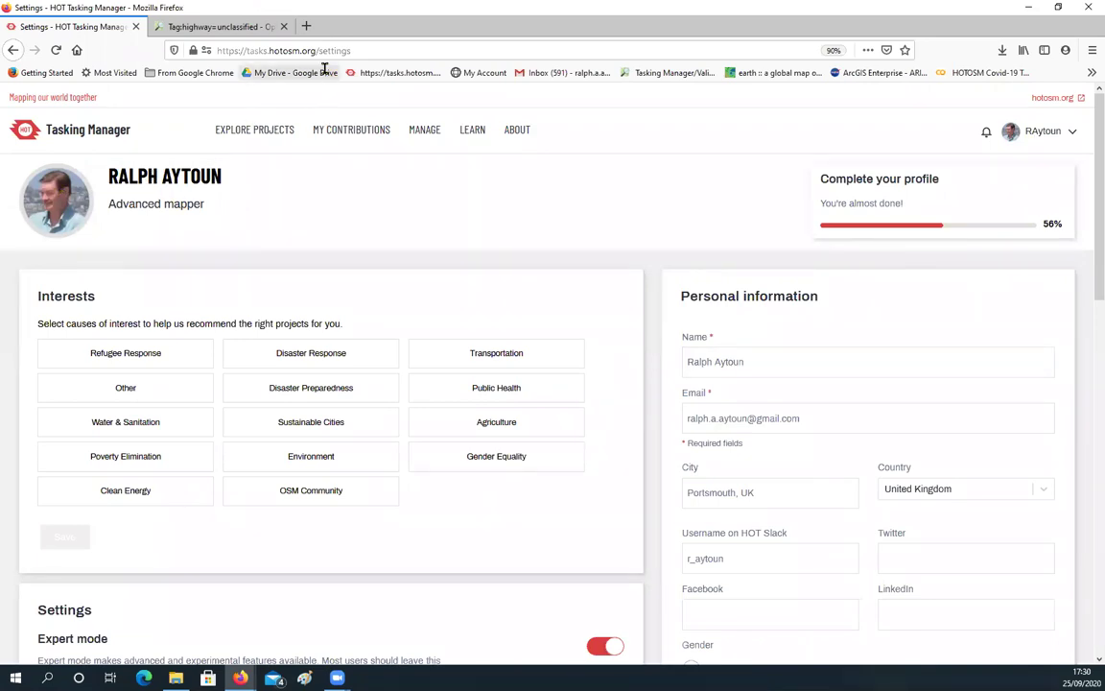
Replace "settings" in the page address with "users/" followed by the account's username, and load that profile page
{"action": "left_click_drag", "start_coordinate": [318, 51], "coordinate": [372, 50]}
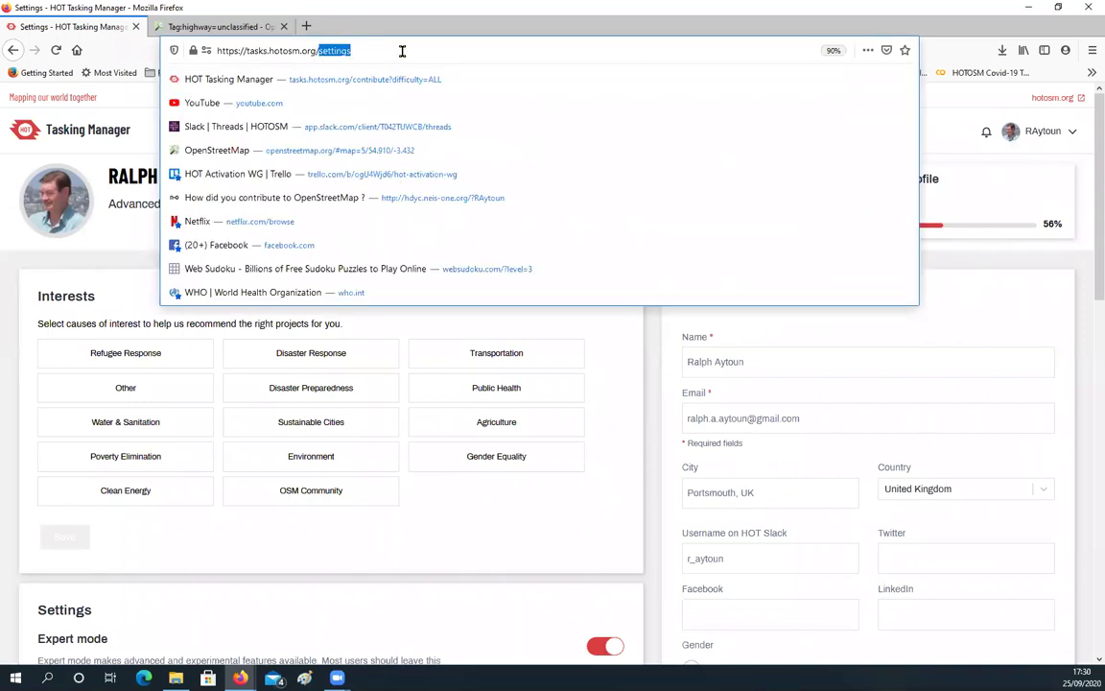
{"action": "type", "text": "use"}
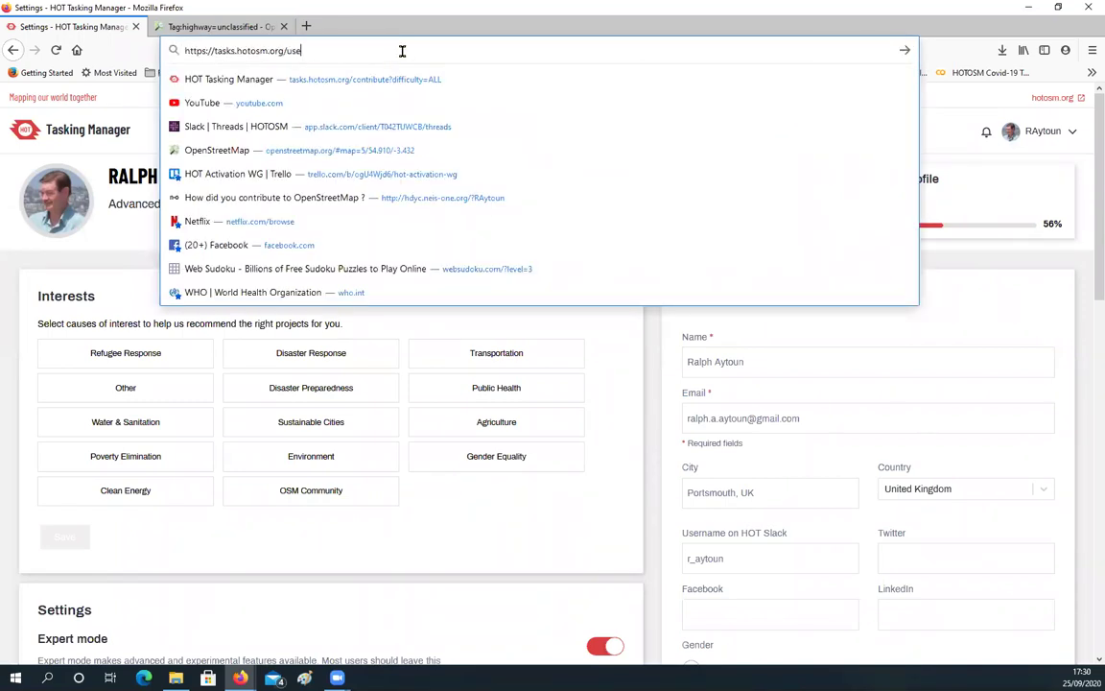
{"action": "type", "text": "rs/"}
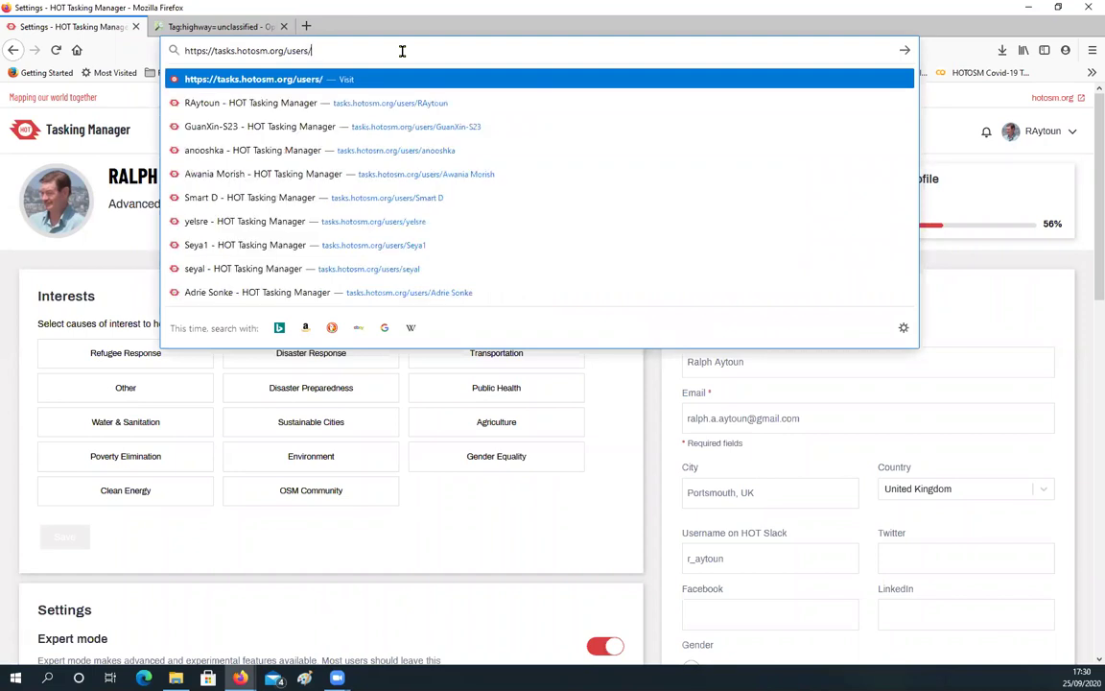
{"action": "type", "text": "RAyto"}
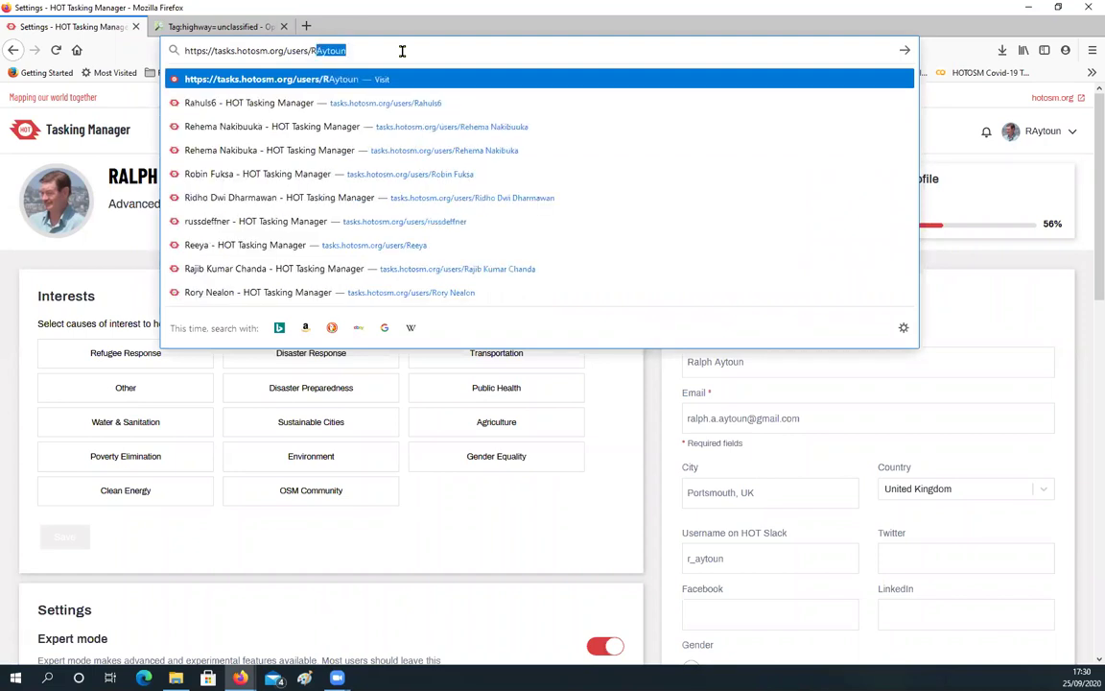
{"action": "type", "text": "un"}
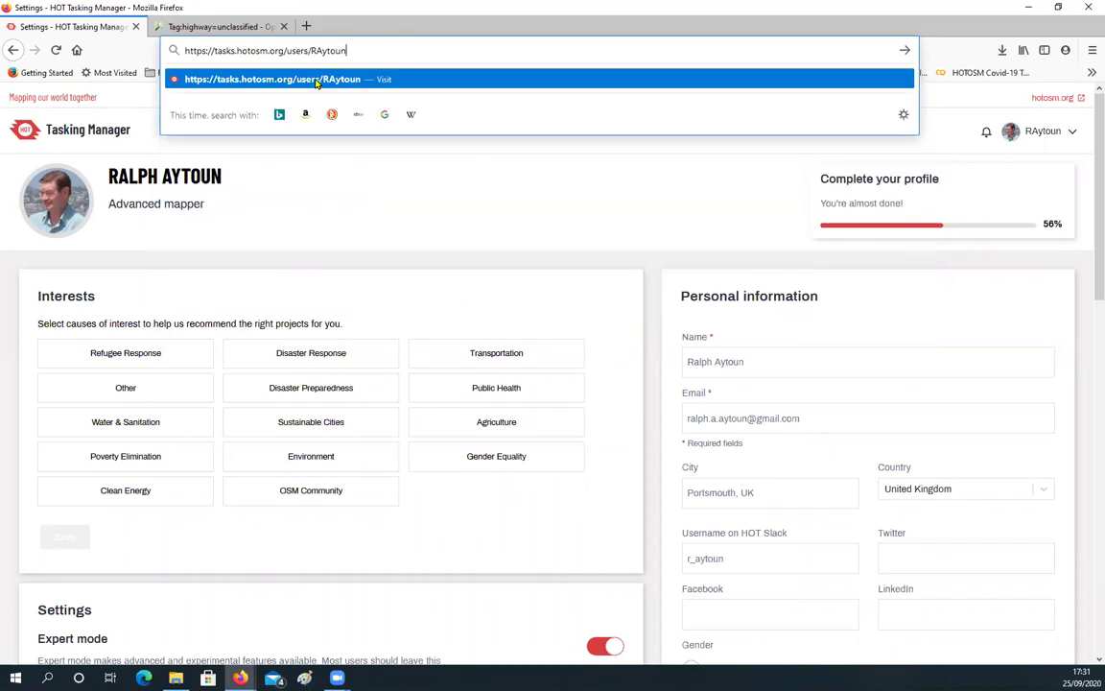
{"action": "key", "text": "Return"}
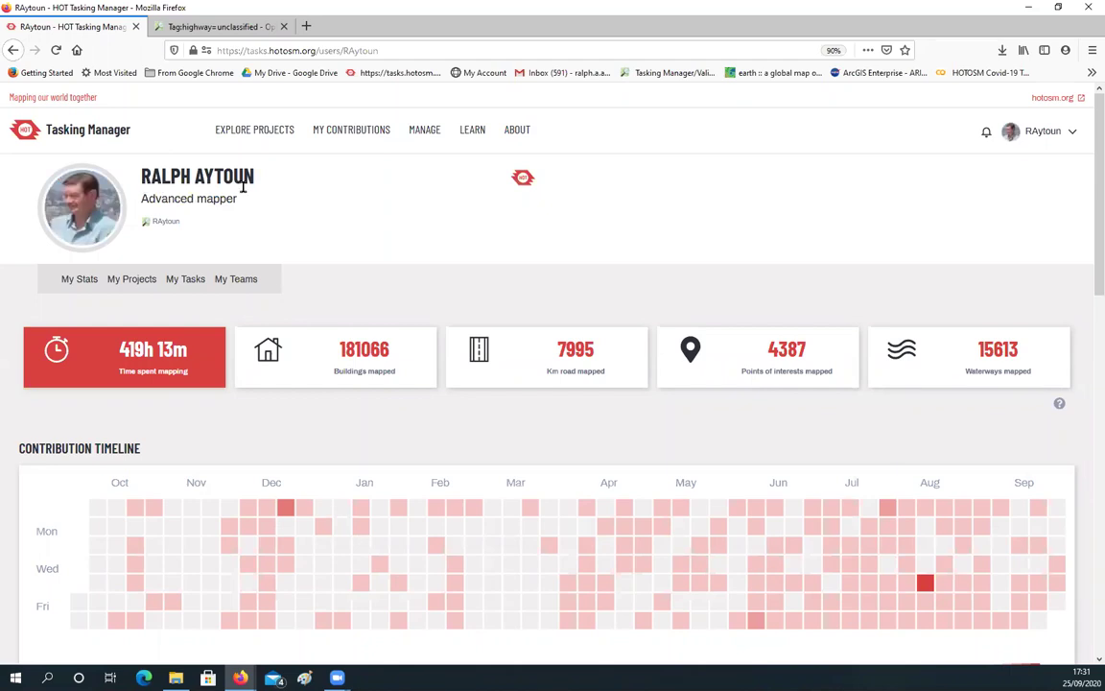
Examine the profile's mapping statistics, including the contribution timeline, top projects and causes, task counts and most mapped countries
{"action": "scroll", "coordinate": [161, 252], "scroll_direction": "down", "scroll_amount": 1}
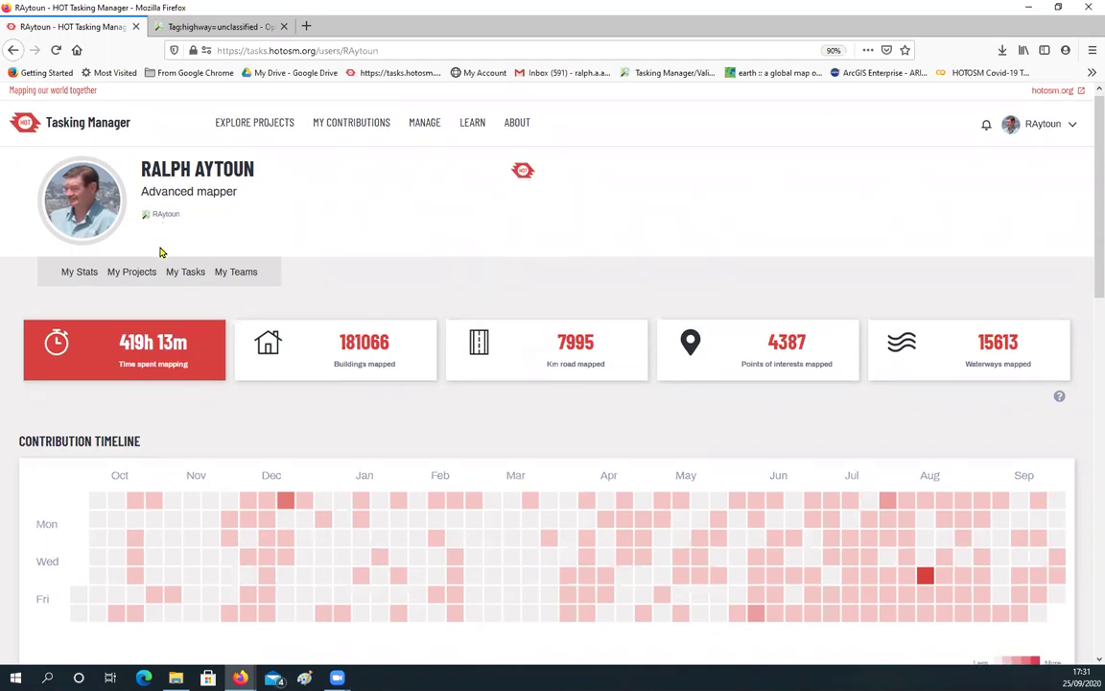
{"action": "scroll", "coordinate": [159, 248], "scroll_direction": "down", "scroll_amount": 10}
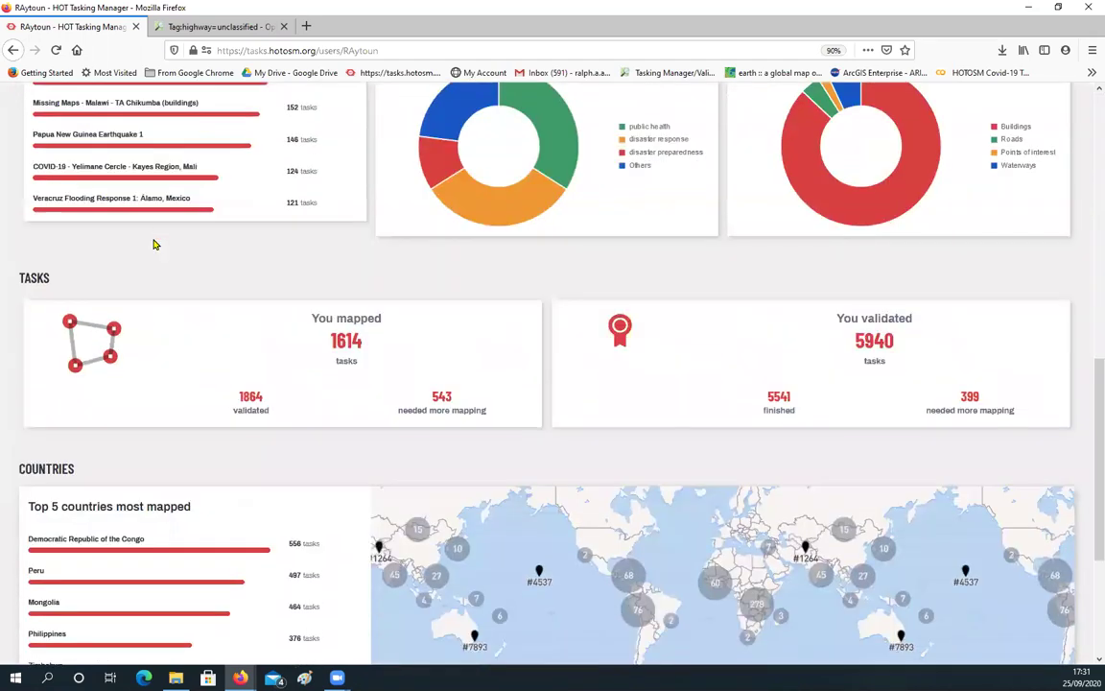
{"action": "scroll", "coordinate": [154, 244], "scroll_direction": "down", "scroll_amount": 5}
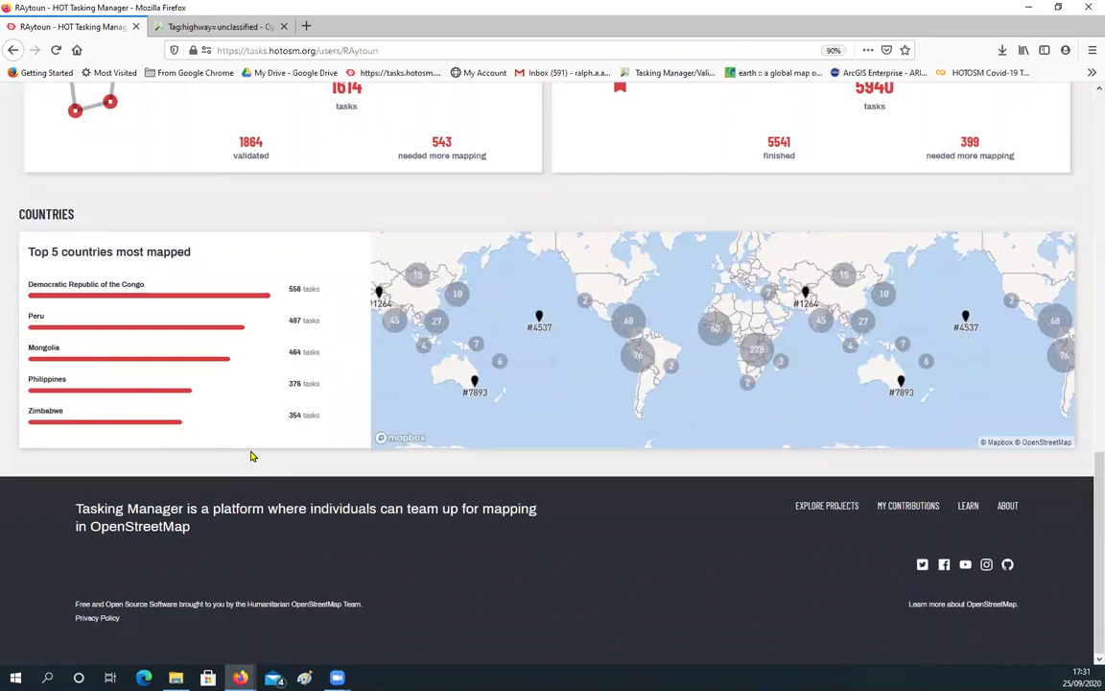
{"action": "scroll", "coordinate": [244, 405], "scroll_direction": "up", "scroll_amount": 3}
{"action": "scroll", "coordinate": [237, 391], "scroll_direction": "up", "scroll_amount": 7}
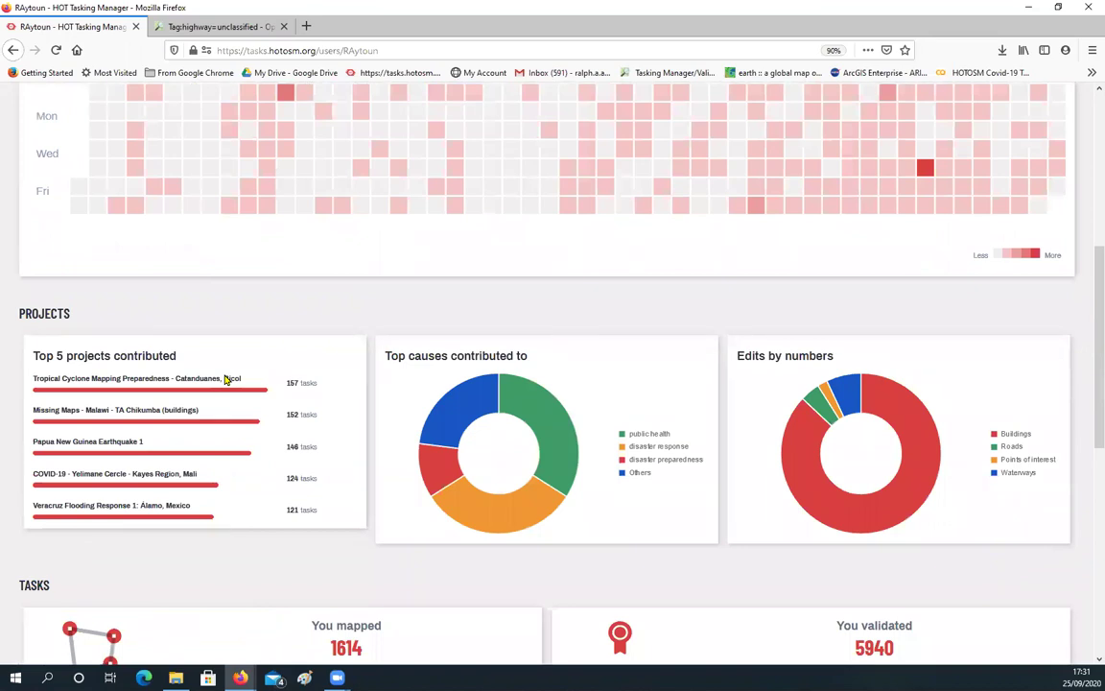
Open the profile's My Teams page and look over the teams the account belongs to
{"action": "scroll", "coordinate": [225, 379], "scroll_direction": "up", "scroll_amount": 8}
{"action": "left_click", "coordinate": [236, 279]}
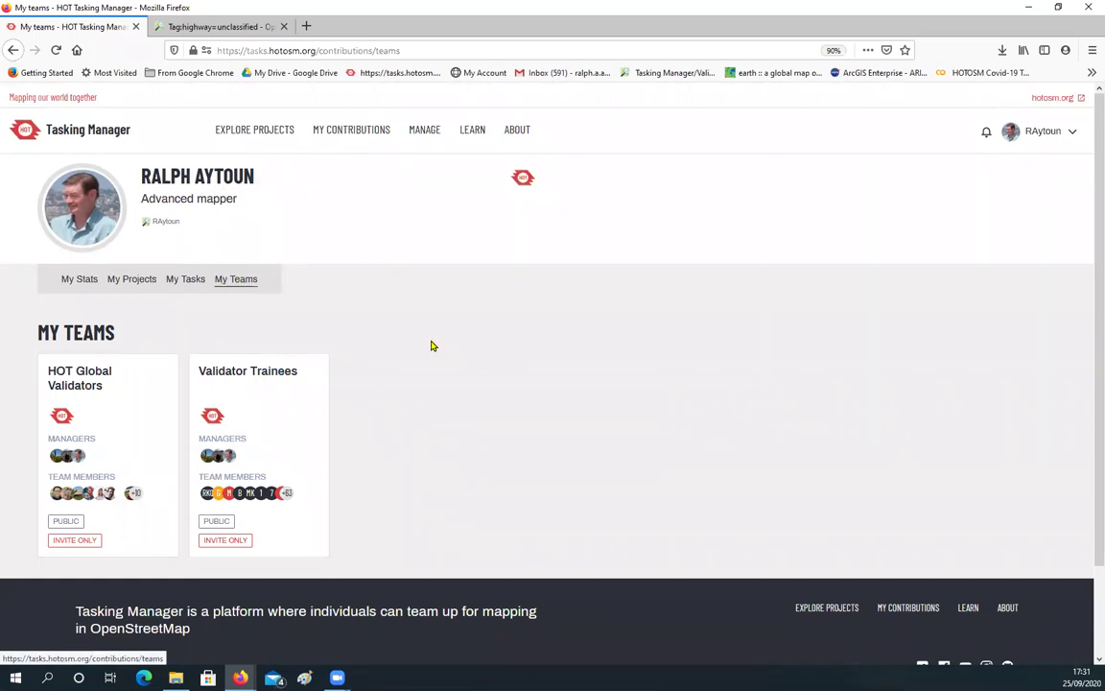
{"action": "scroll", "coordinate": [390, 312], "scroll_direction": "down", "scroll_amount": 2}
{"action": "scroll", "coordinate": [388, 315], "scroll_direction": "up", "scroll_amount": 2}
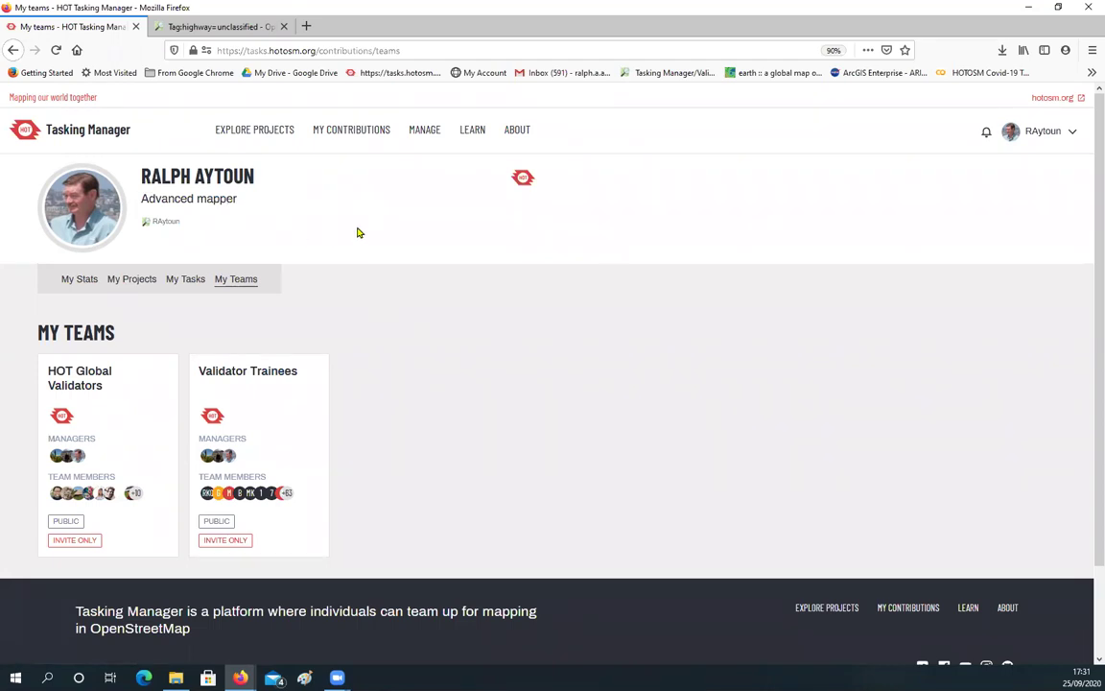
{"action": "left_click", "coordinate": [259, 131]}
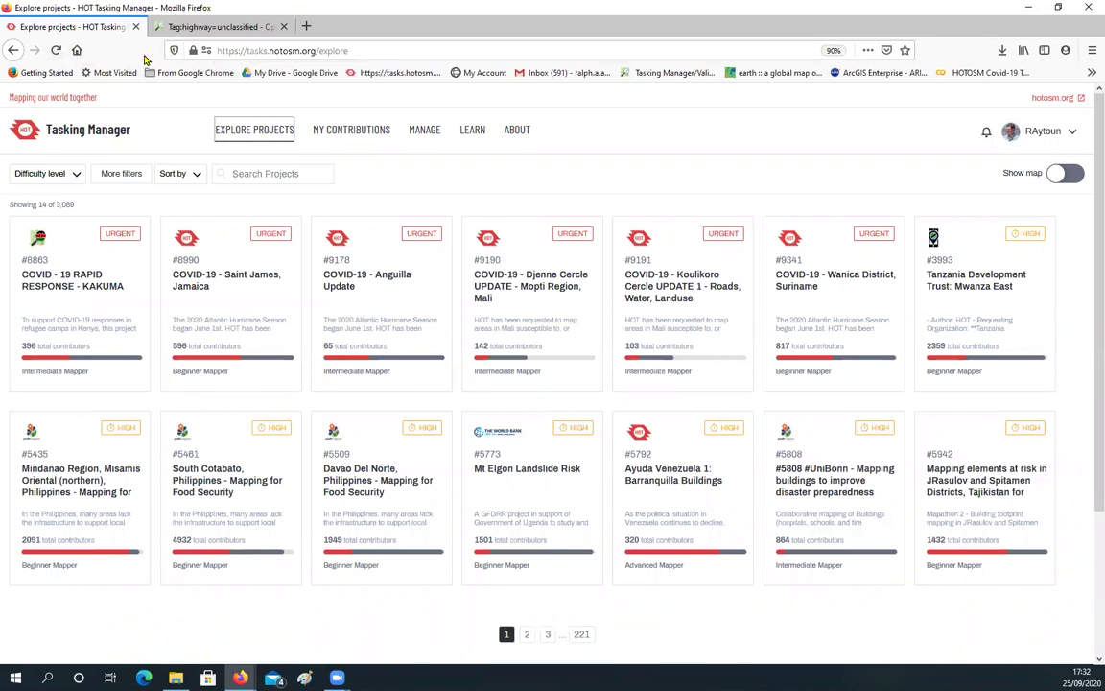
{"action": "left_click", "coordinate": [14, 51]}
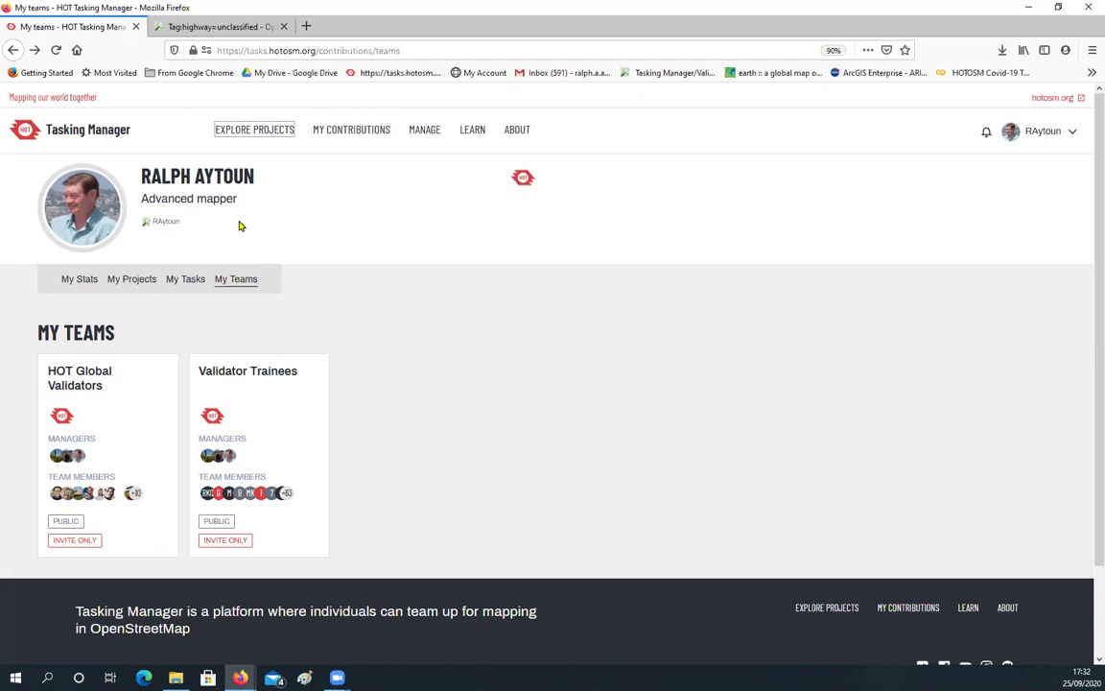
{"action": "left_click", "coordinate": [12, 50]}
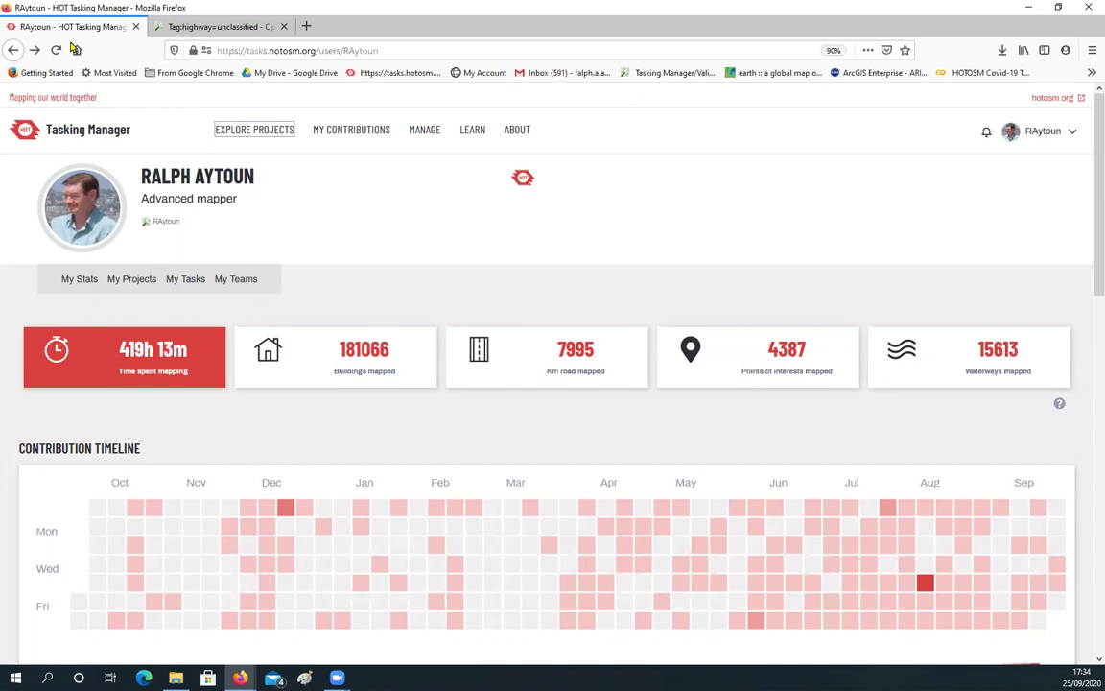
Open project #8863 from the project listing and read its description, coordination details, and mapping and validation permissions
{"action": "left_click", "coordinate": [272, 134]}
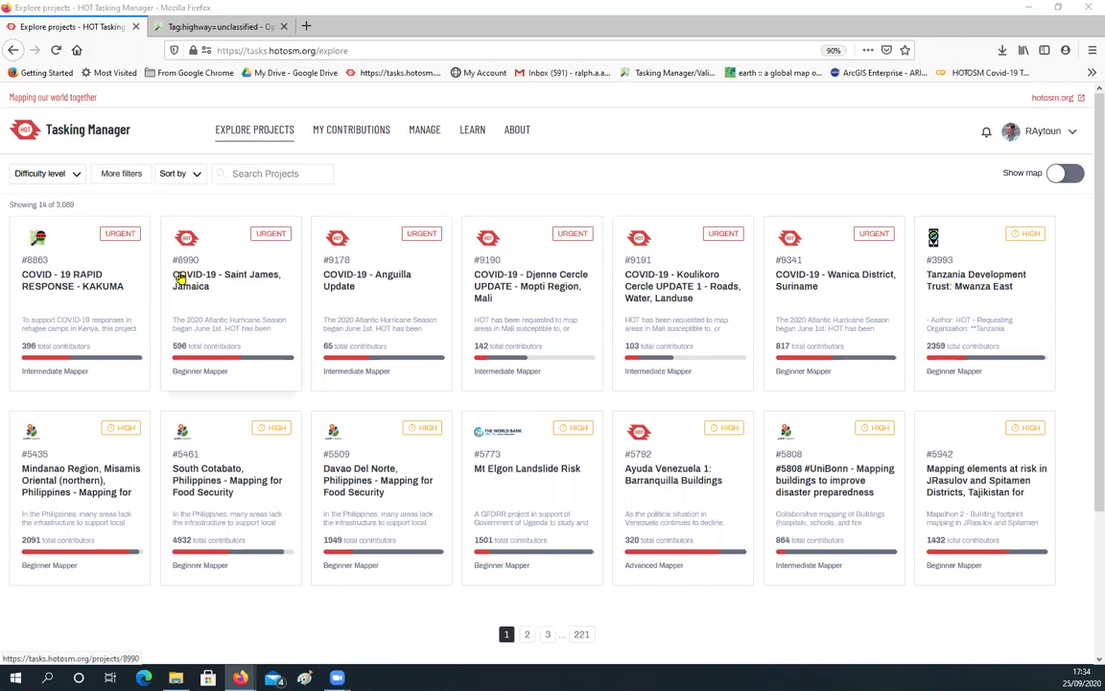
{"action": "left_click", "coordinate": [100, 363]}
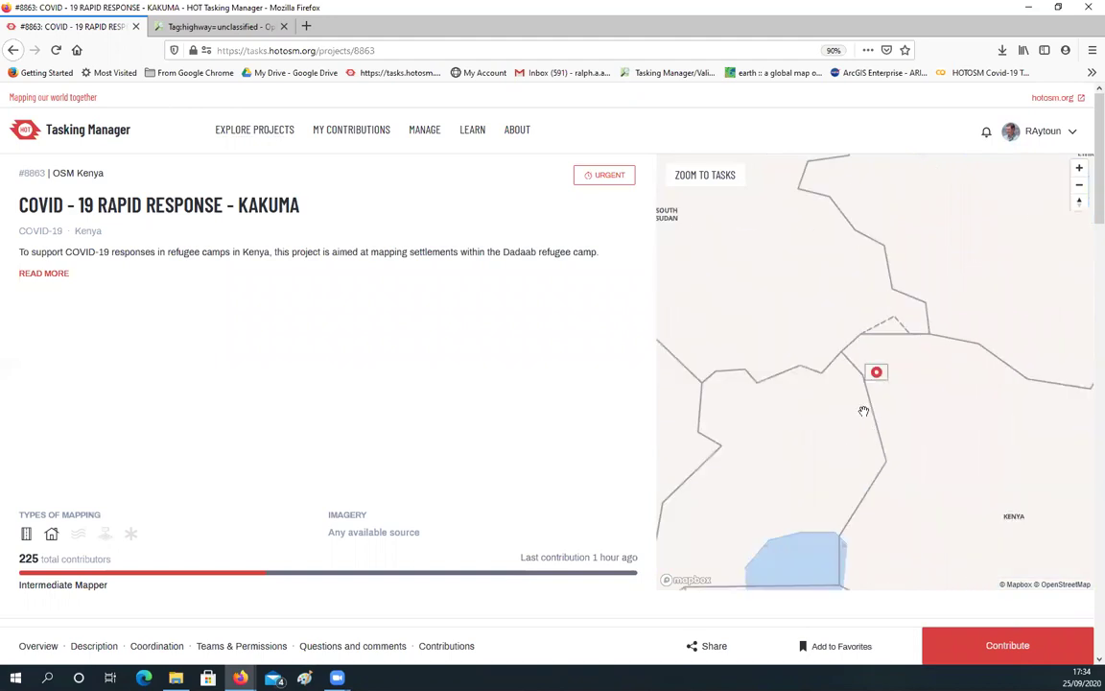
{"action": "scroll", "coordinate": [337, 416], "scroll_direction": "down", "scroll_amount": 3}
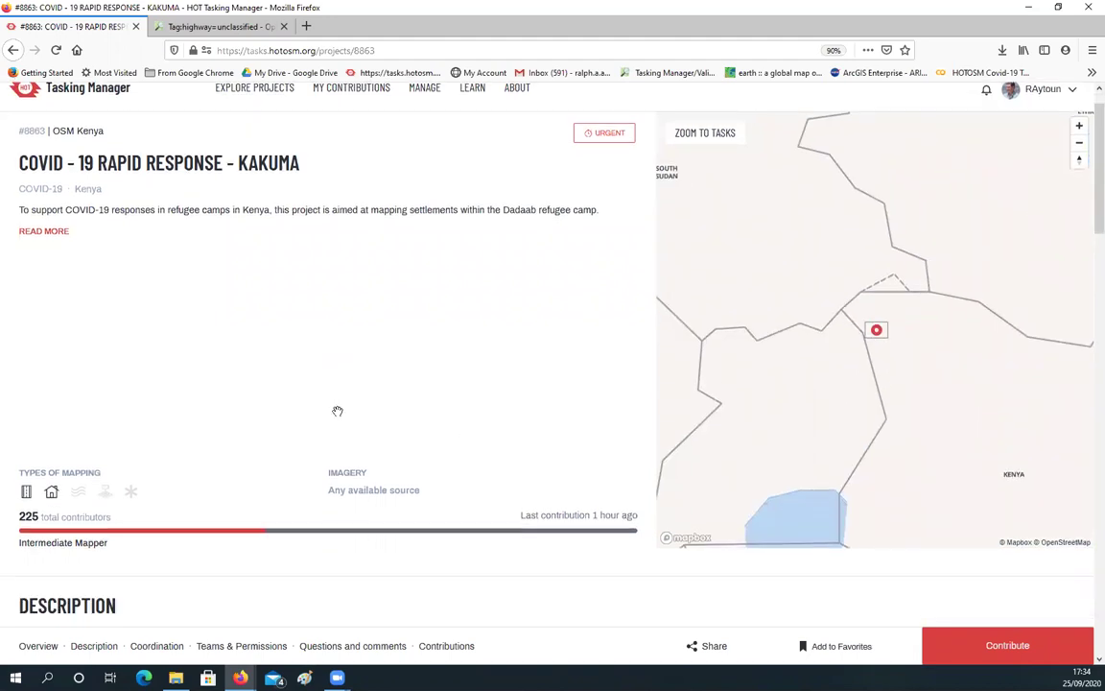
{"action": "scroll", "coordinate": [337, 416], "scroll_direction": "down", "scroll_amount": 5}
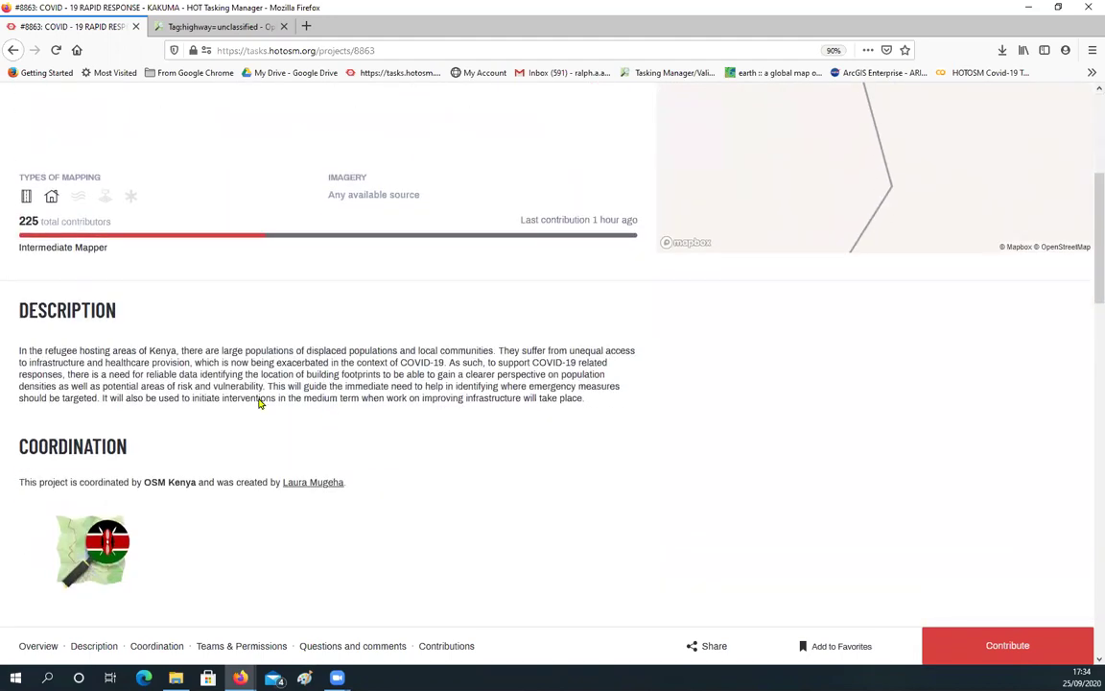
{"action": "scroll", "coordinate": [284, 353], "scroll_direction": "down", "scroll_amount": 3}
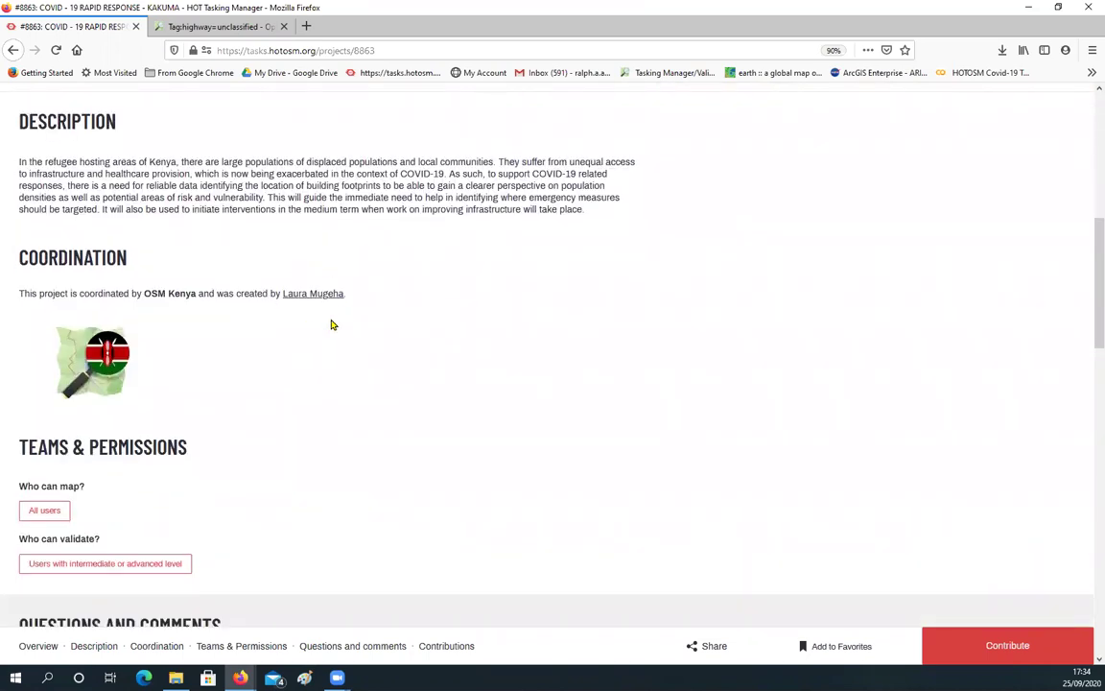
{"action": "scroll", "coordinate": [331, 324], "scroll_direction": "down", "scroll_amount": 1}
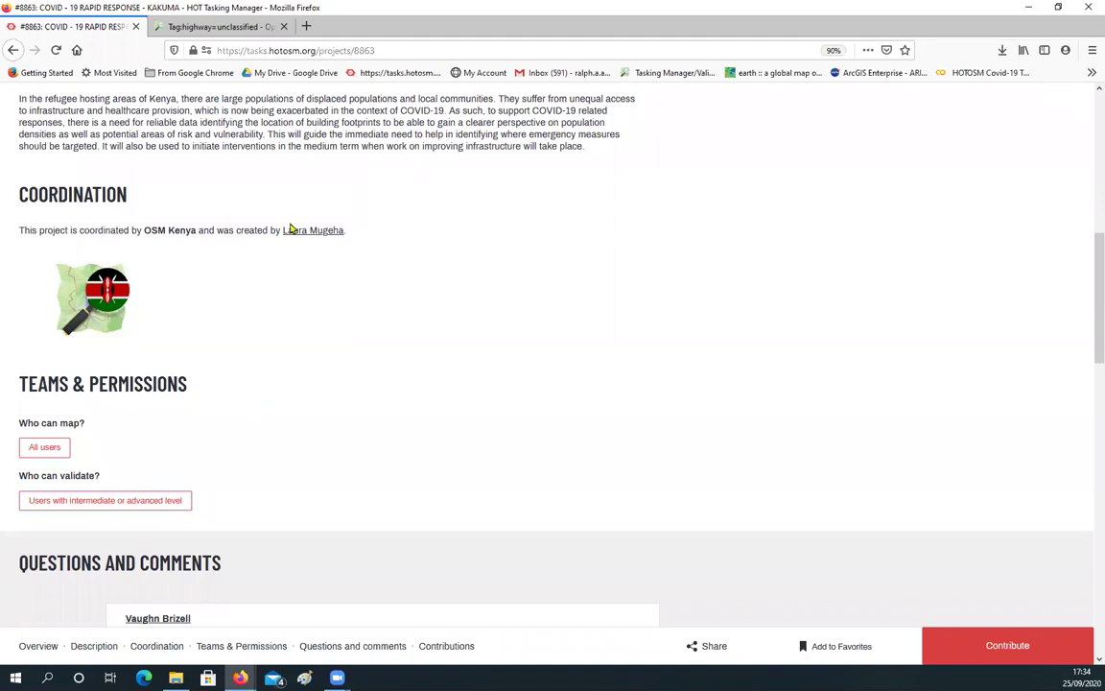
{"action": "scroll", "coordinate": [326, 223], "scroll_direction": "up", "scroll_amount": 7}
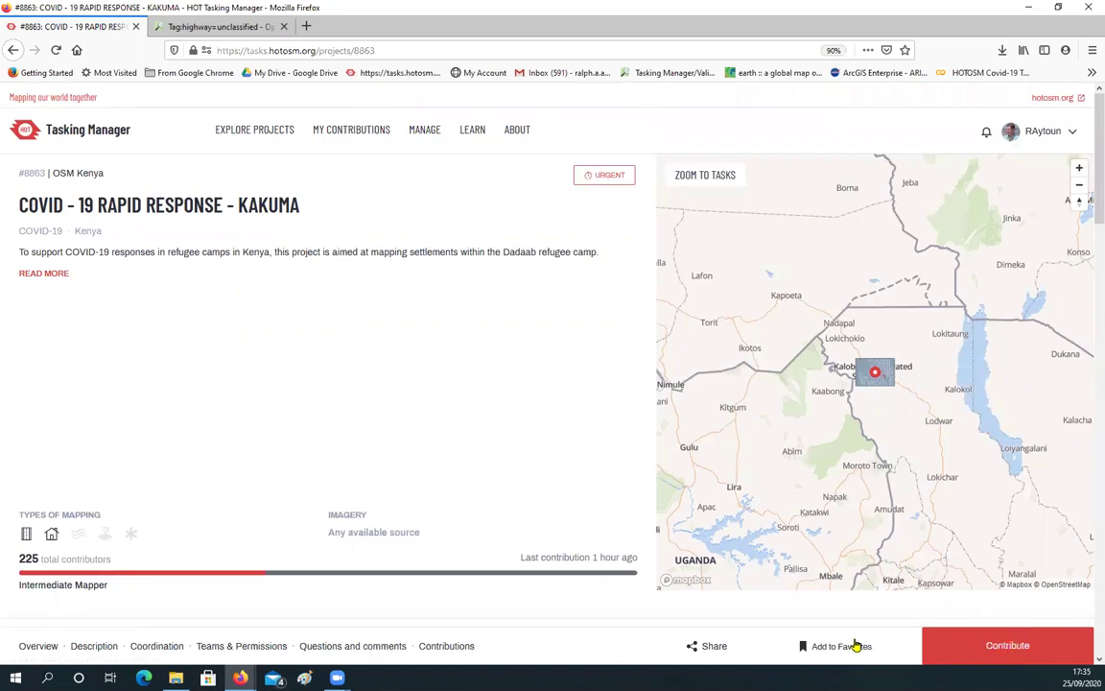
Enter the project's contribution page and examine the task grid around the priority areas, comparing the task statuses with the legend
{"action": "left_click", "coordinate": [713, 645]}
{"action": "left_click", "coordinate": [993, 646]}
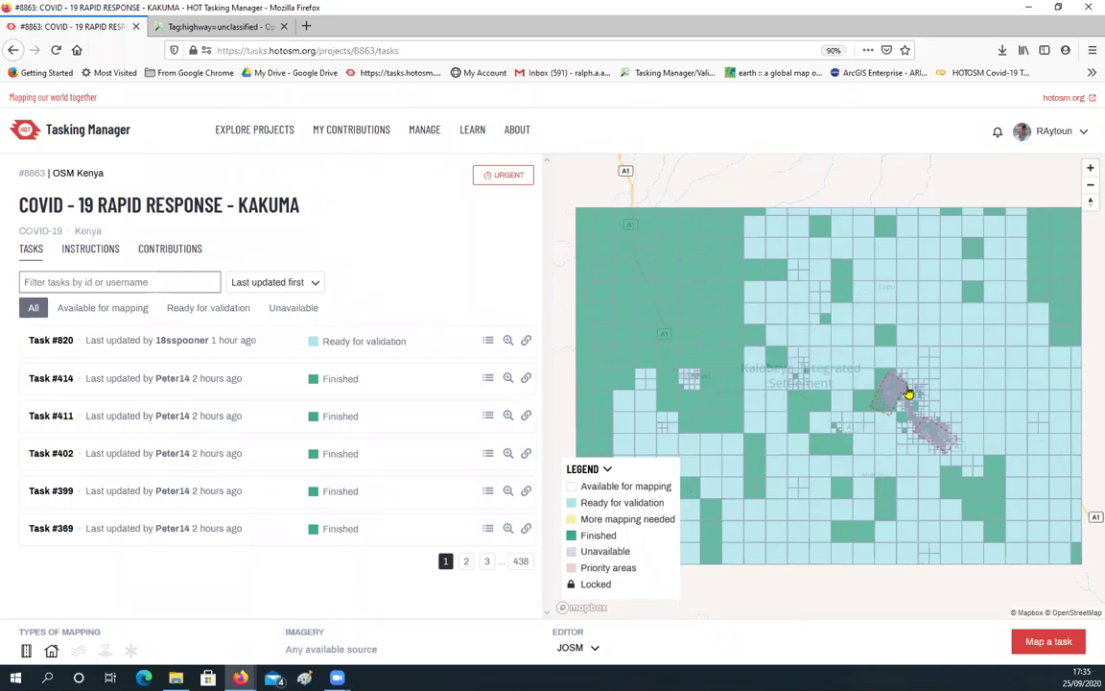
{"action": "scroll", "coordinate": [917, 392], "scroll_direction": "up", "scroll_amount": 1}
{"action": "scroll", "coordinate": [919, 388], "scroll_direction": "up", "scroll_amount": 3}
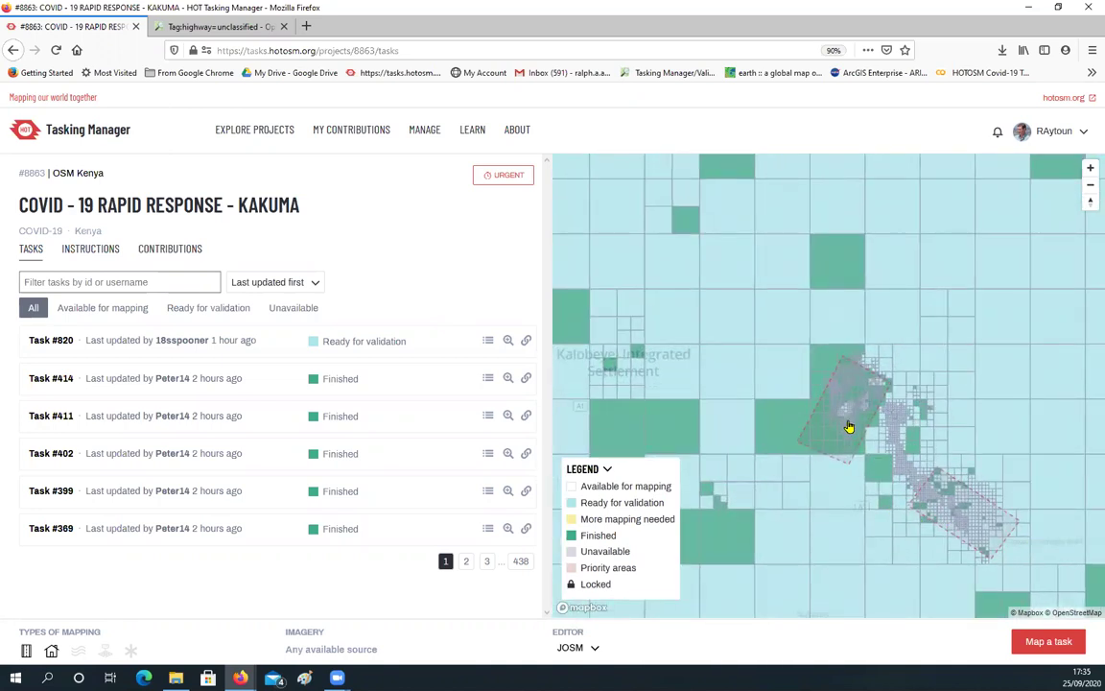
{"action": "scroll", "coordinate": [851, 418], "scroll_direction": "up", "scroll_amount": 2}
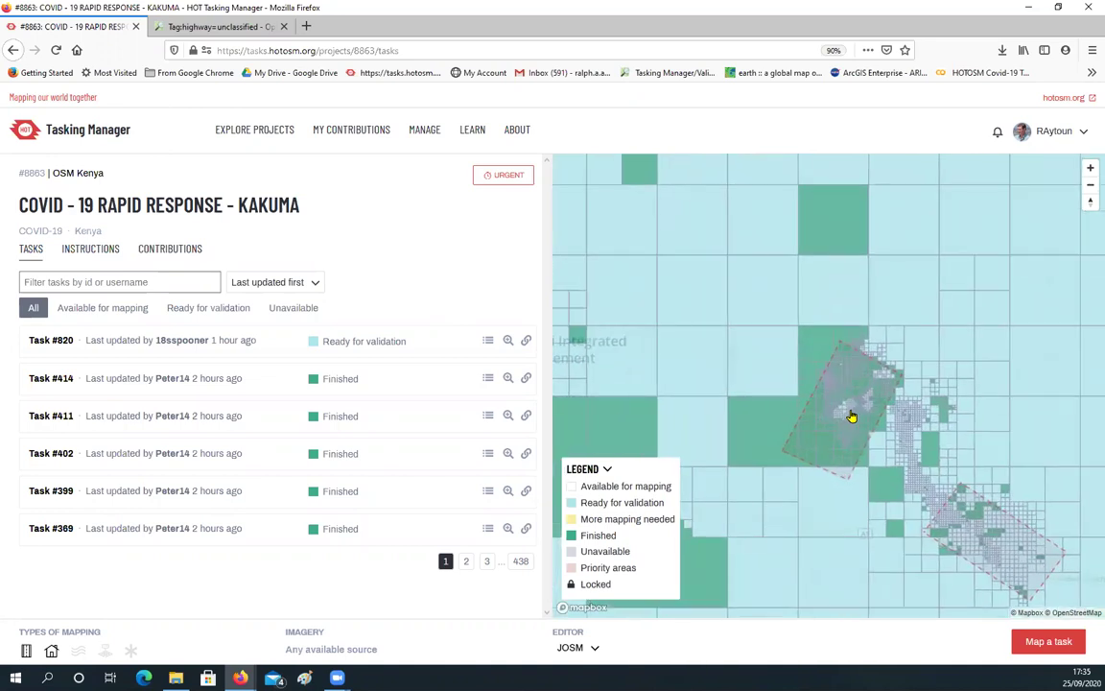
{"action": "scroll", "coordinate": [851, 415], "scroll_direction": "down", "scroll_amount": 2}
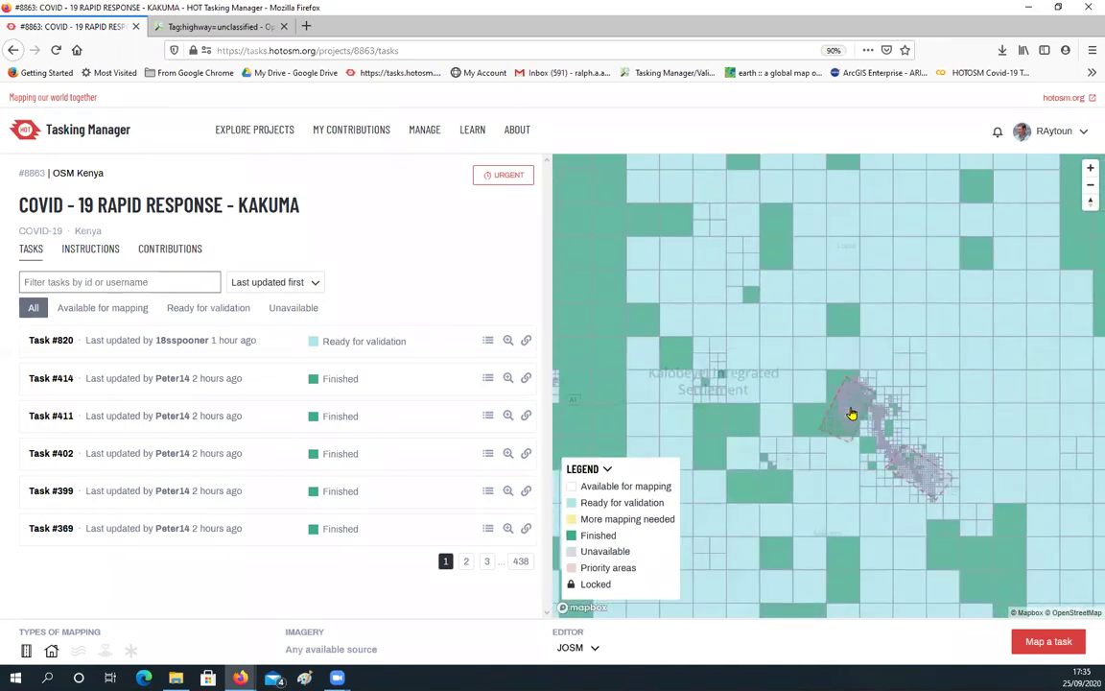
{"action": "scroll", "coordinate": [851, 414], "scroll_direction": "down", "scroll_amount": 1}
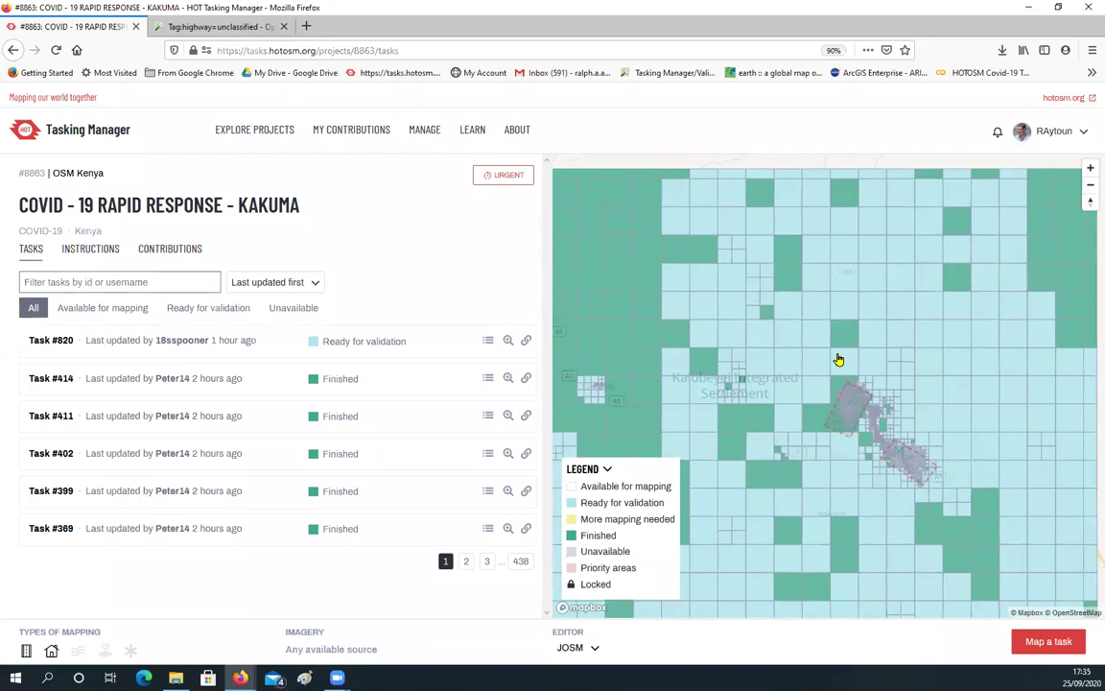
{"action": "scroll", "coordinate": [813, 424], "scroll_direction": "down", "scroll_amount": 1}
{"action": "scroll", "coordinate": [814, 424], "scroll_direction": "down", "scroll_amount": 2}
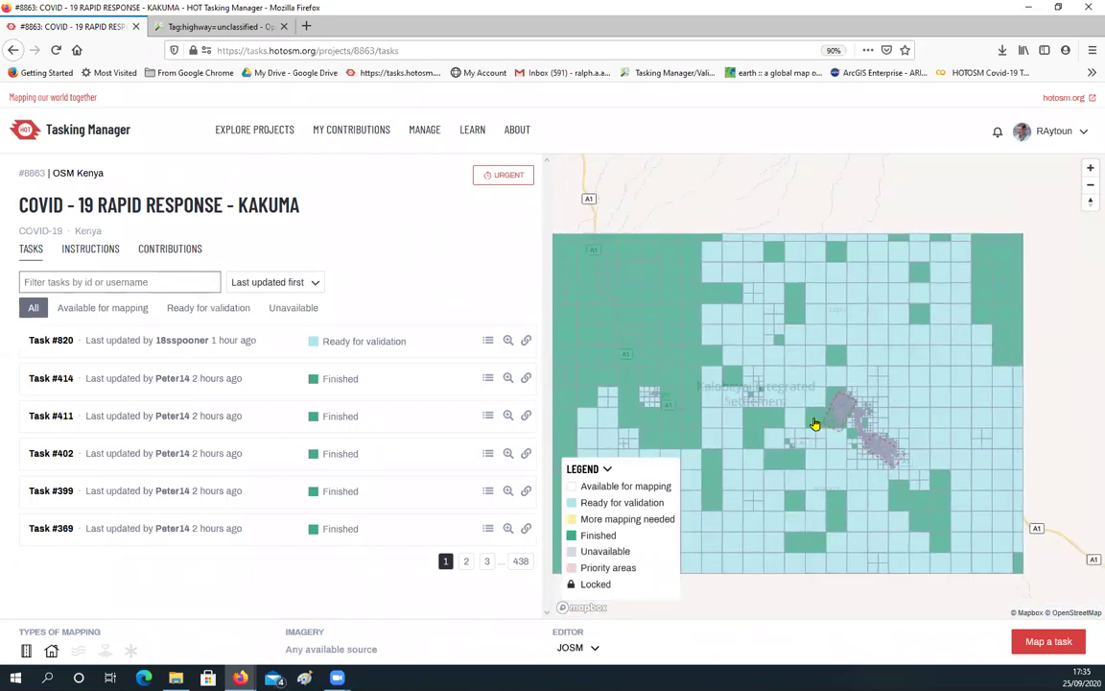
{"action": "scroll", "coordinate": [813, 424], "scroll_direction": "up", "scroll_amount": 2}
{"action": "scroll", "coordinate": [815, 424], "scroll_direction": "down", "scroll_amount": 2}
{"action": "scroll", "coordinate": [815, 424], "scroll_direction": "down", "scroll_amount": 1}
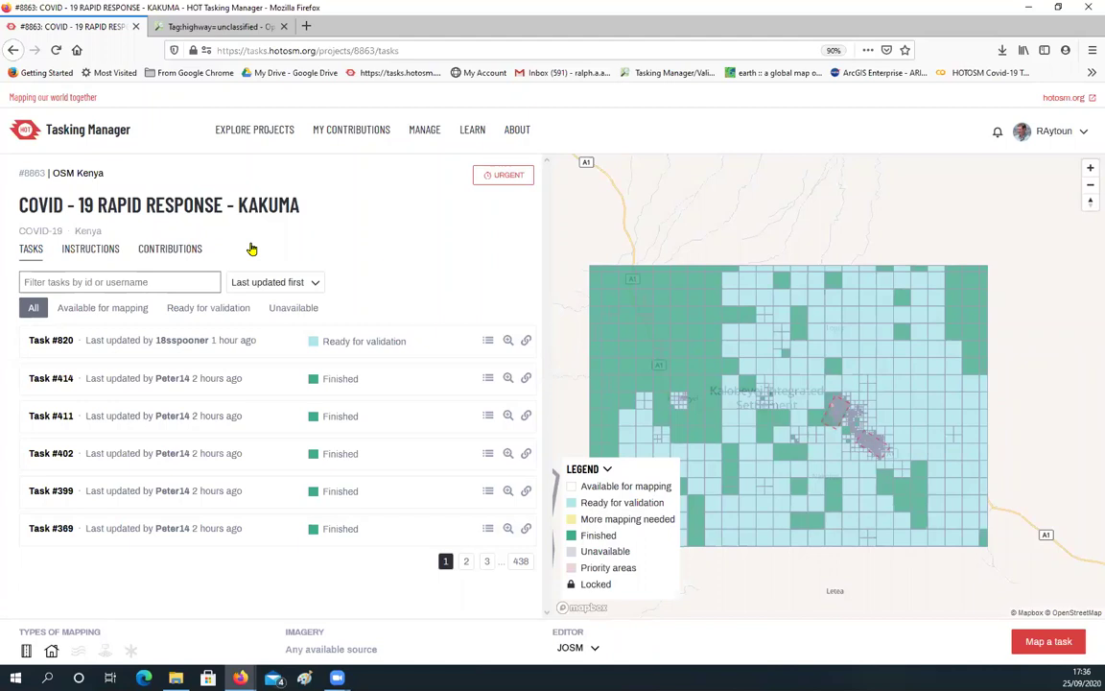
Open the project's instructions and read the project-specific notes, the building, road and path guidance, and the general mapping notes
{"action": "left_click", "coordinate": [167, 249]}
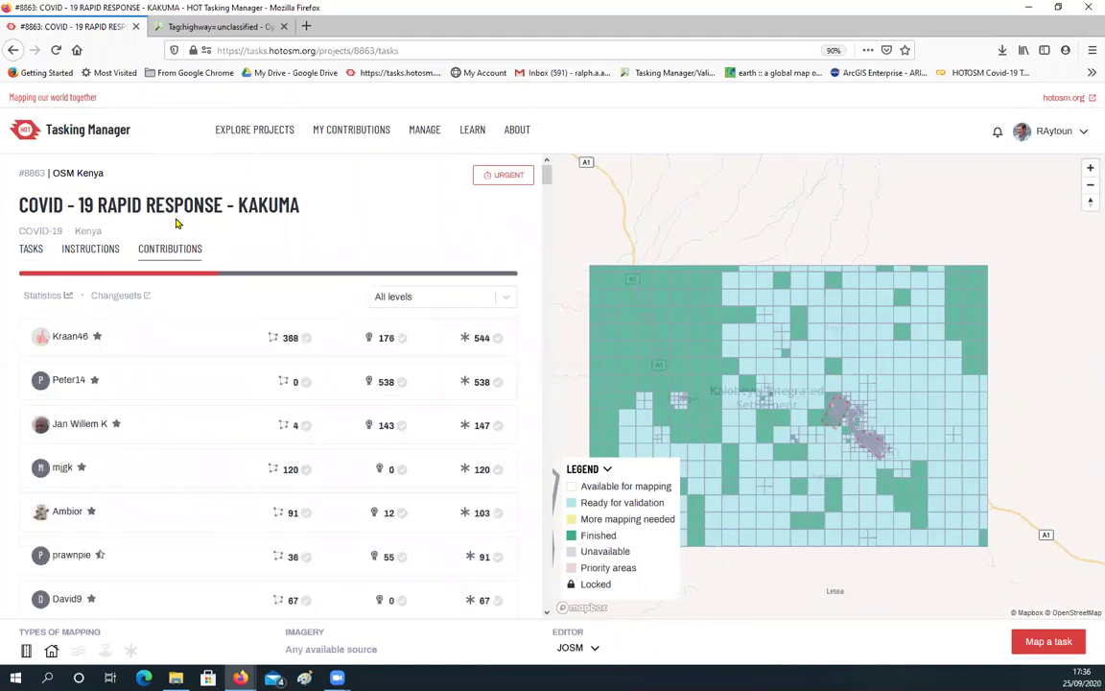
{"action": "left_click", "coordinate": [110, 250]}
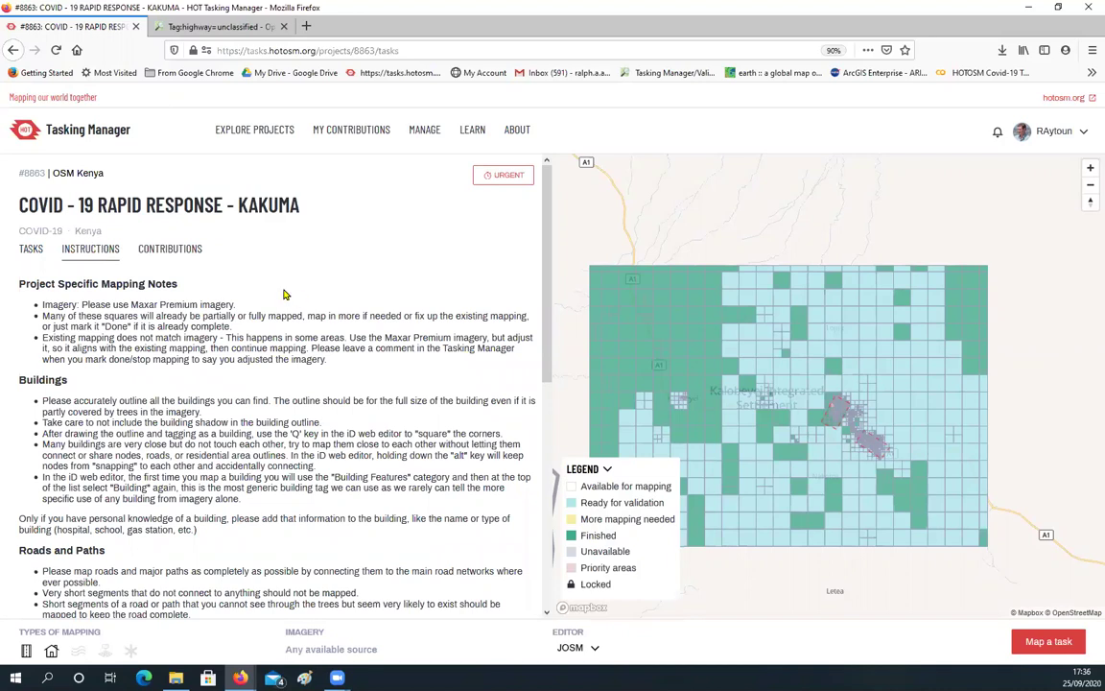
{"action": "scroll", "coordinate": [286, 378], "scroll_direction": "down", "scroll_amount": 1}
{"action": "scroll", "coordinate": [287, 379], "scroll_direction": "down", "scroll_amount": 6}
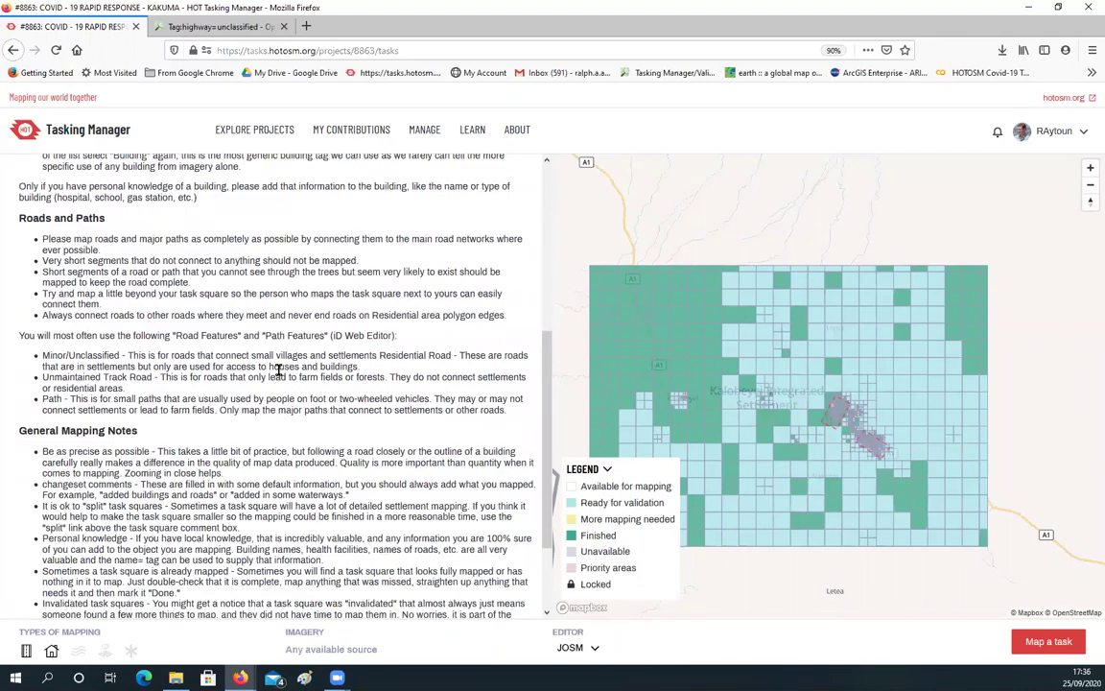
{"action": "scroll", "coordinate": [277, 370], "scroll_direction": "down", "scroll_amount": 2}
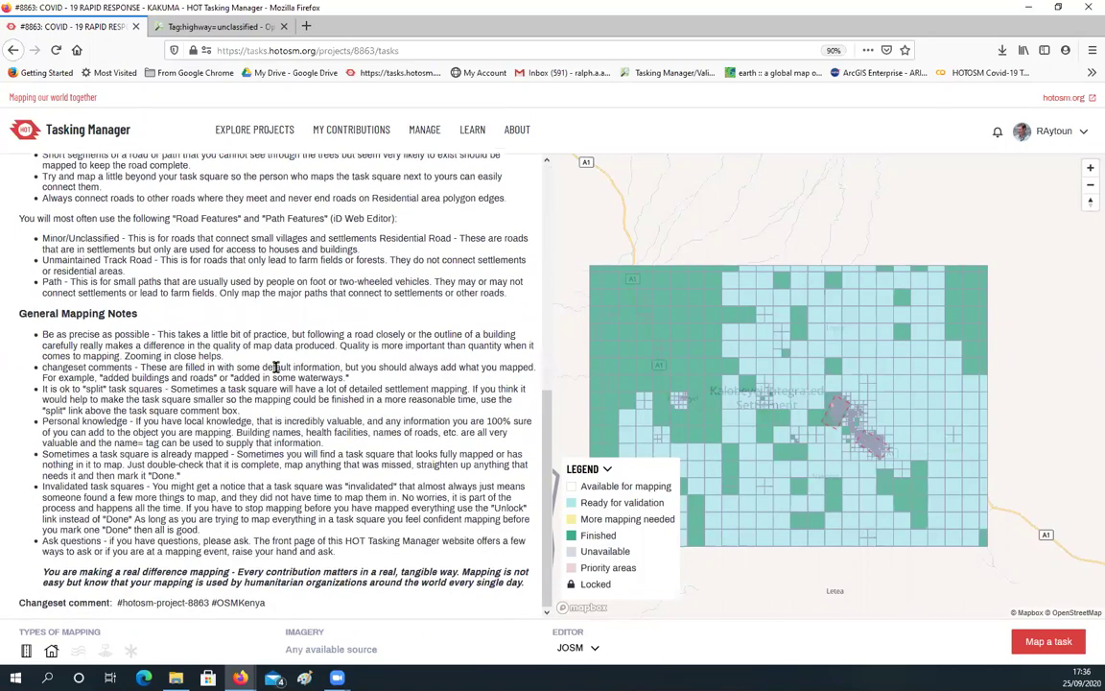
{"action": "scroll", "coordinate": [245, 362], "scroll_direction": "up", "scroll_amount": 5}
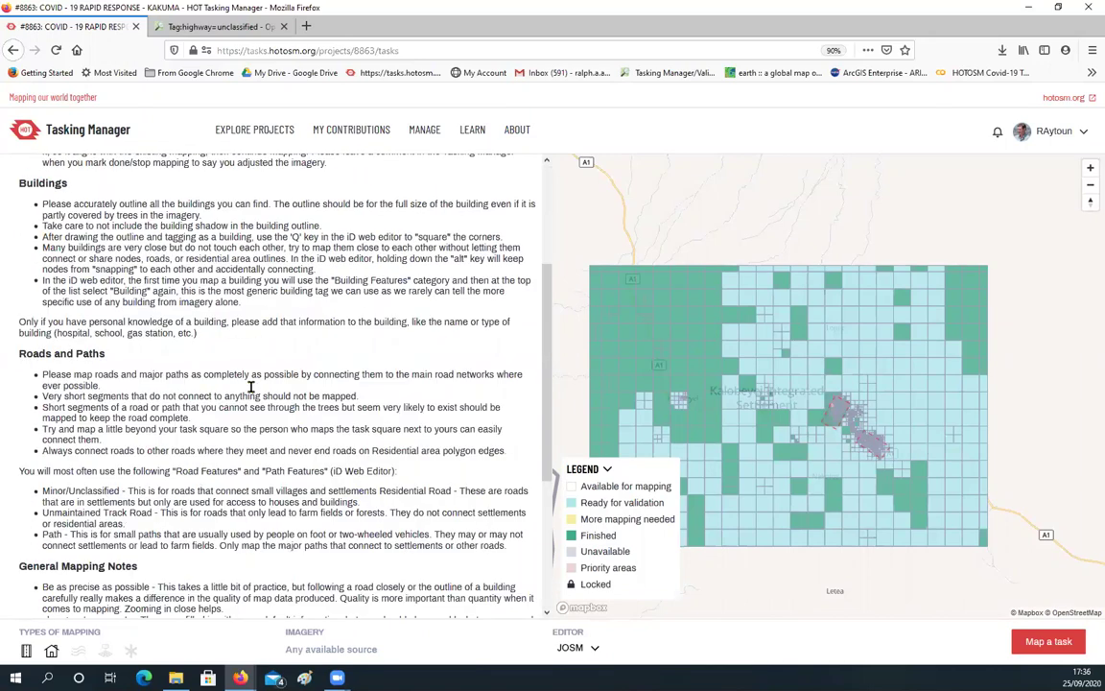
{"action": "scroll", "coordinate": [251, 386], "scroll_direction": "up", "scroll_amount": 4}
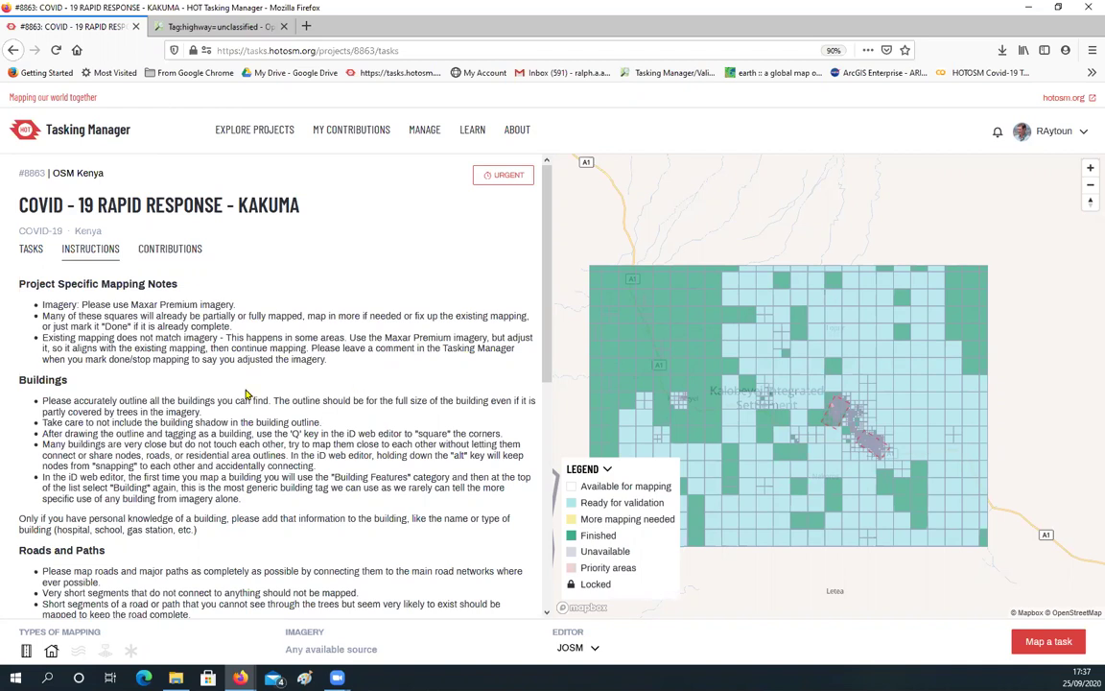
{"action": "scroll", "coordinate": [262, 443], "scroll_direction": "down", "scroll_amount": 3}
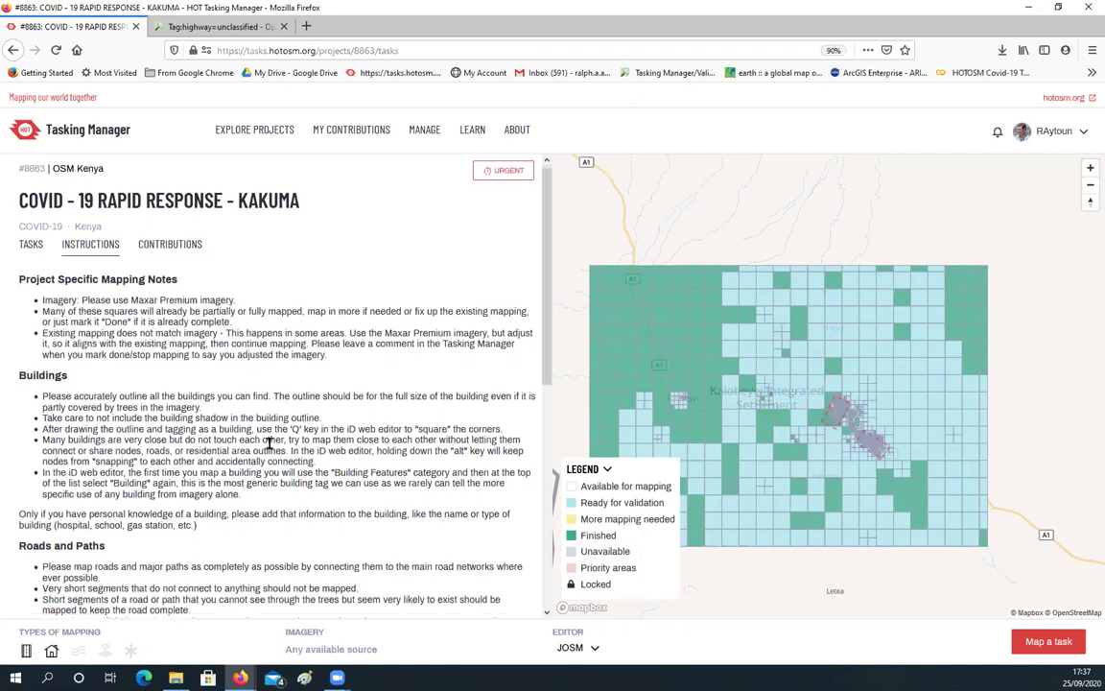
{"action": "scroll", "coordinate": [262, 447], "scroll_direction": "down", "scroll_amount": 3}
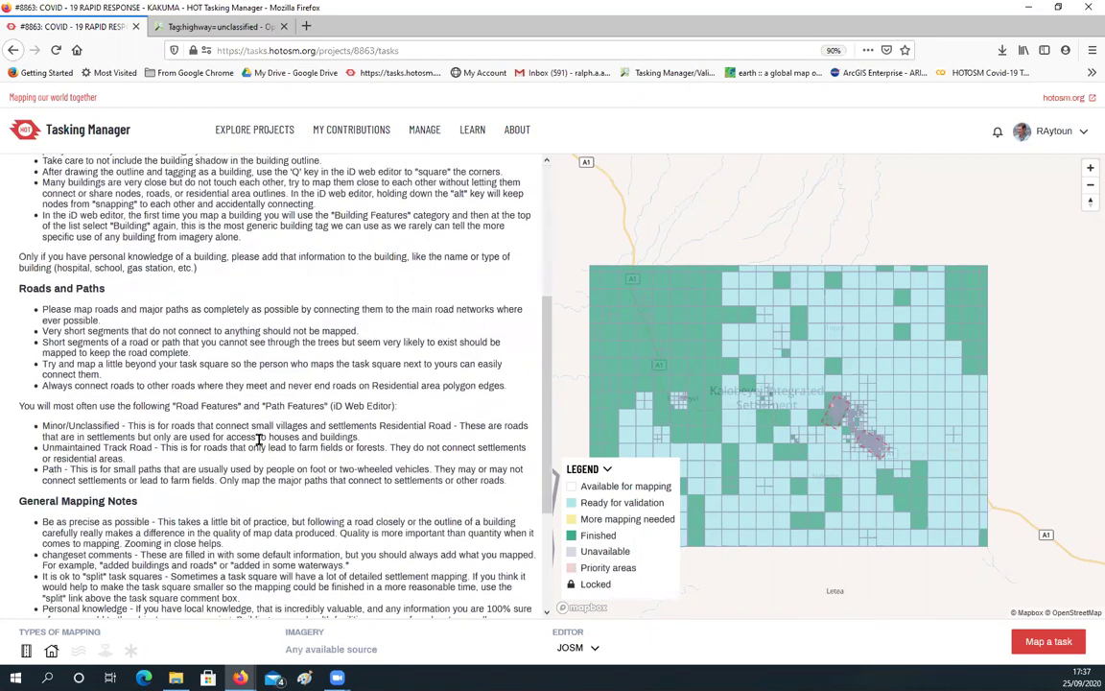
{"action": "scroll", "coordinate": [259, 444], "scroll_direction": "up", "scroll_amount": 5}
{"action": "scroll", "coordinate": [257, 435], "scroll_direction": "up", "scroll_amount": 1}
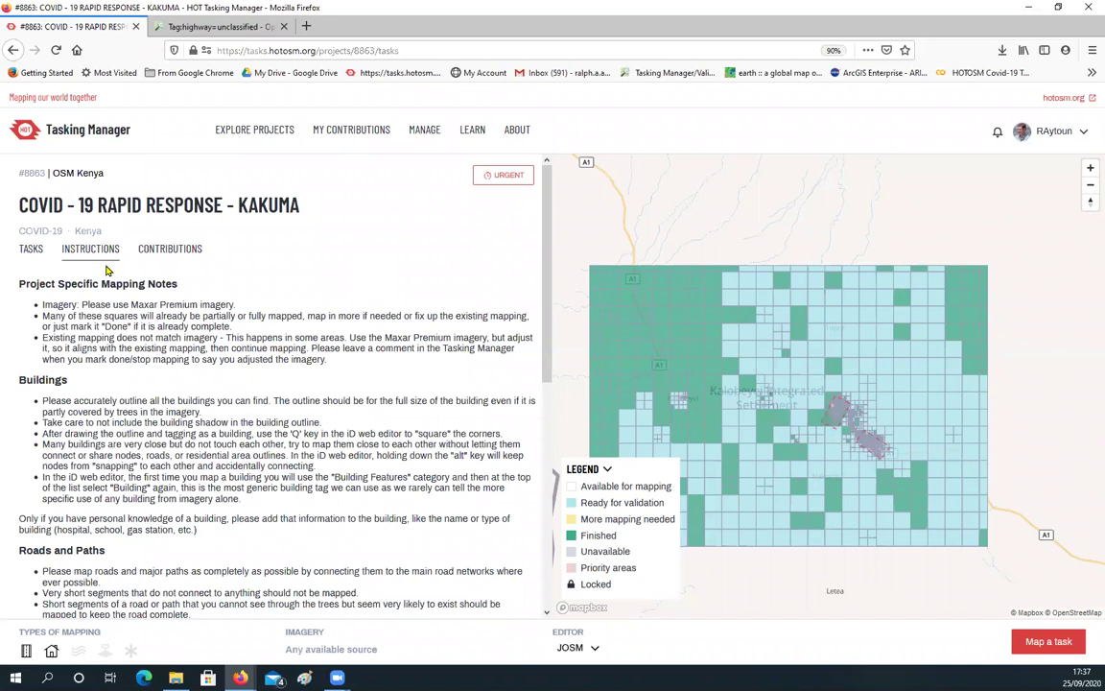
Show the project's contributions and filter the contributor list to the Beginner level
{"action": "left_click", "coordinate": [175, 250]}
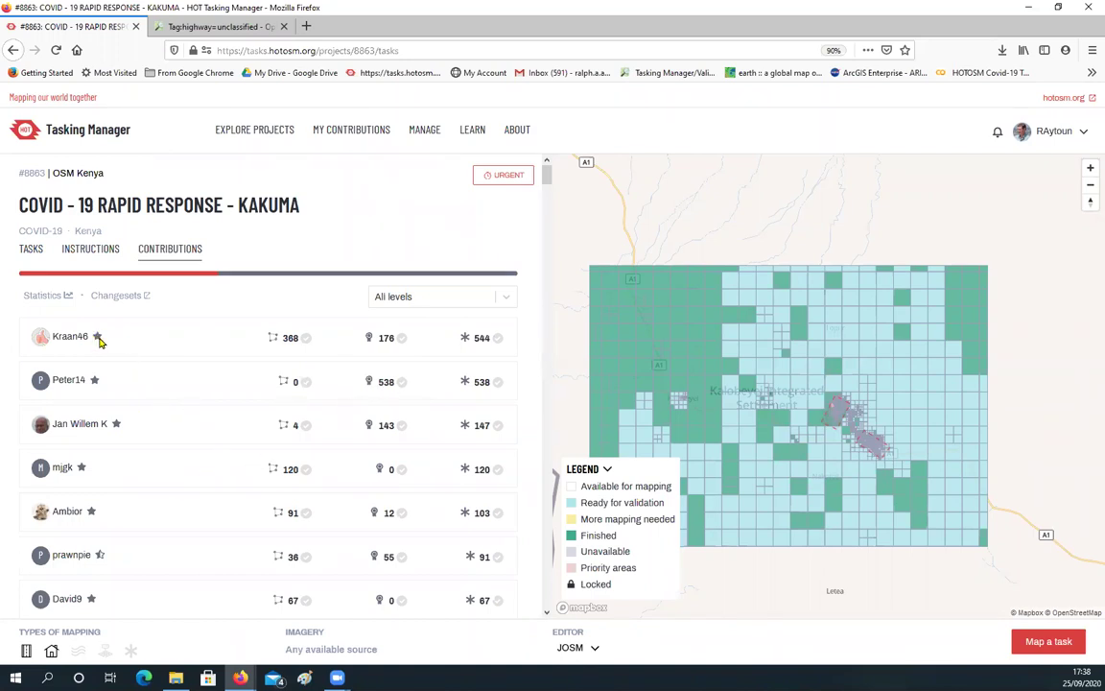
{"action": "mouse_move", "coordinate": [96, 339]}
{"action": "mouse_move", "coordinate": [99, 556]}
{"action": "left_click", "coordinate": [506, 297]}
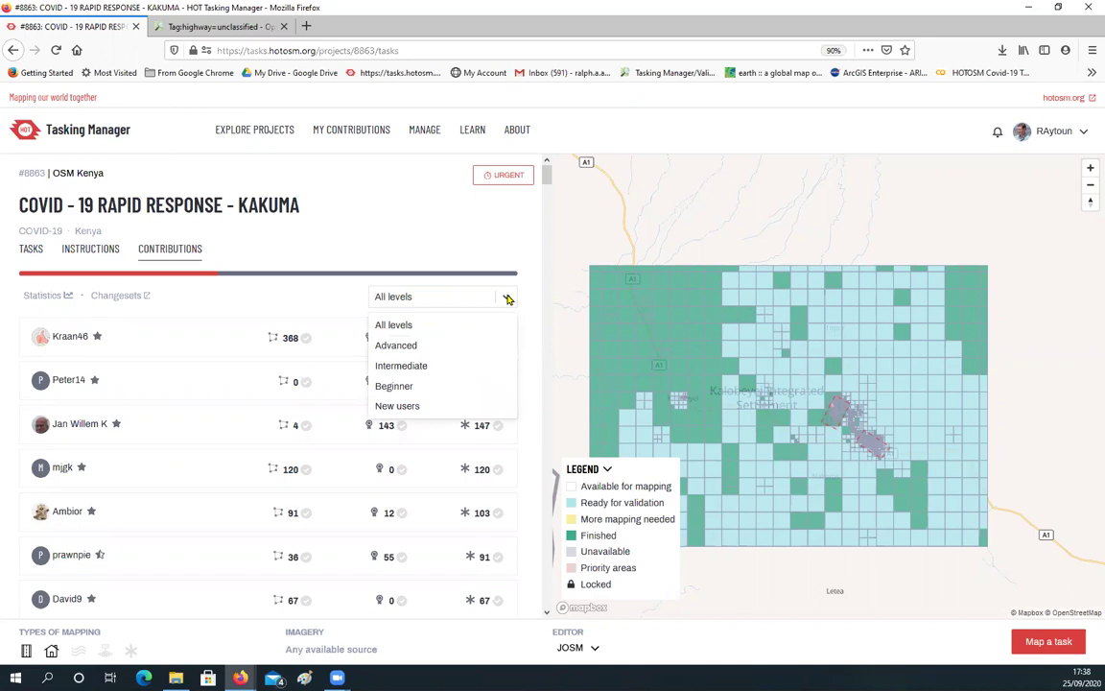
{"action": "left_click", "coordinate": [413, 387]}
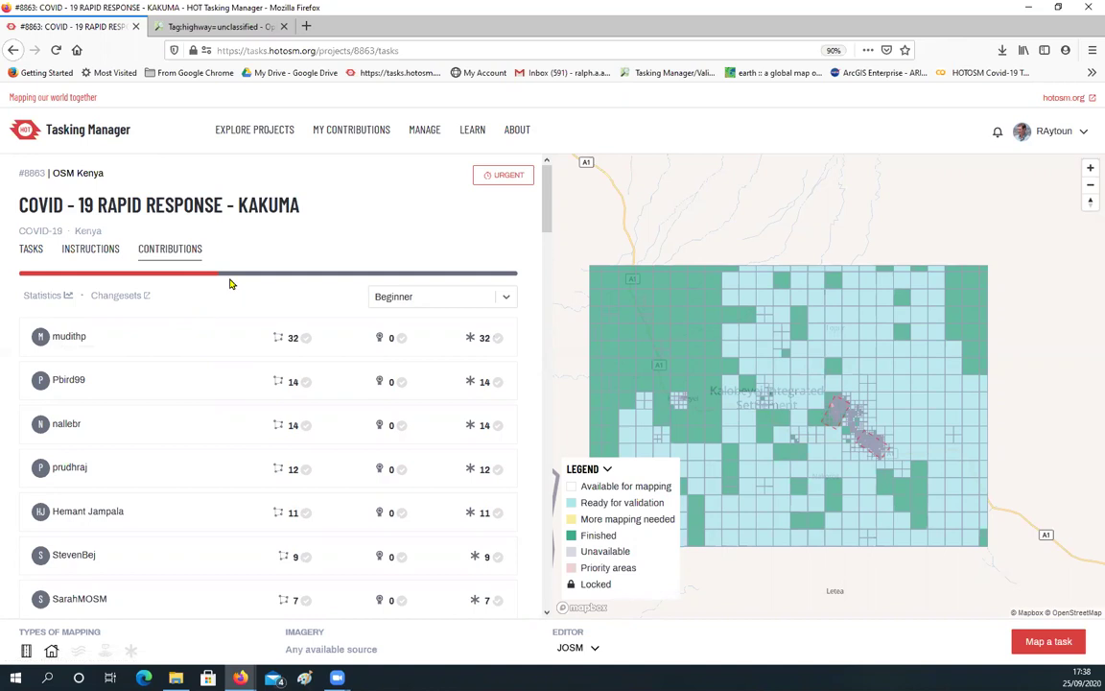
Look through the beginner contributors down to the end of the list, checking their mapped and validated task counts
{"action": "mouse_move", "coordinate": [235, 279]}
{"action": "mouse_move", "coordinate": [57, 340]}
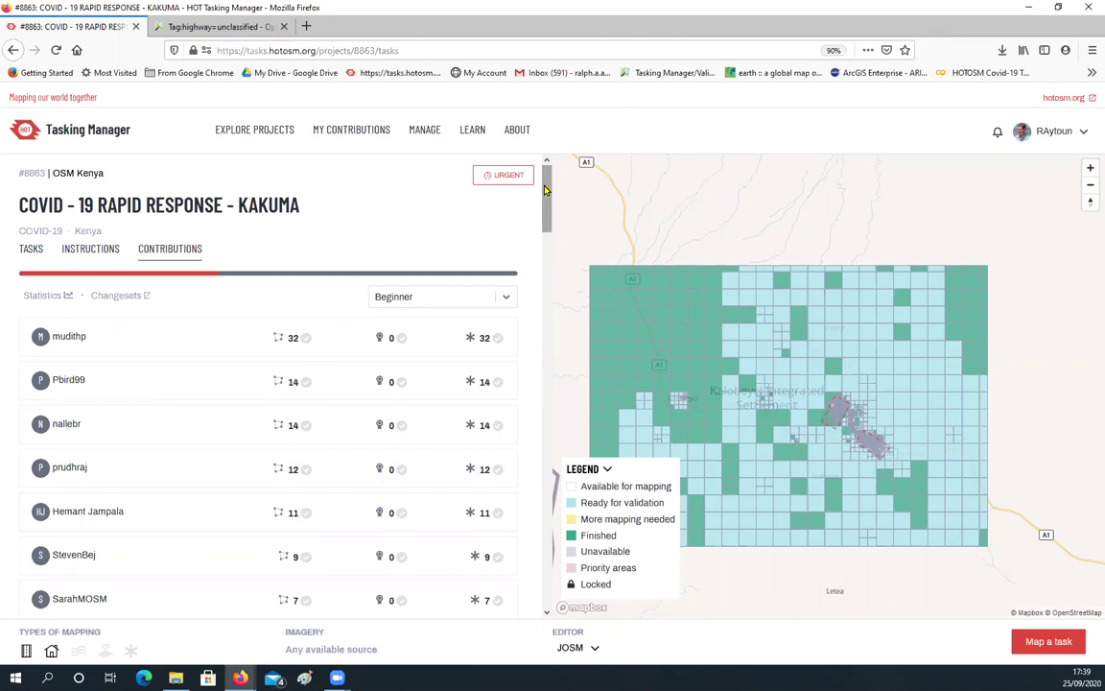
{"action": "scroll", "coordinate": [546, 360], "scroll_direction": "down", "scroll_amount": 10}
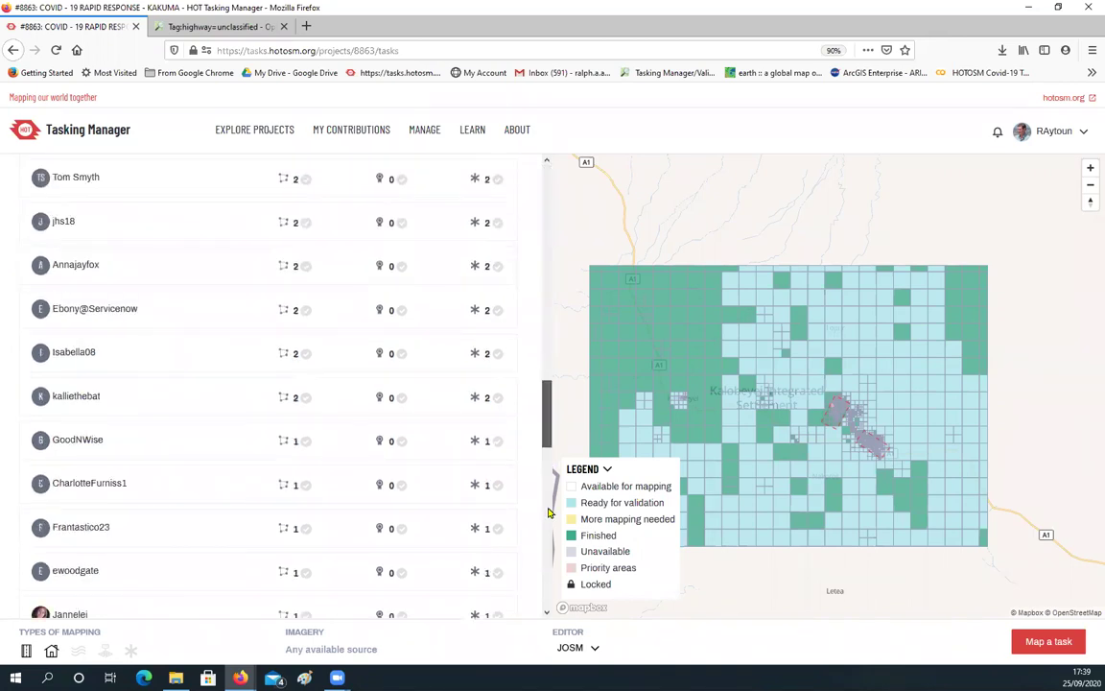
{"action": "scroll", "coordinate": [549, 513], "scroll_direction": "down", "scroll_amount": 5}
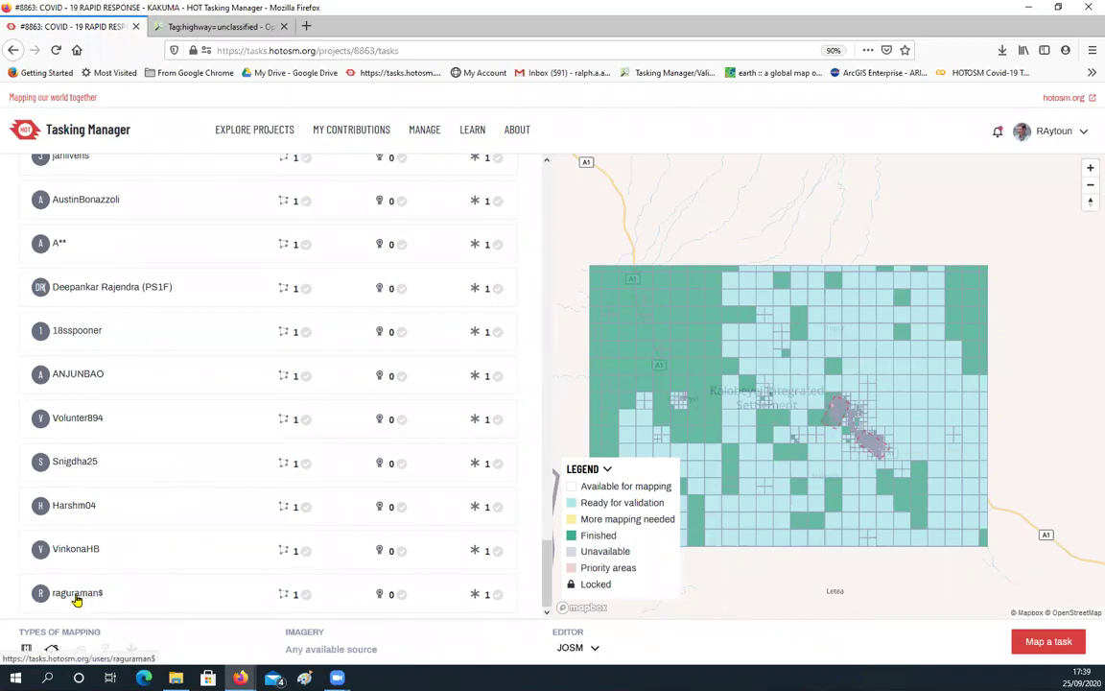
{"action": "mouse_move", "coordinate": [79, 596]}
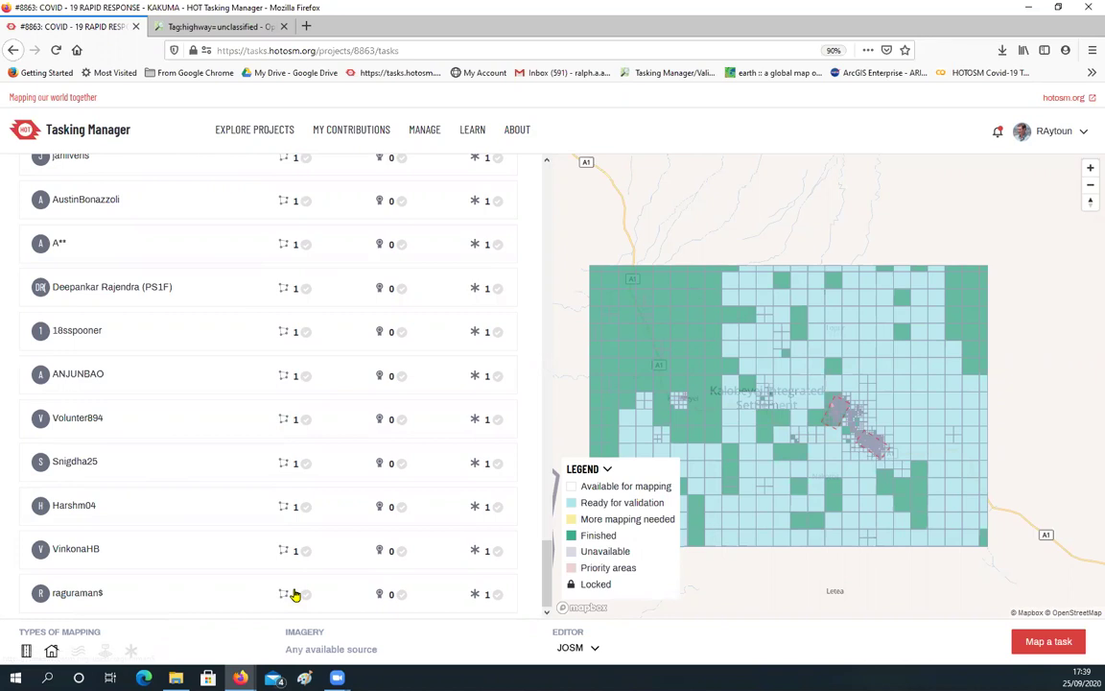
Check the registration dates of several beginner contributors at the end of the contributor list
{"action": "mouse_move", "coordinate": [82, 556]}
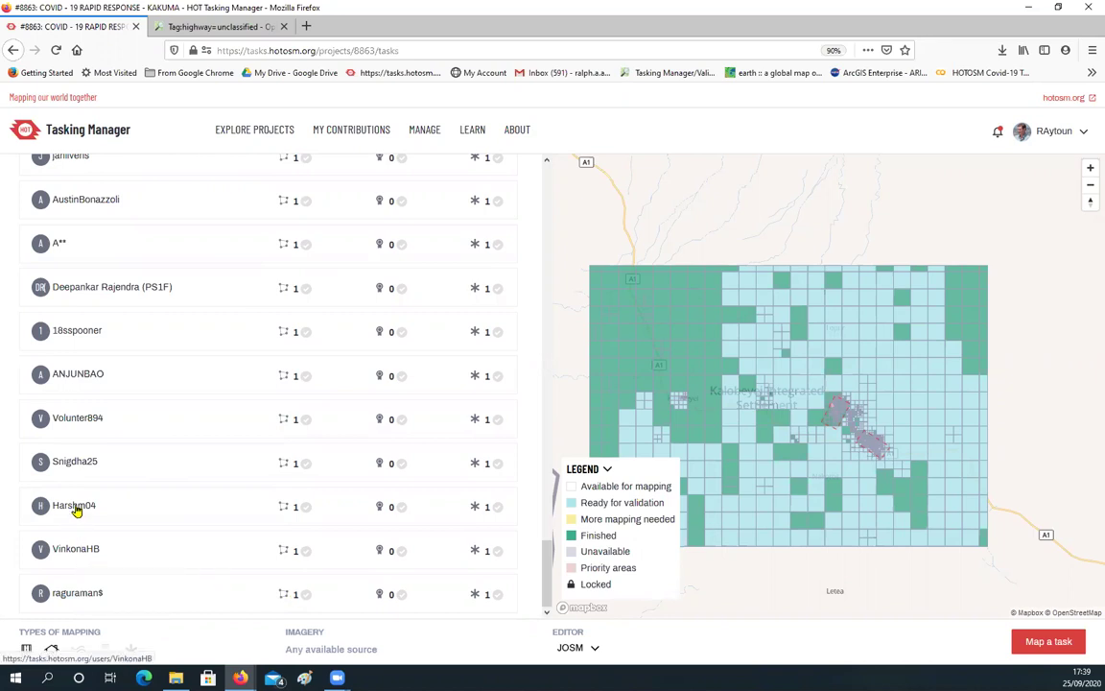
{"action": "mouse_move", "coordinate": [77, 507]}
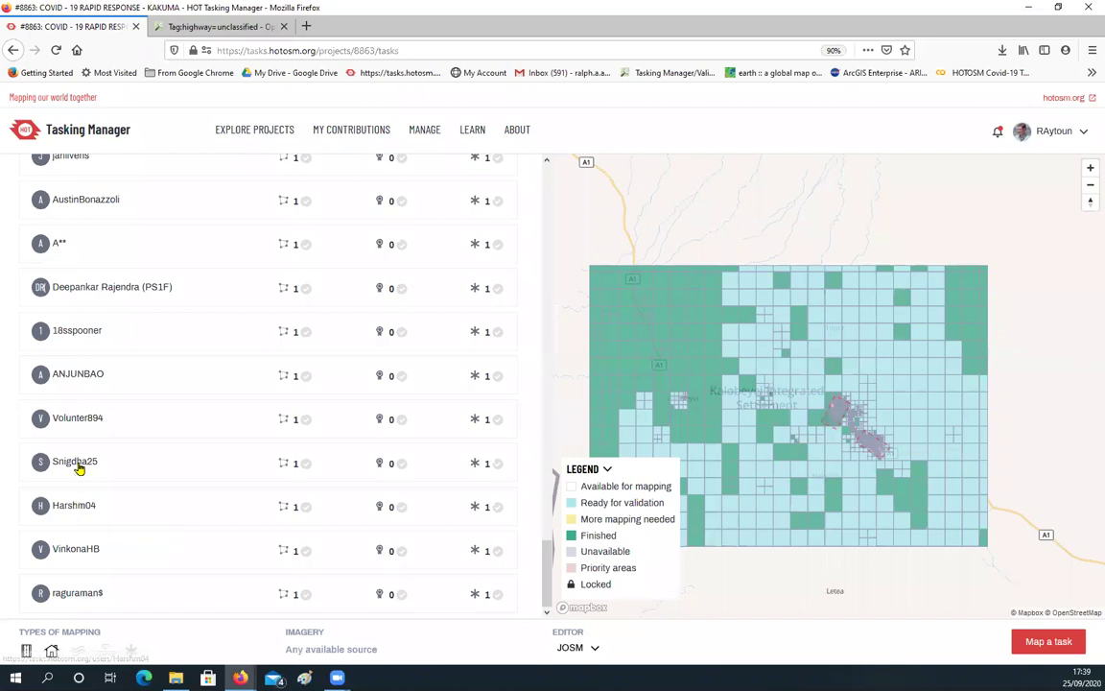
{"action": "mouse_move", "coordinate": [79, 467]}
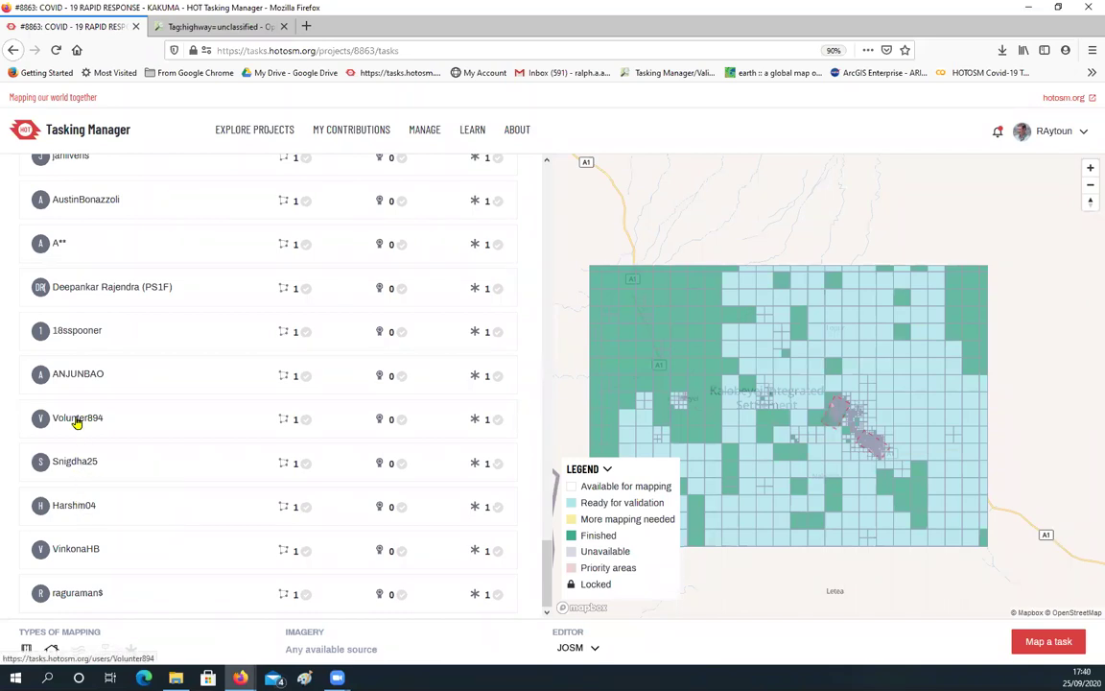
{"action": "mouse_move", "coordinate": [77, 423]}
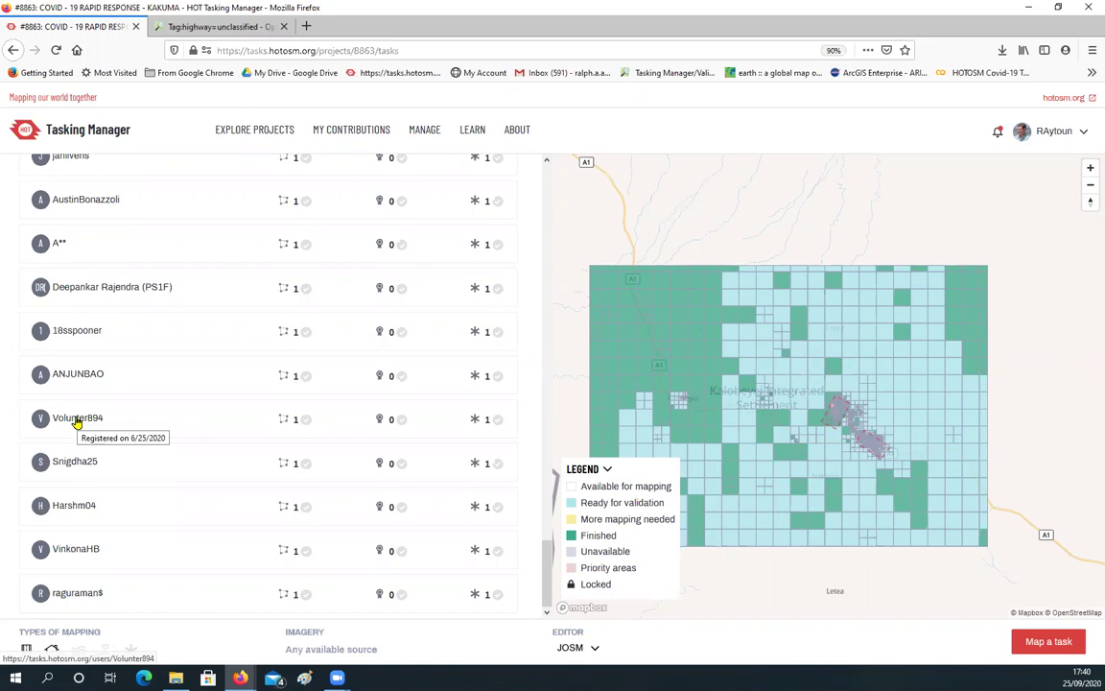
{"action": "mouse_move", "coordinate": [83, 378]}
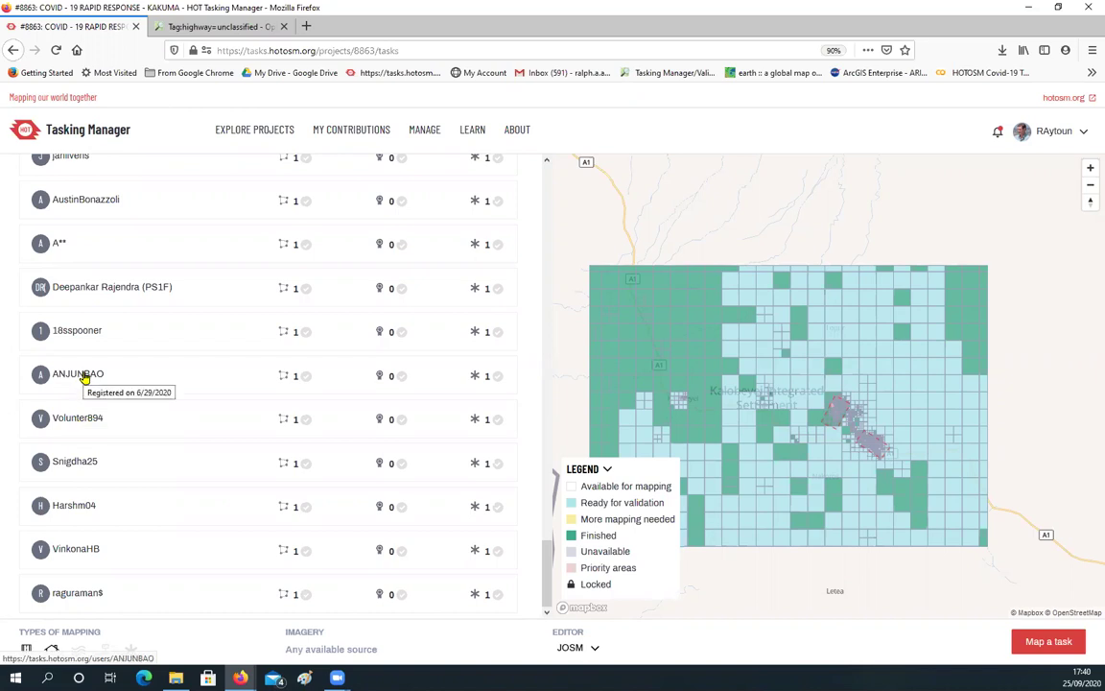
{"action": "mouse_move", "coordinate": [91, 333]}
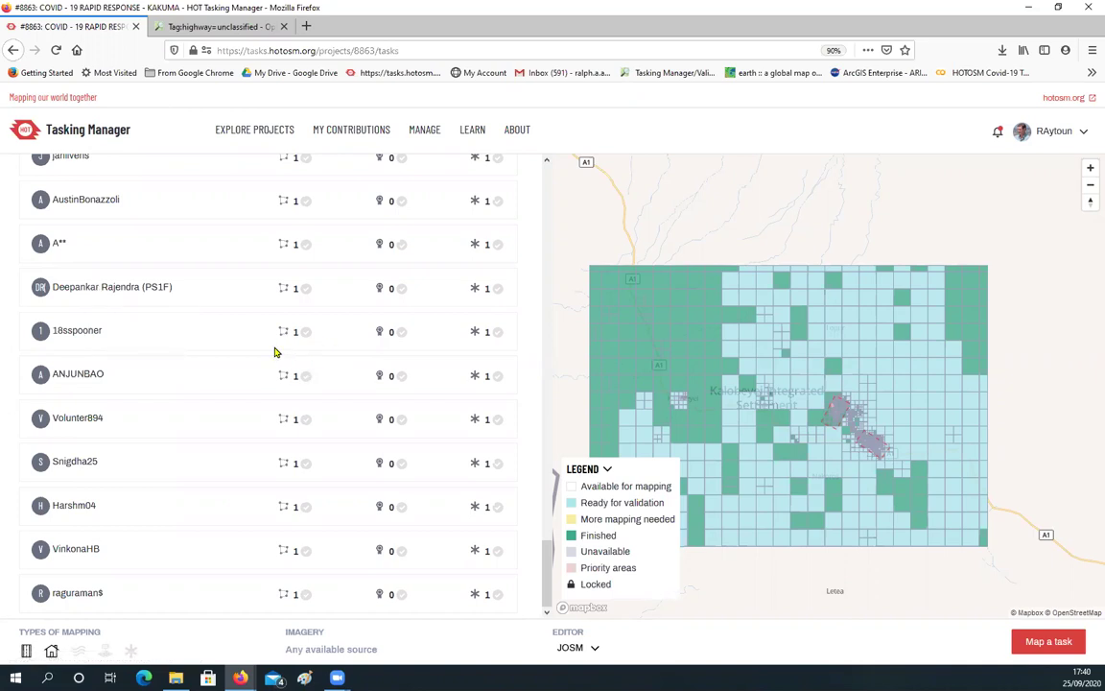
Return to the start of the beginner contributor list and view the available mapper level options without changing the filter
{"action": "scroll", "coordinate": [276, 351], "scroll_direction": "up", "scroll_amount": 3}
{"action": "scroll", "coordinate": [277, 351], "scroll_direction": "up", "scroll_amount": 4}
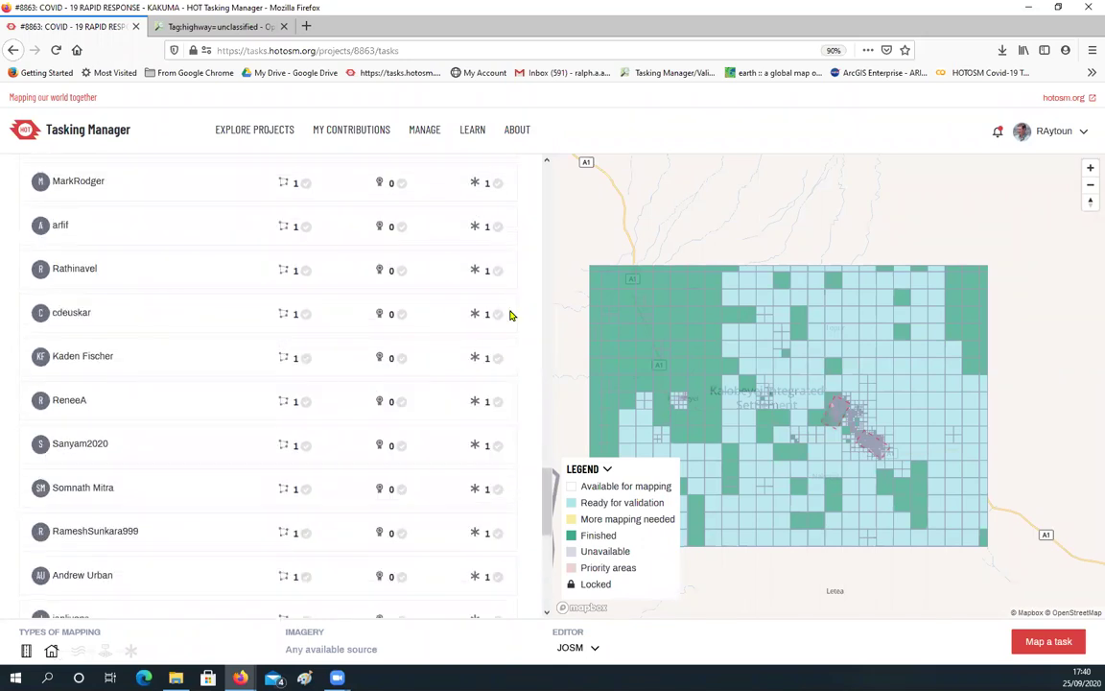
{"action": "left_click_drag", "start_coordinate": [543, 515], "coordinate": [542, 206]}
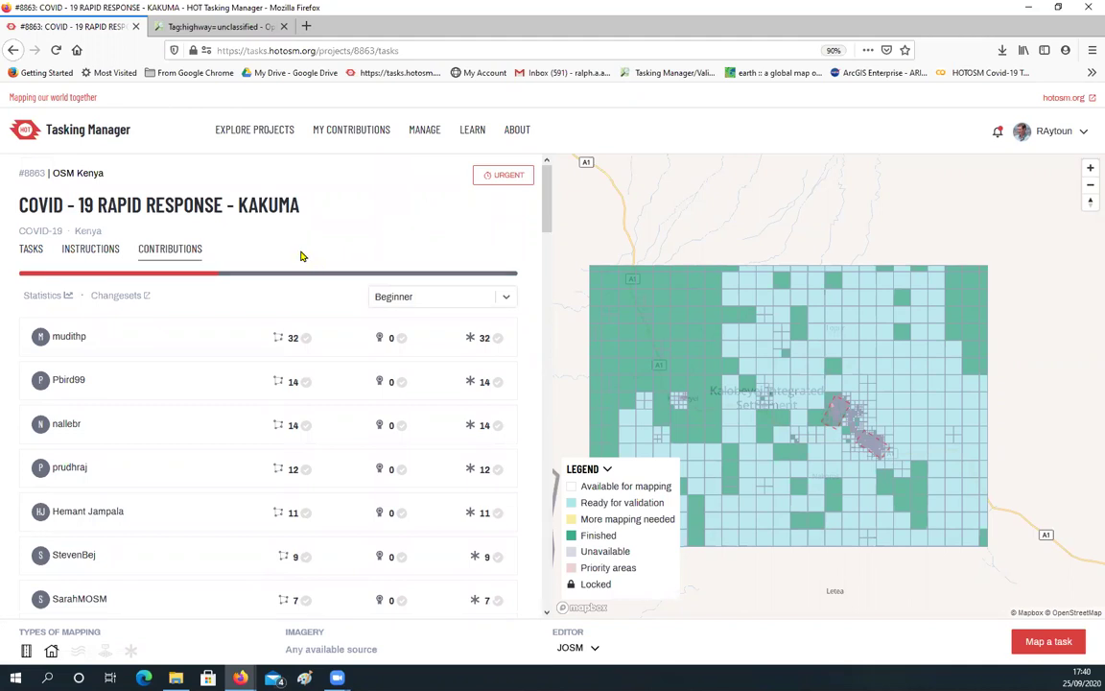
{"action": "left_click", "coordinate": [506, 297]}
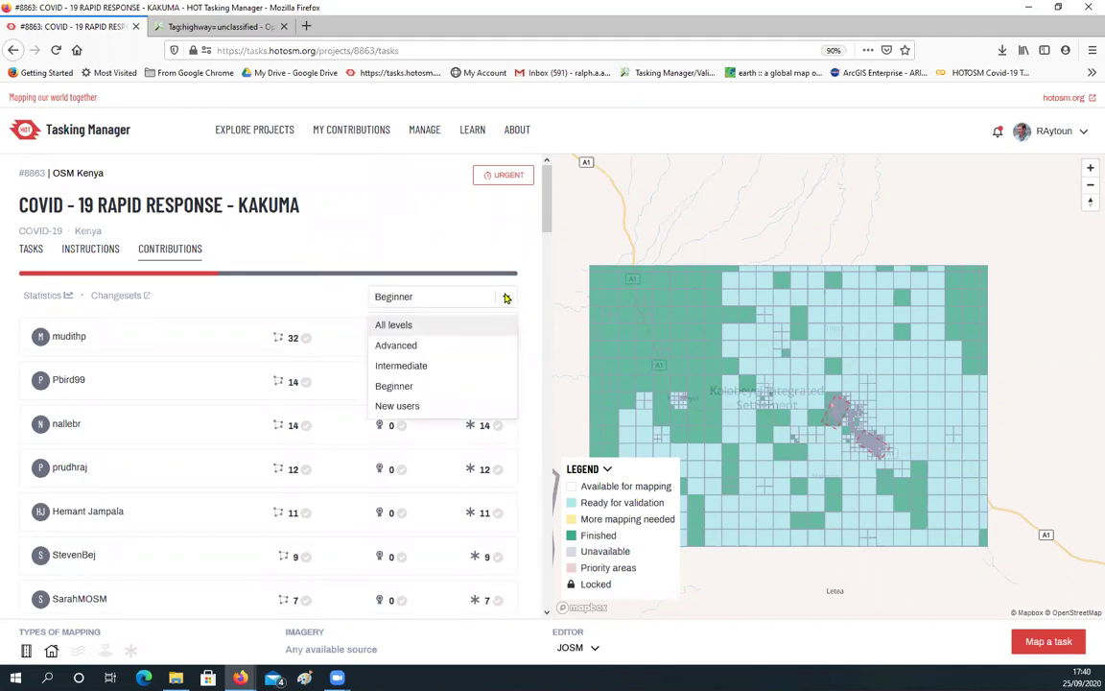
{"action": "left_click", "coordinate": [307, 223]}
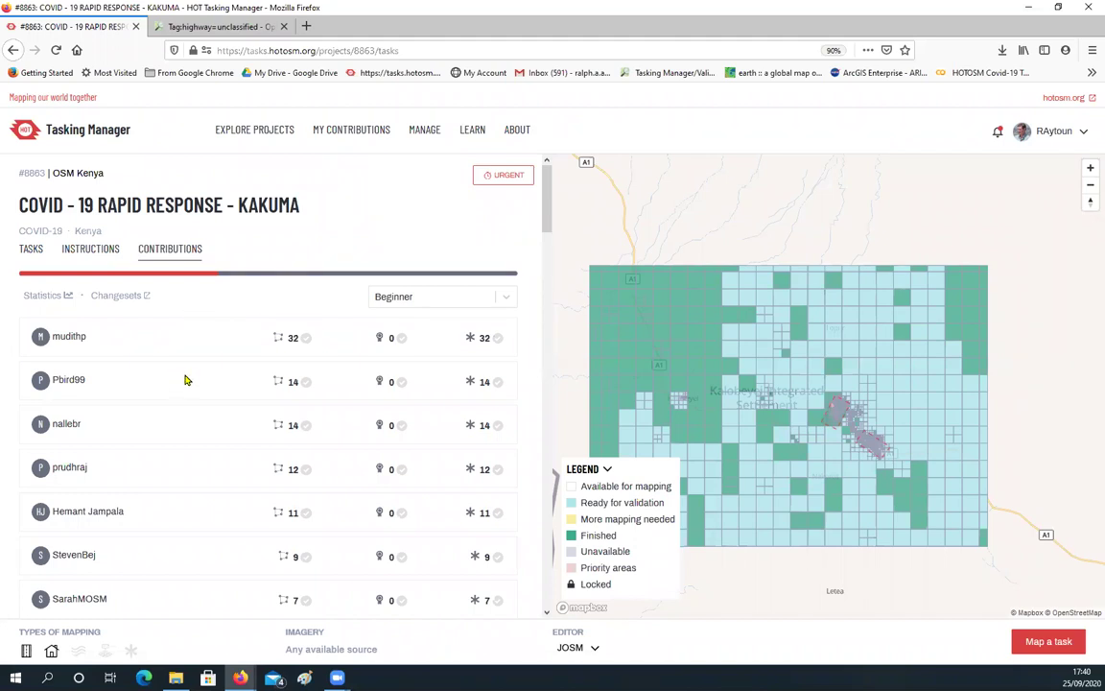
Show the project's task list and select Task #820
{"action": "left_click", "coordinate": [31, 251]}
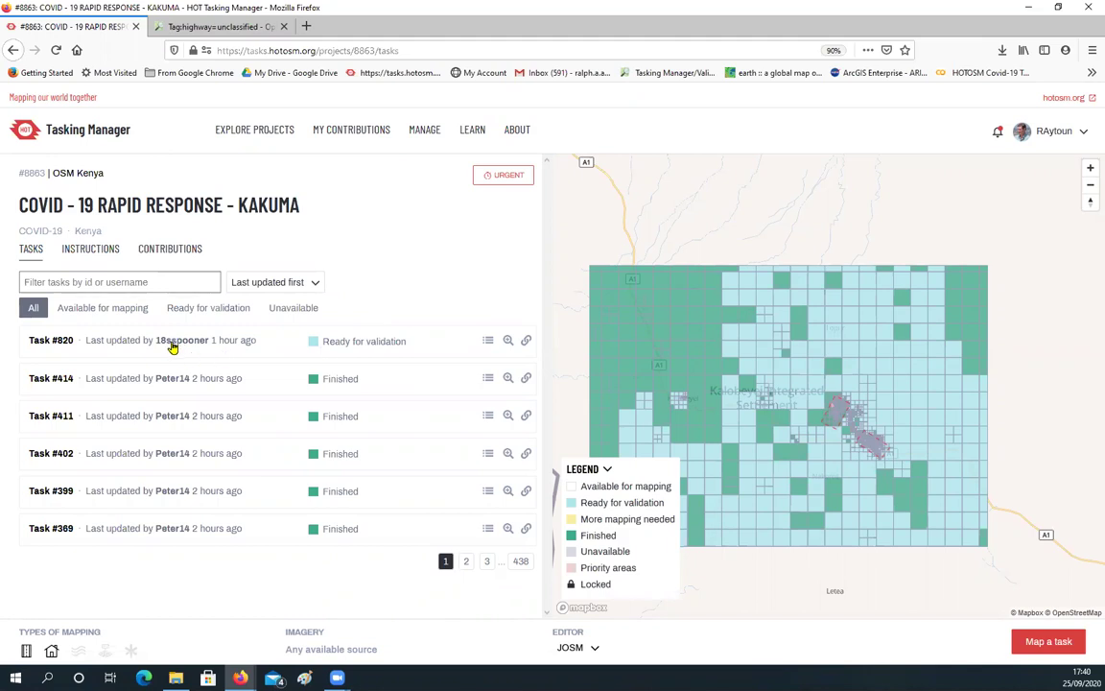
{"action": "mouse_move", "coordinate": [174, 342]}
{"action": "left_click", "coordinate": [178, 344]}
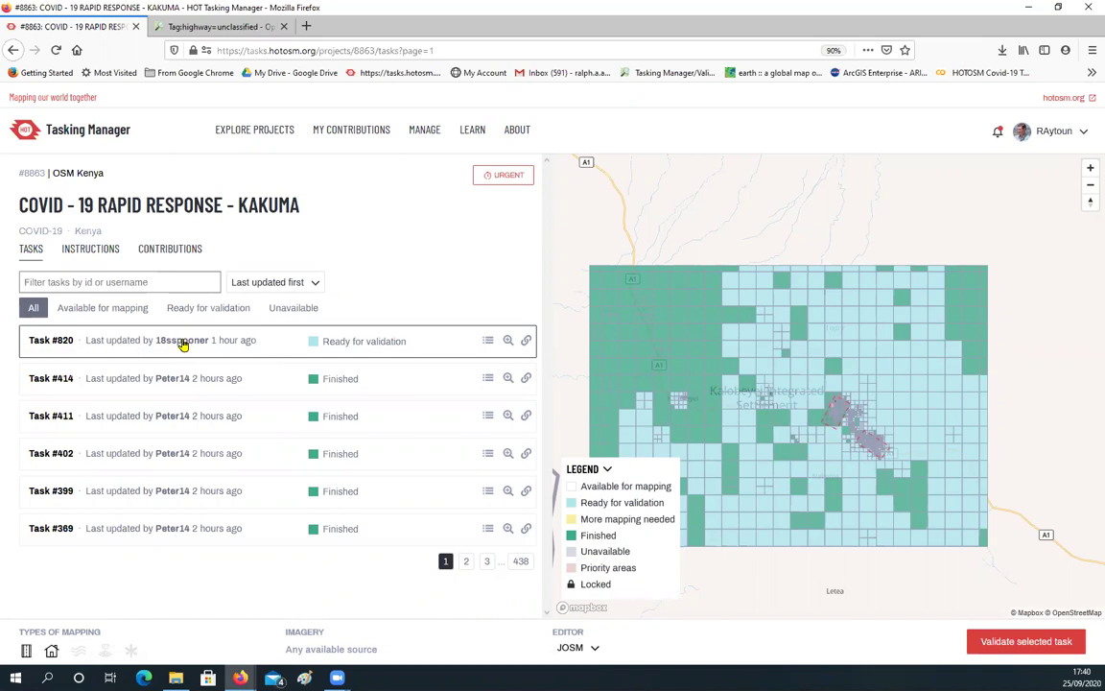
Collapse the map legend and locate the selected Task #820 within the priority area on the task map
{"action": "scroll", "coordinate": [732, 428], "scroll_direction": "up", "scroll_amount": 1}
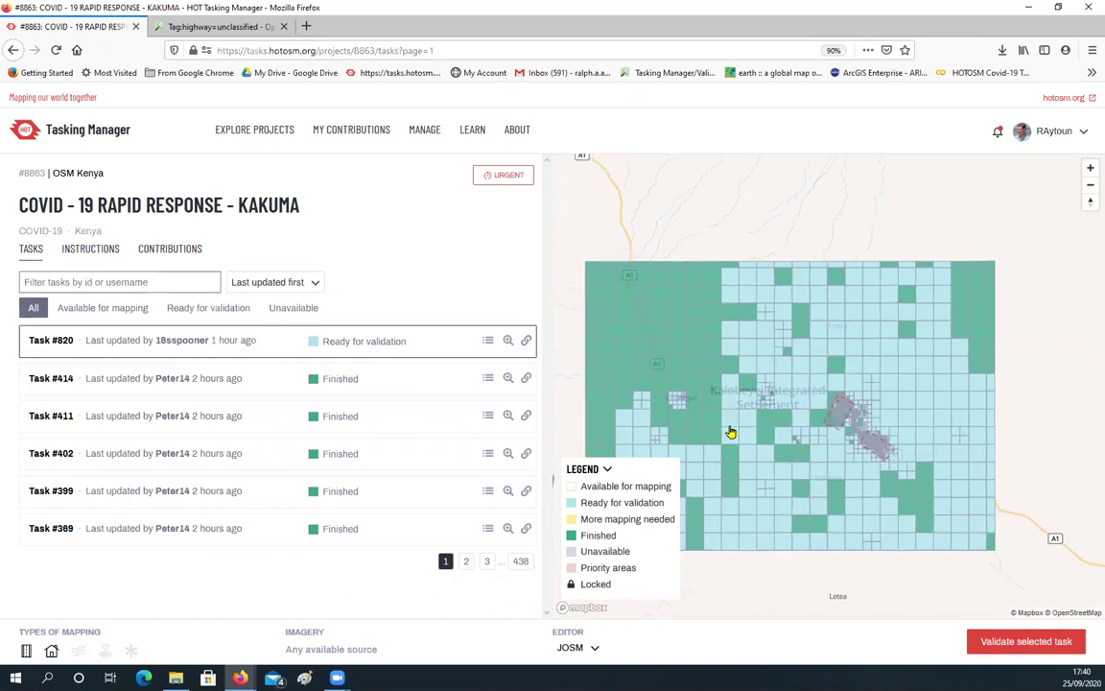
{"action": "left_click", "coordinate": [607, 470]}
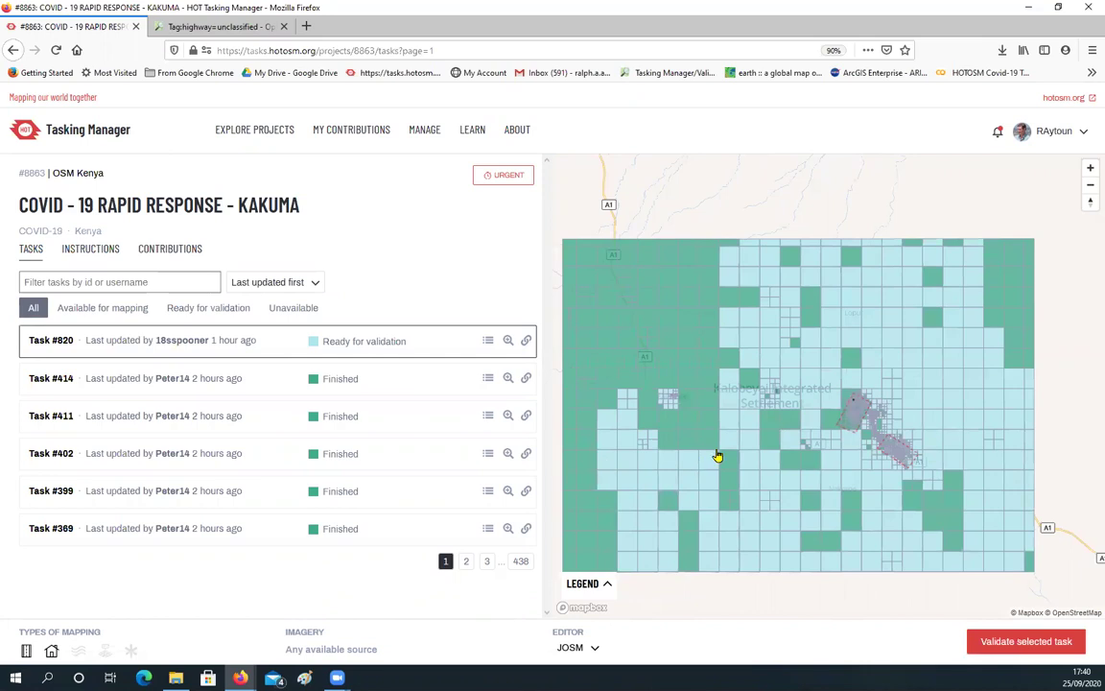
{"action": "scroll", "coordinate": [722, 463], "scroll_direction": "up", "scroll_amount": 1}
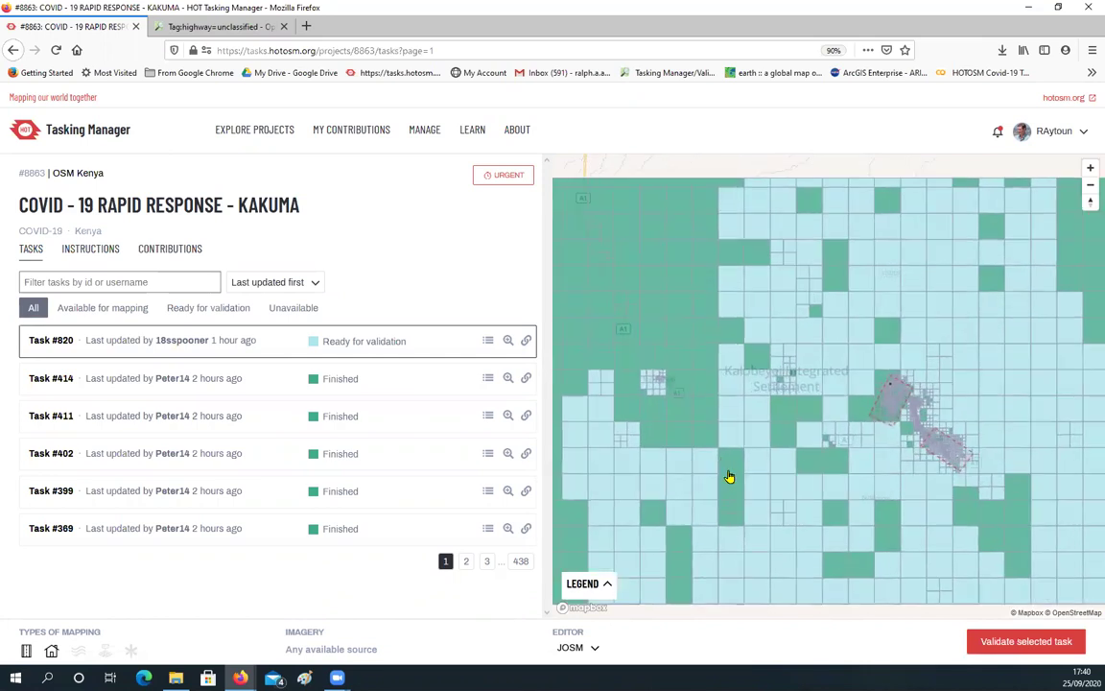
{"action": "left_click_drag", "start_coordinate": [718, 432], "coordinate": [706, 380]}
{"action": "scroll", "coordinate": [895, 329], "scroll_direction": "up", "scroll_amount": 3}
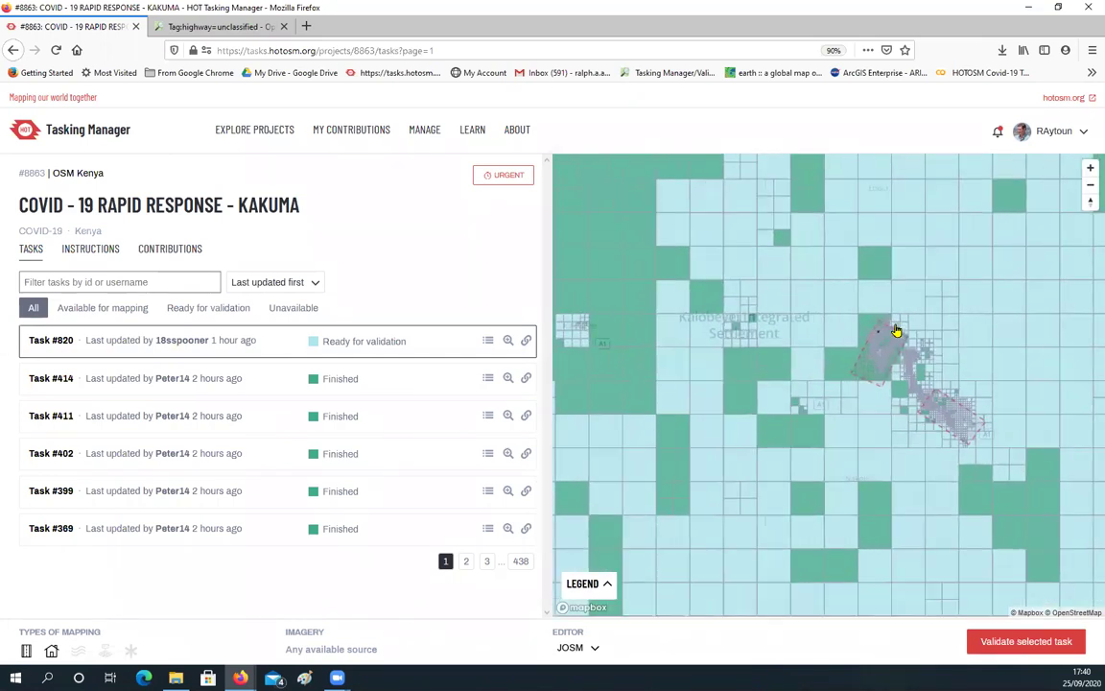
{"action": "scroll", "coordinate": [895, 329], "scroll_direction": "up", "scroll_amount": 3}
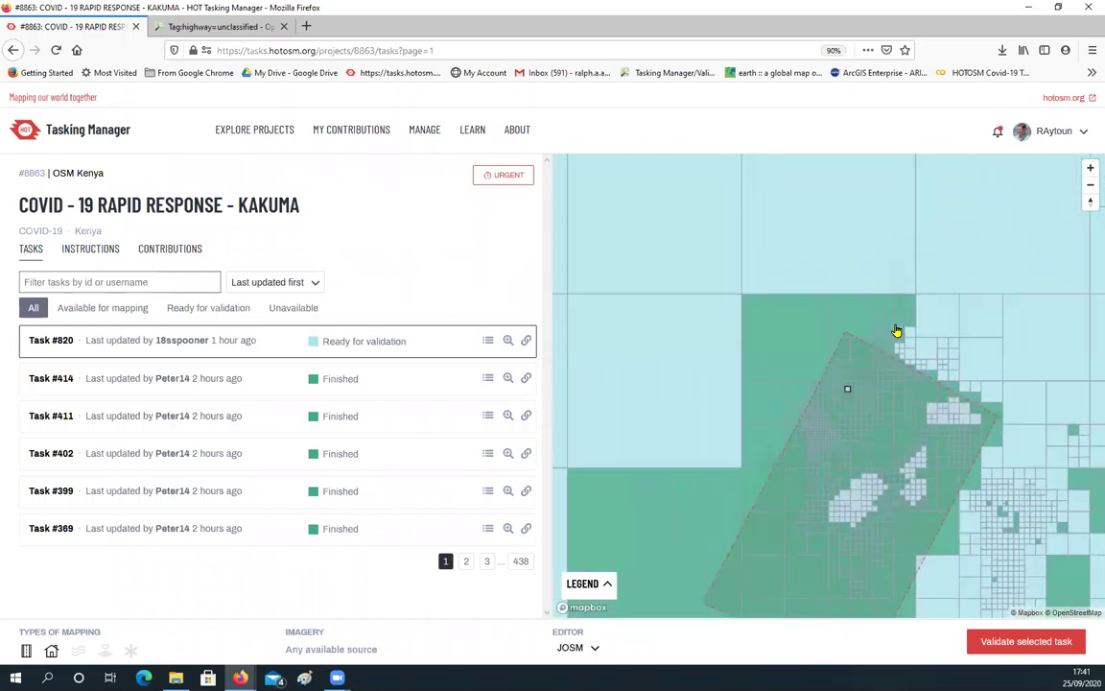
{"action": "left_click_drag", "start_coordinate": [839, 414], "coordinate": [816, 382]}
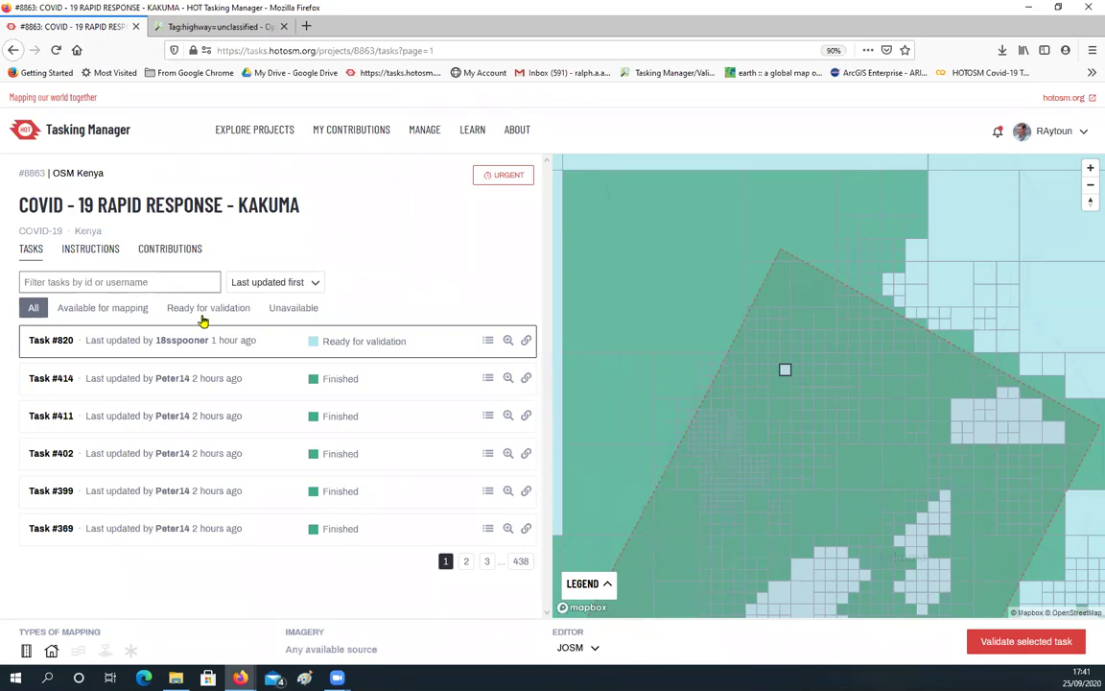
List the tasks that are Available for mapping and switch the filter to Ready for validation
{"action": "left_click", "coordinate": [99, 309]}
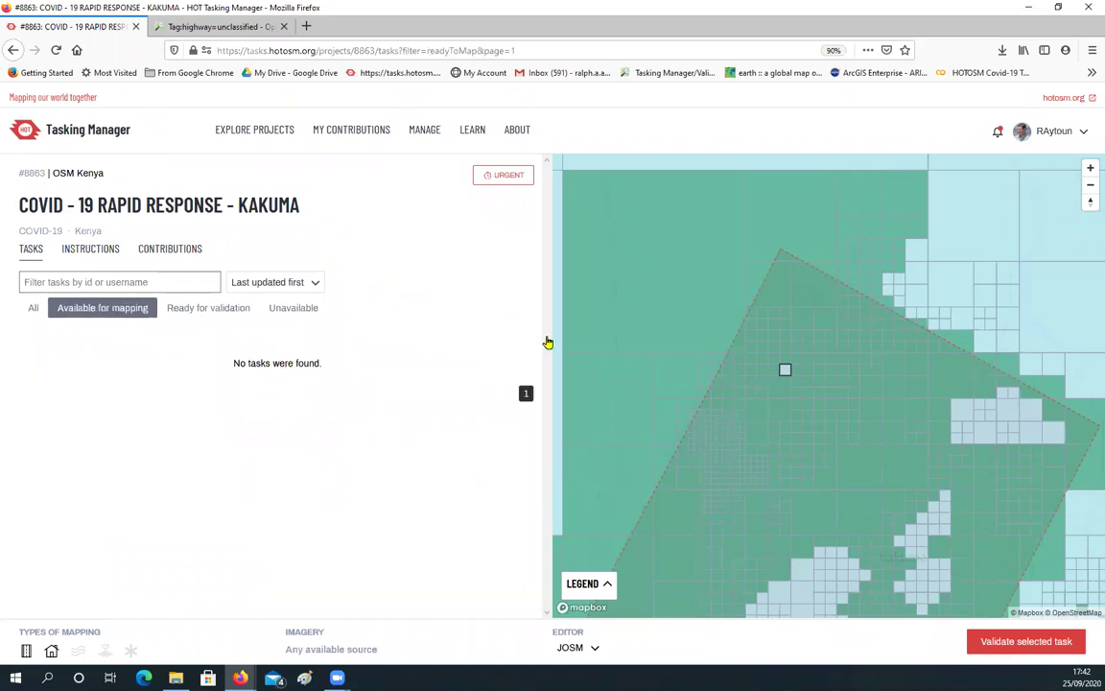
{"action": "left_click", "coordinate": [209, 313]}
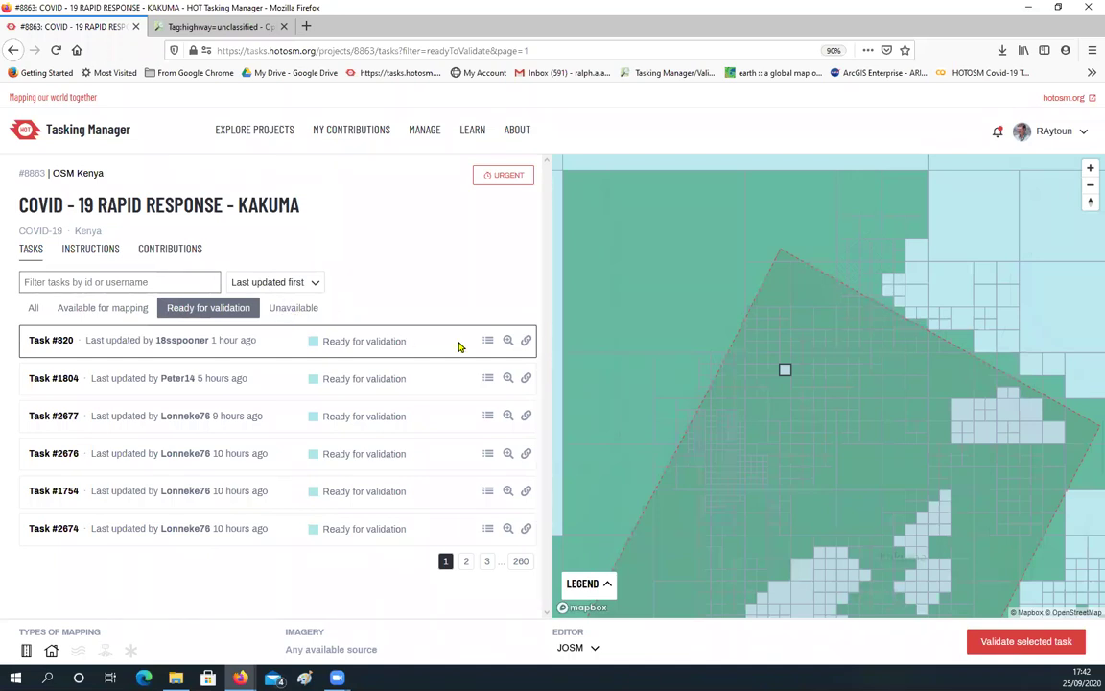
Zoom the map to Task #820 and view the editor choices offered for validation, keeping JOSM
{"action": "left_click", "coordinate": [508, 342]}
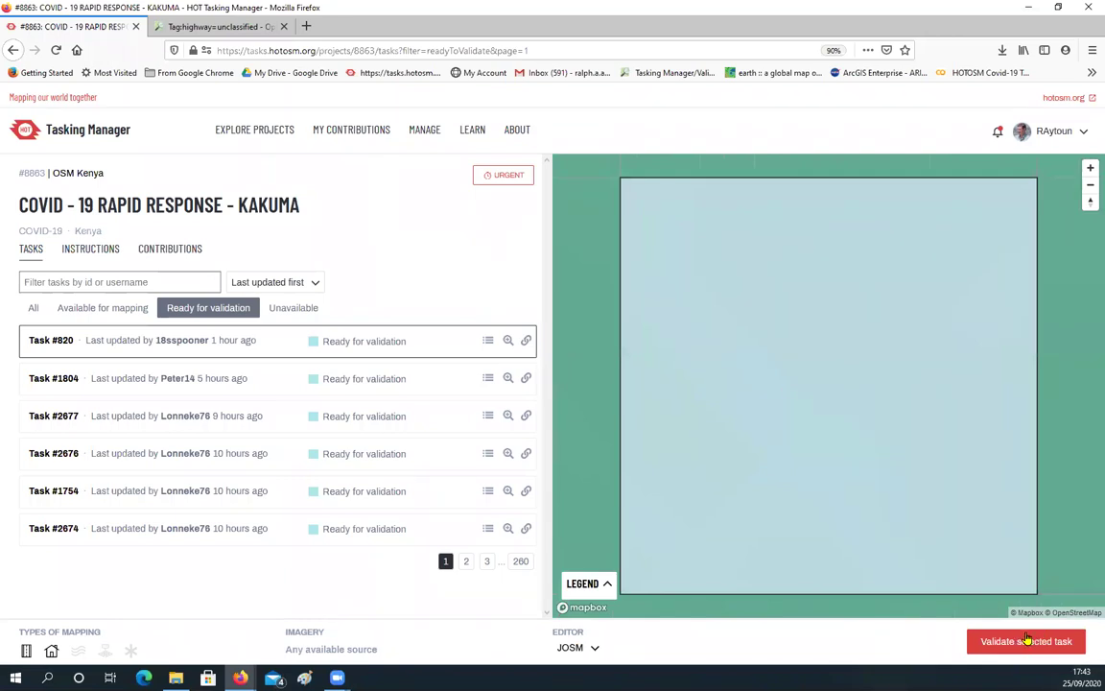
{"action": "left_click", "coordinate": [595, 652]}
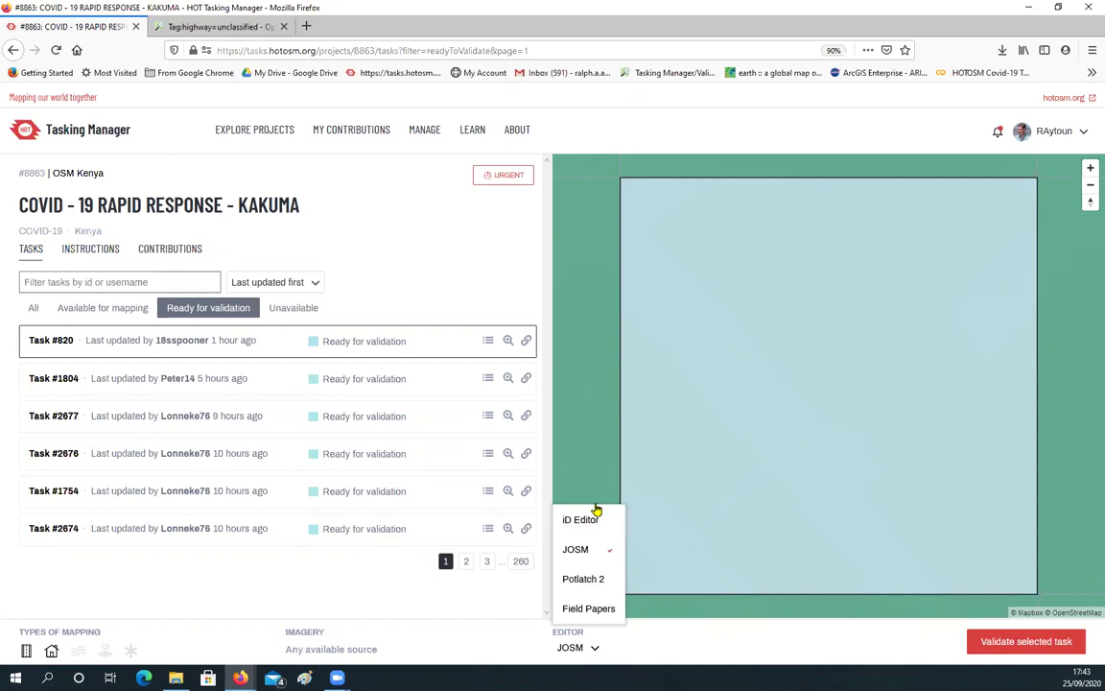
{"action": "left_click", "coordinate": [571, 464]}
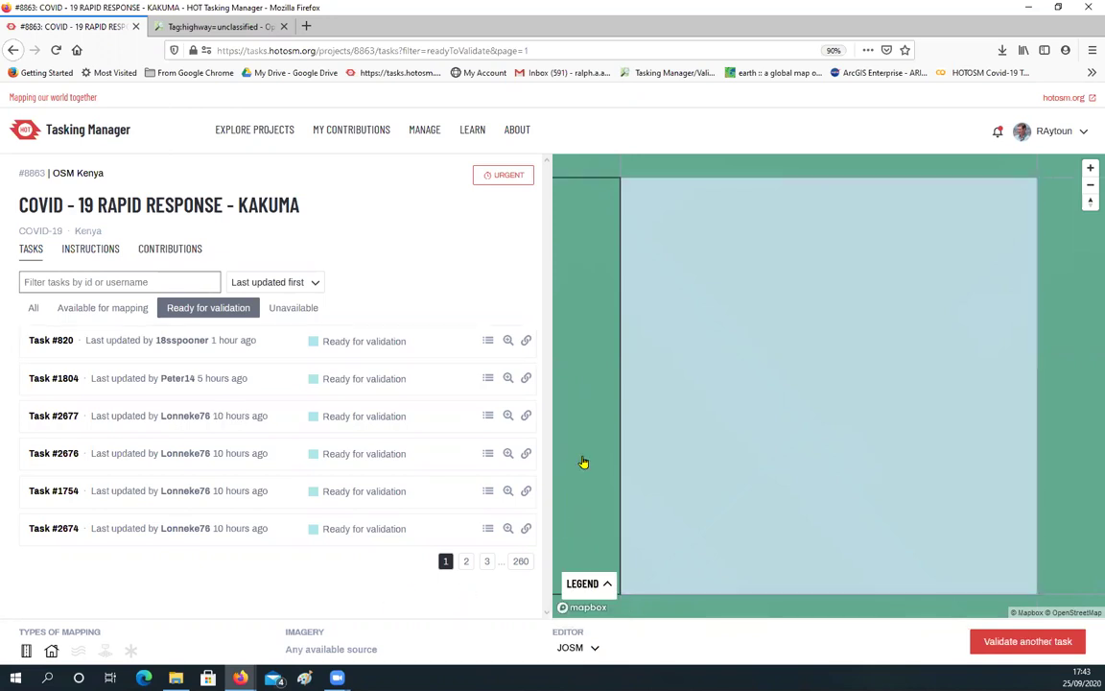
Select the finished task adjacent to Task #820 on the map and examine it among its neighbours
{"action": "scroll", "coordinate": [671, 464], "scroll_direction": "down", "scroll_amount": 3}
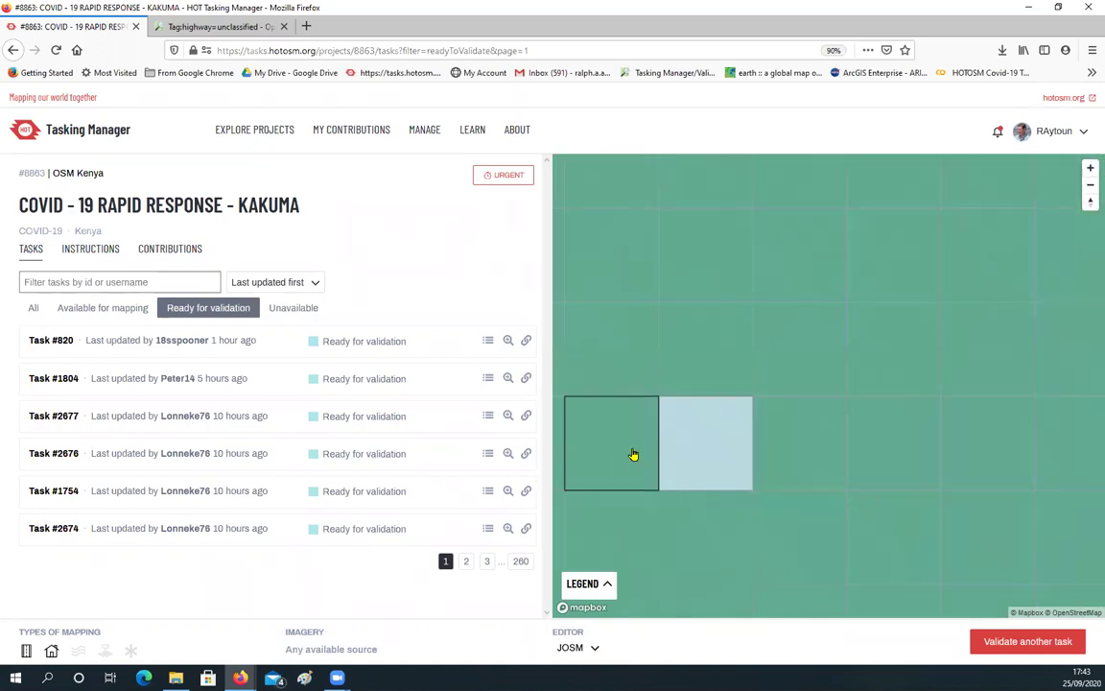
{"action": "left_click_drag", "start_coordinate": [633, 454], "coordinate": [680, 453]}
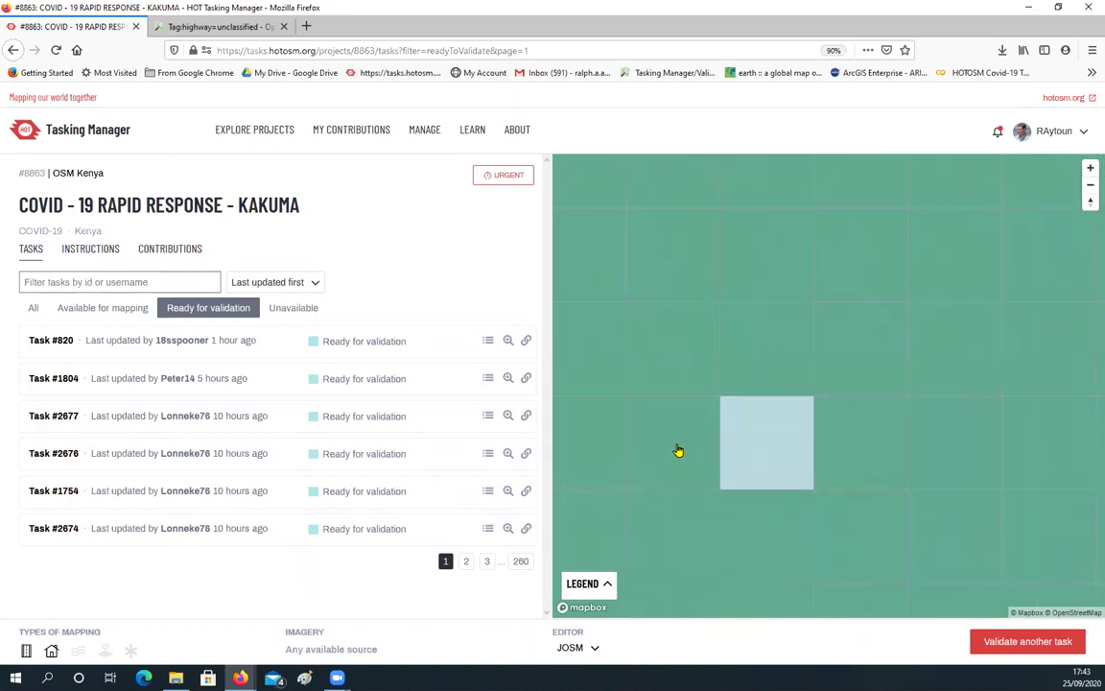
{"action": "scroll", "coordinate": [678, 450], "scroll_direction": "down", "scroll_amount": 2}
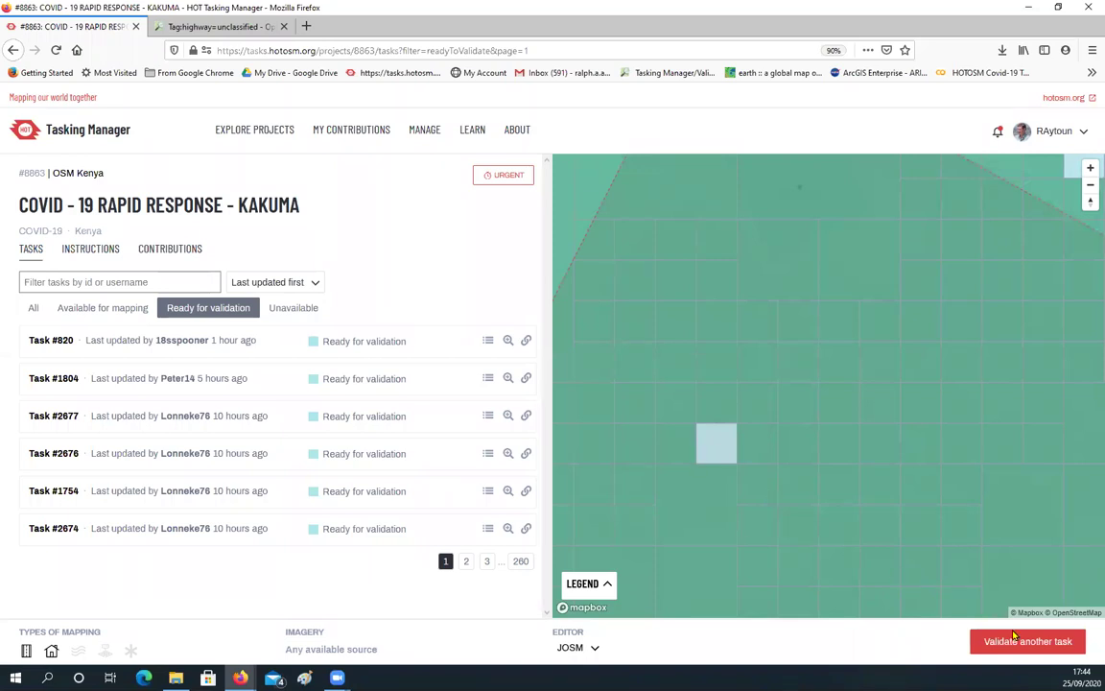
{"action": "left_click", "coordinate": [673, 445]}
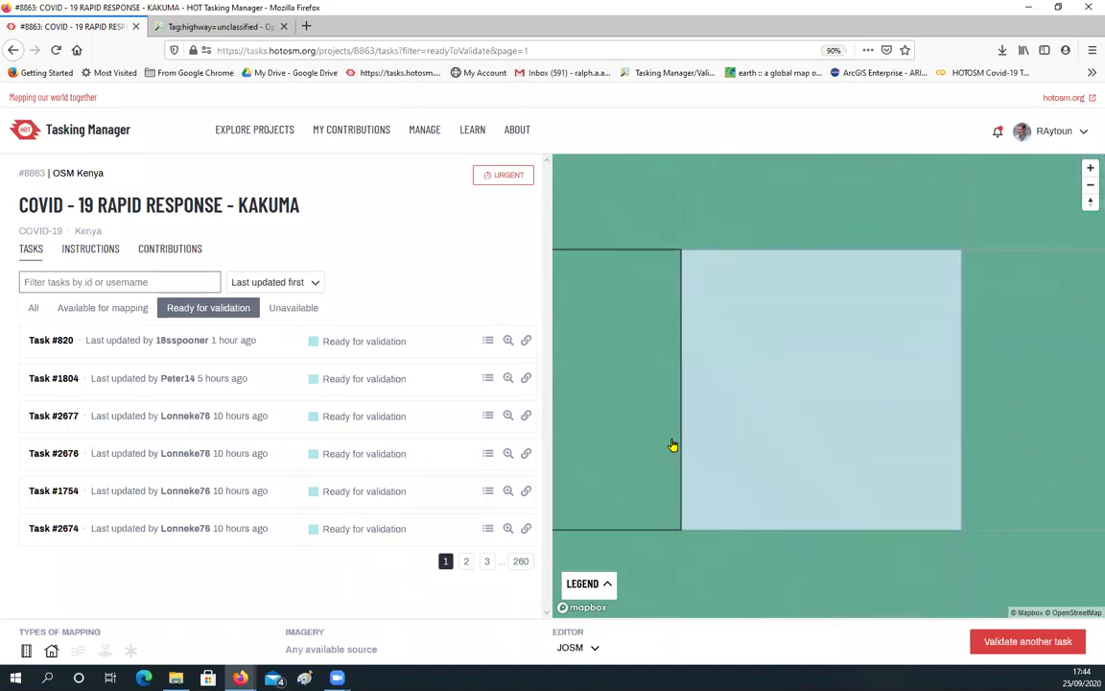
{"action": "left_click_drag", "start_coordinate": [594, 414], "coordinate": [912, 422]}
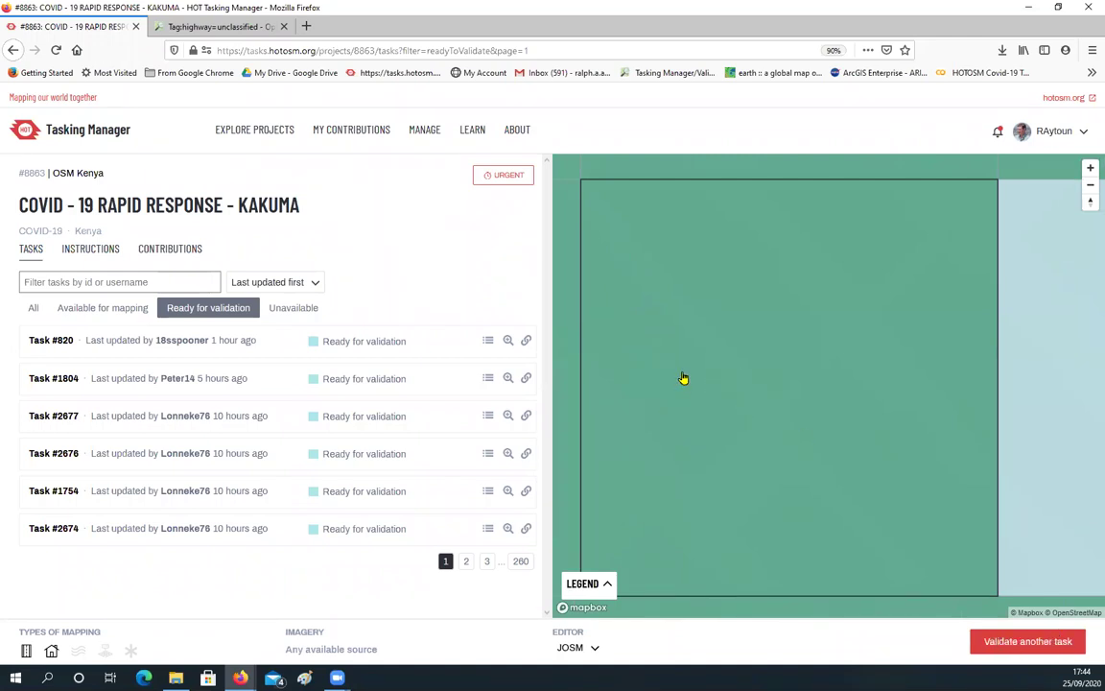
Open the activity history of Task #820, view its task data options and close the history
{"action": "left_click", "coordinate": [489, 342]}
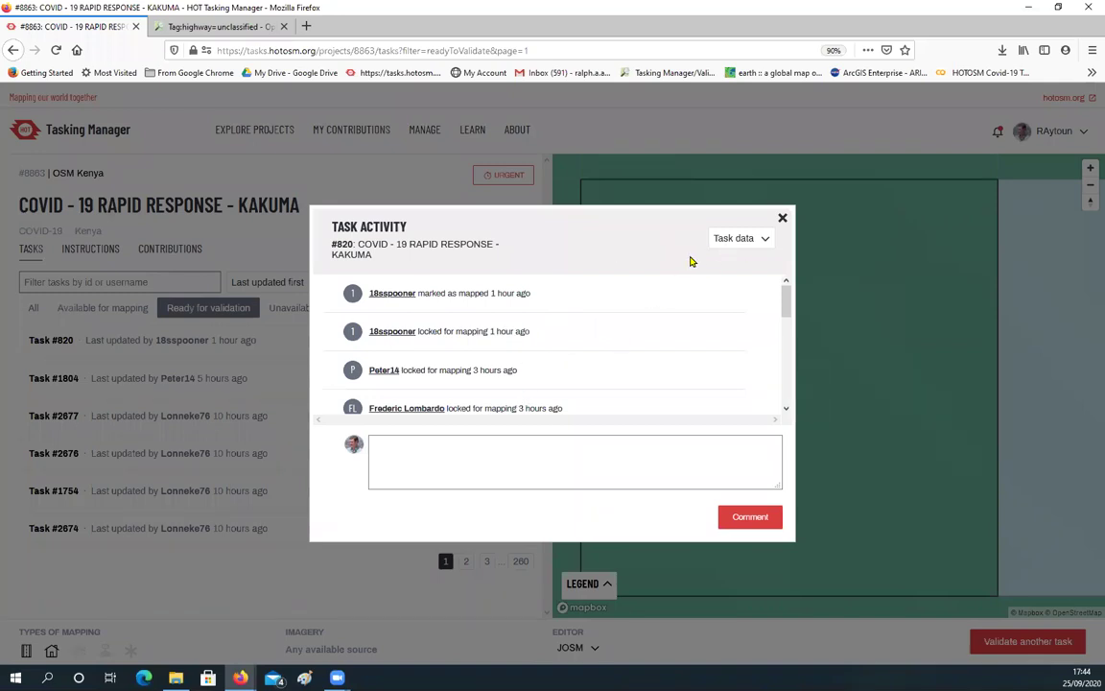
{"action": "left_click", "coordinate": [764, 239]}
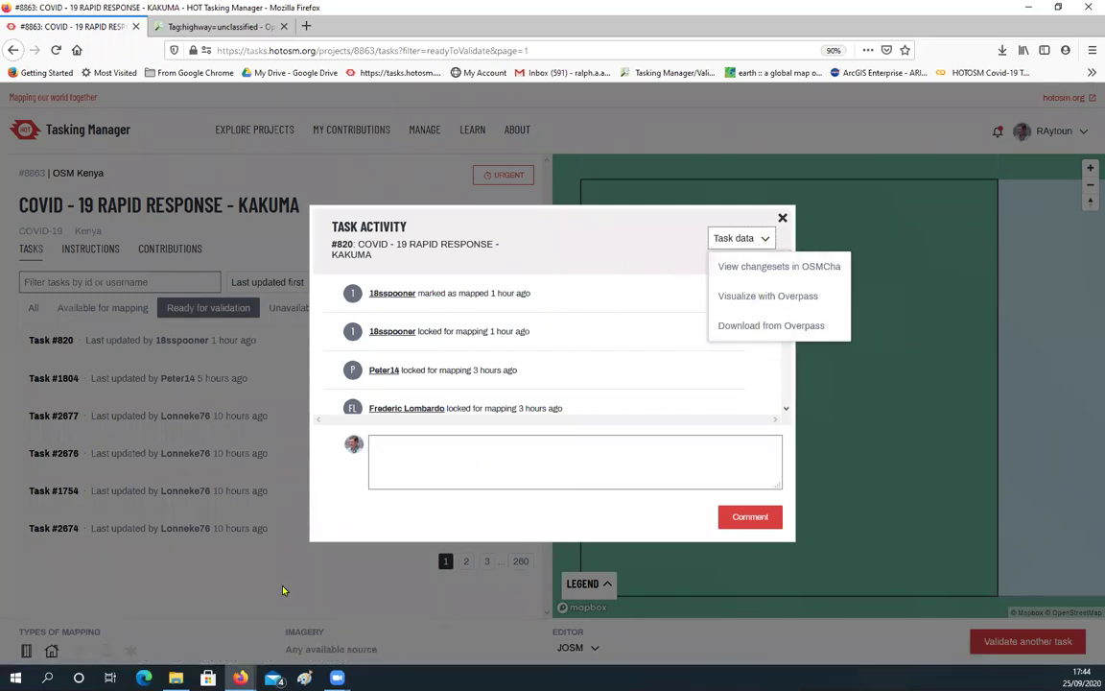
{"action": "key", "text": "Escape"}
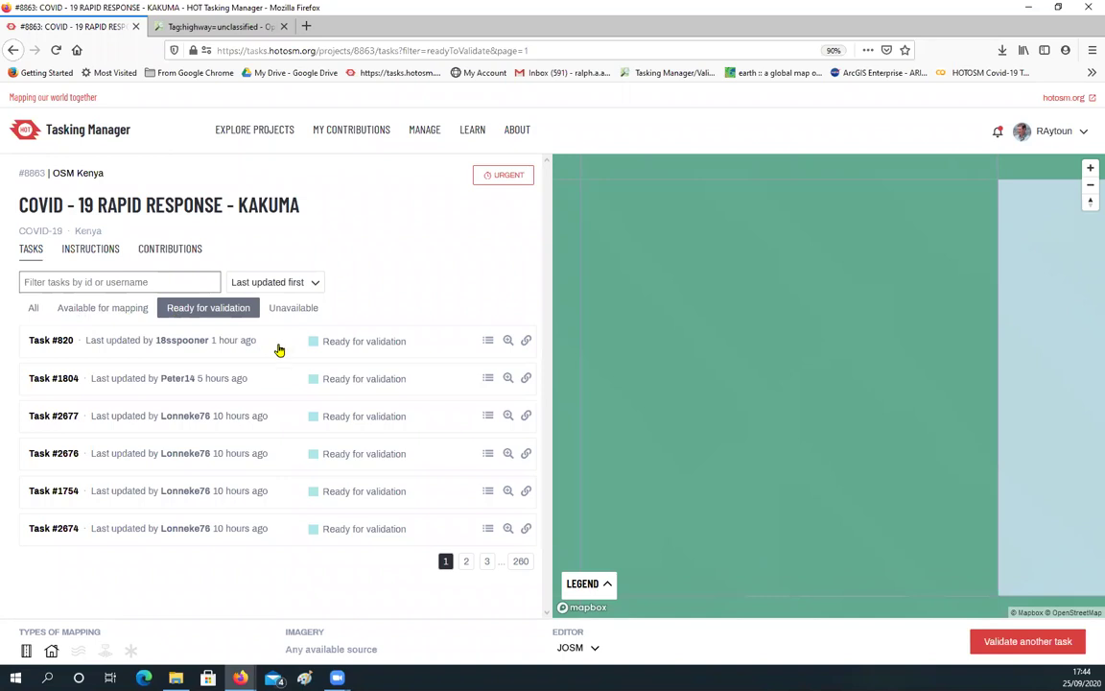
View the task sorting options and sort the task list by Last updated first
{"action": "left_click", "coordinate": [286, 285]}
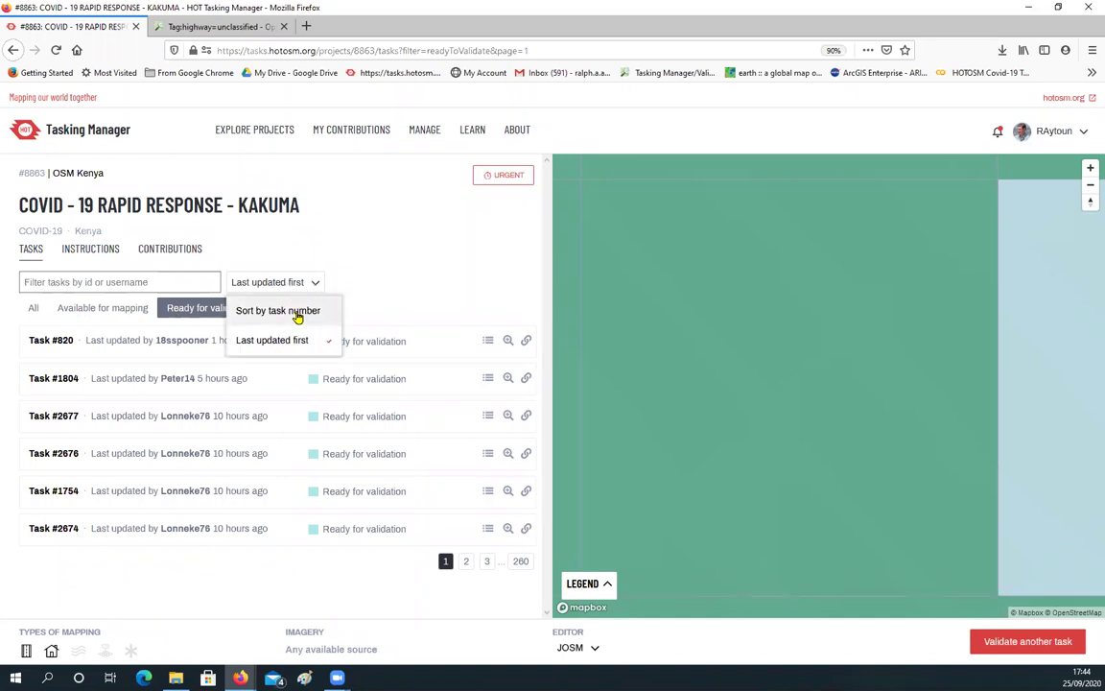
{"action": "left_click", "coordinate": [288, 342]}
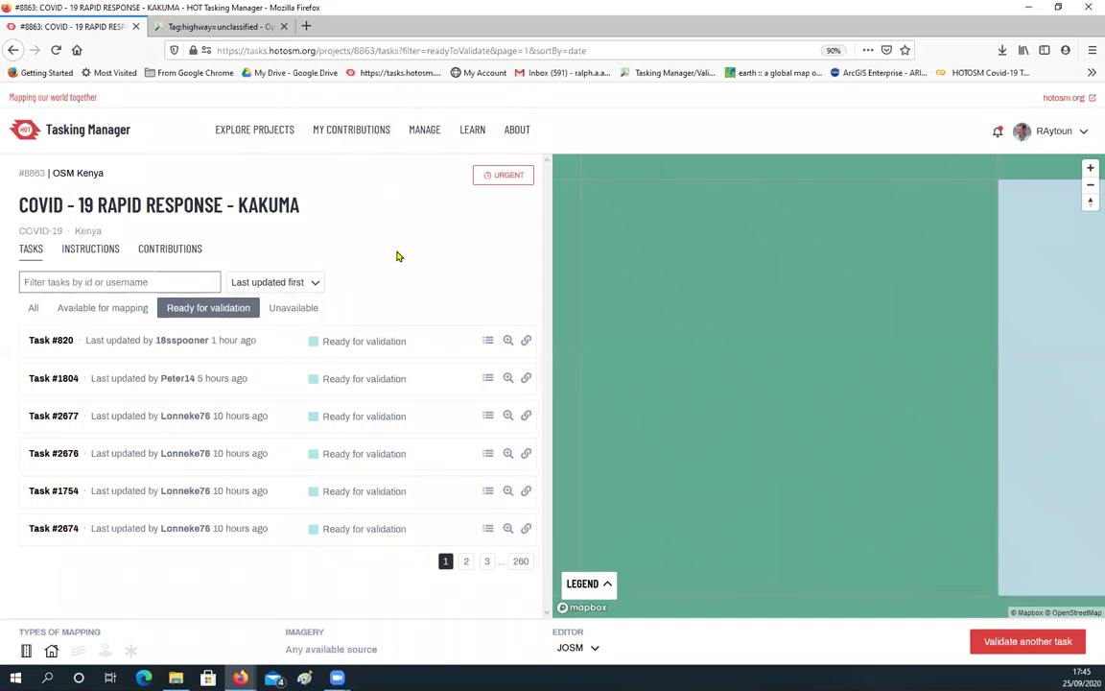
Filter the task list to Unavailable and show the project's contributions for all levels
{"action": "left_click", "coordinate": [298, 311]}
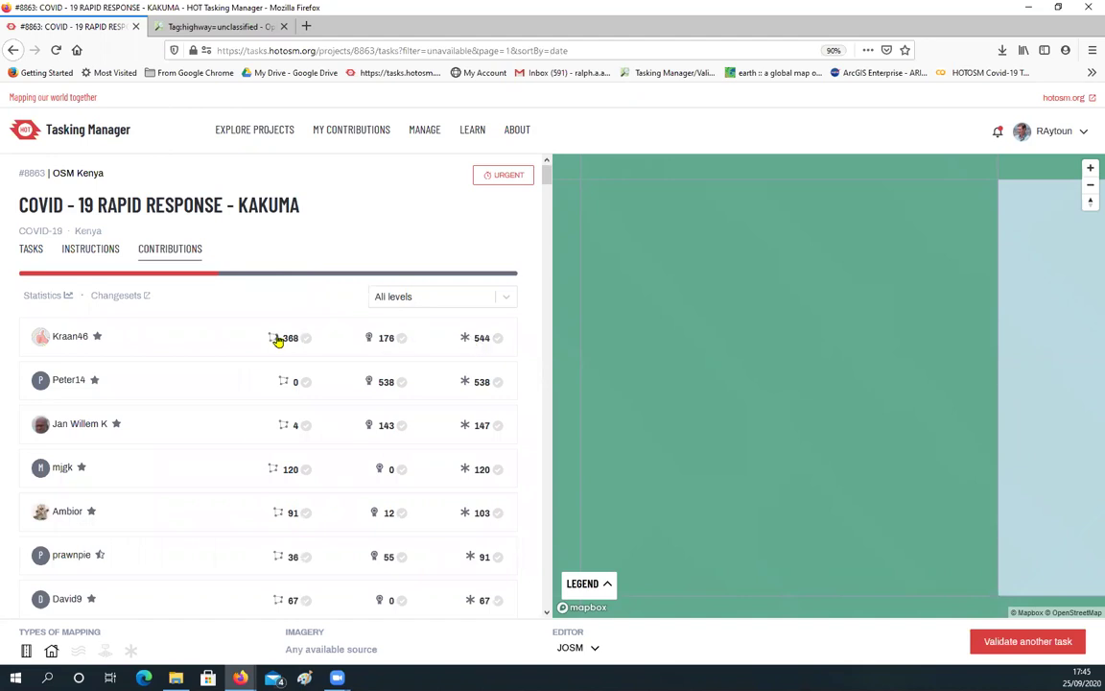
{"action": "scroll", "coordinate": [788, 372], "scroll_direction": "down", "scroll_amount": 3}
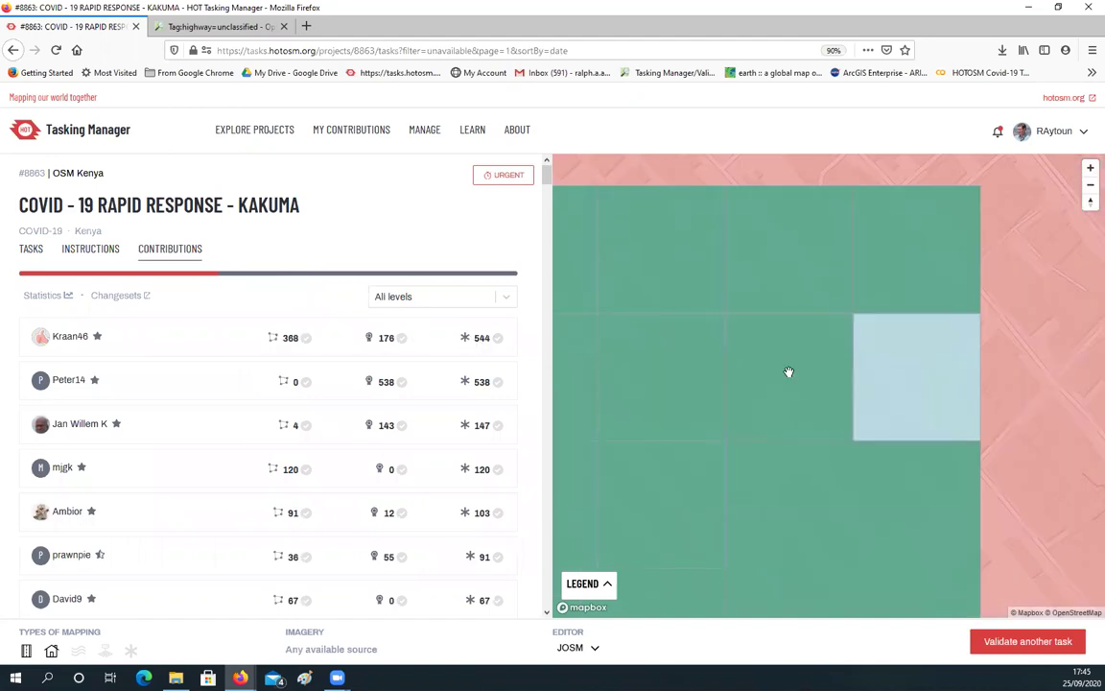
Examine both Kakuma project areas on the map, and highlight and clear all tasks of the first listed contributor
{"action": "scroll", "coordinate": [788, 372], "scroll_direction": "down", "scroll_amount": 2}
{"action": "scroll", "coordinate": [788, 372], "scroll_direction": "down", "scroll_amount": 4}
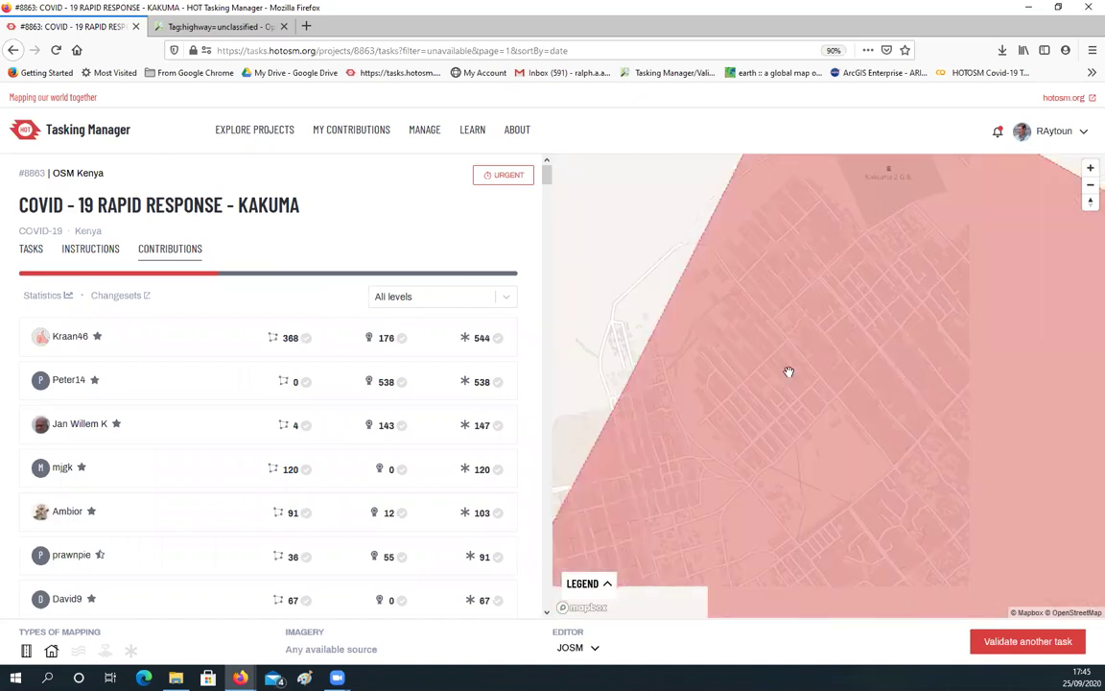
{"action": "scroll", "coordinate": [788, 372], "scroll_direction": "down", "scroll_amount": 2}
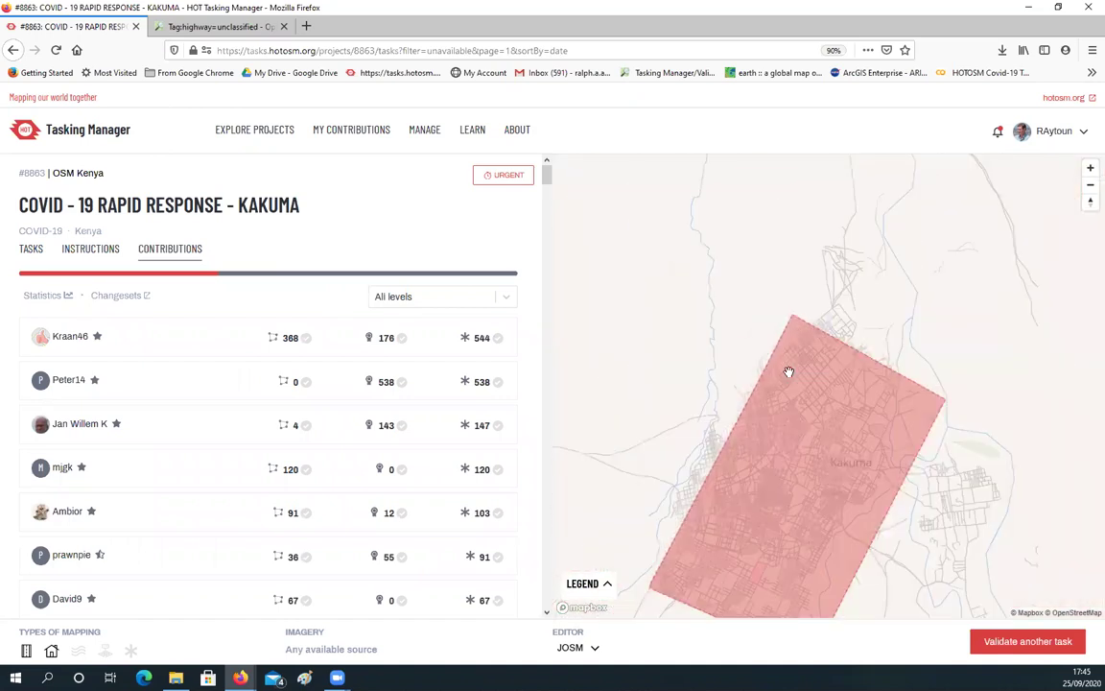
{"action": "scroll", "coordinate": [797, 334], "scroll_direction": "down", "scroll_amount": 2}
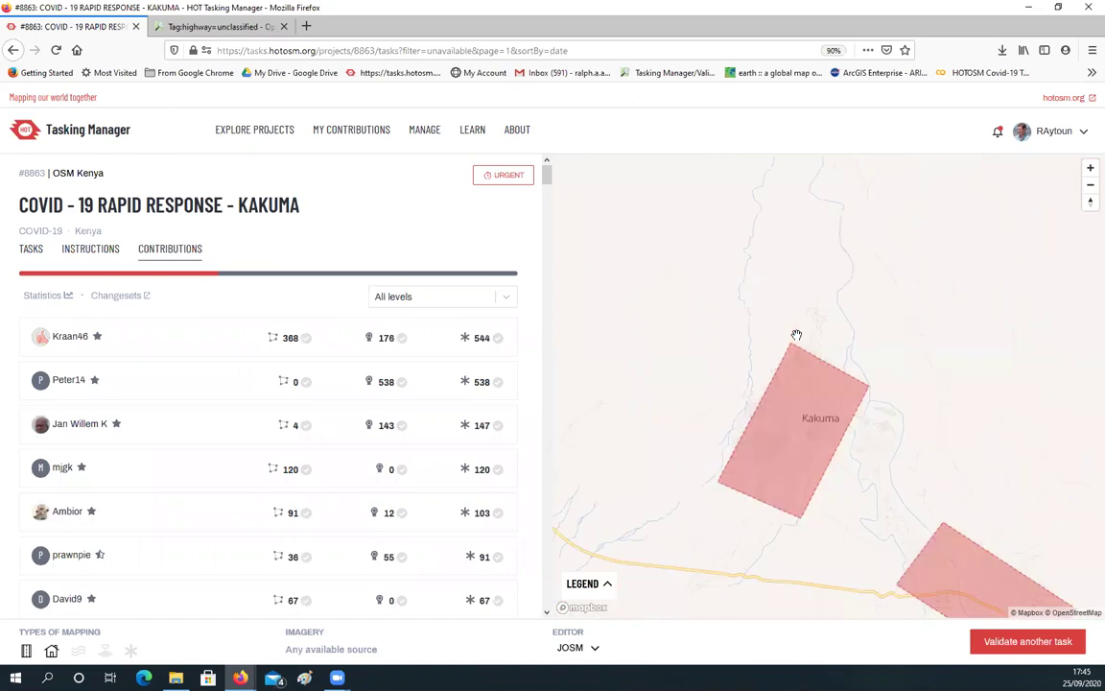
{"action": "scroll", "coordinate": [924, 508], "scroll_direction": "down", "scroll_amount": 1}
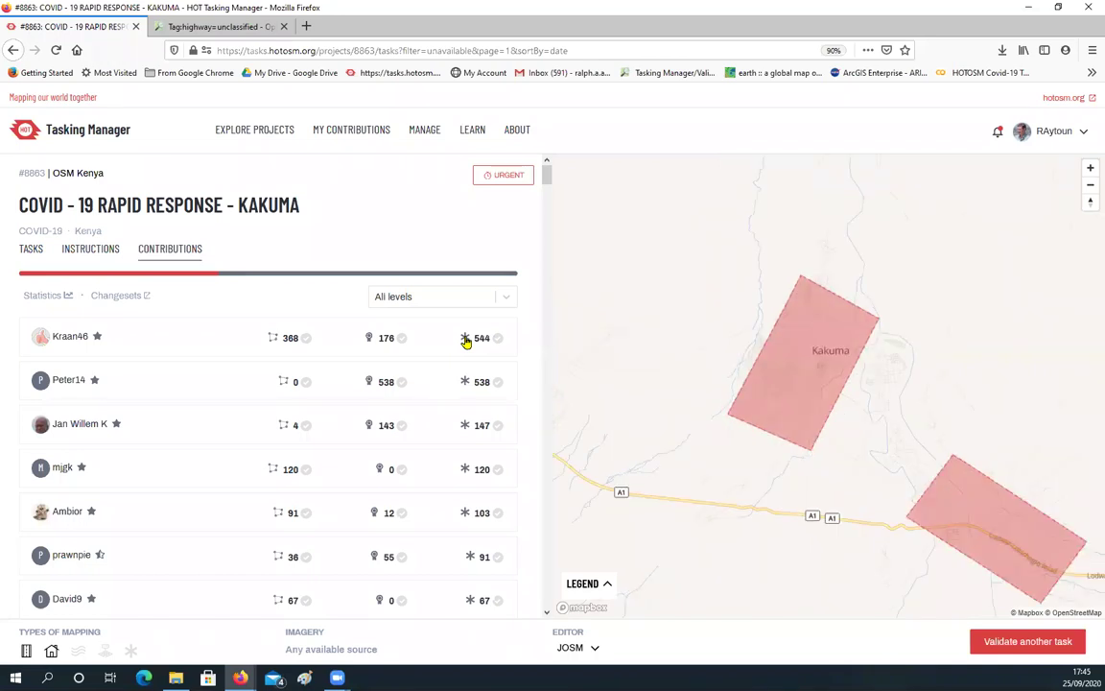
{"action": "left_click", "coordinate": [461, 341]}
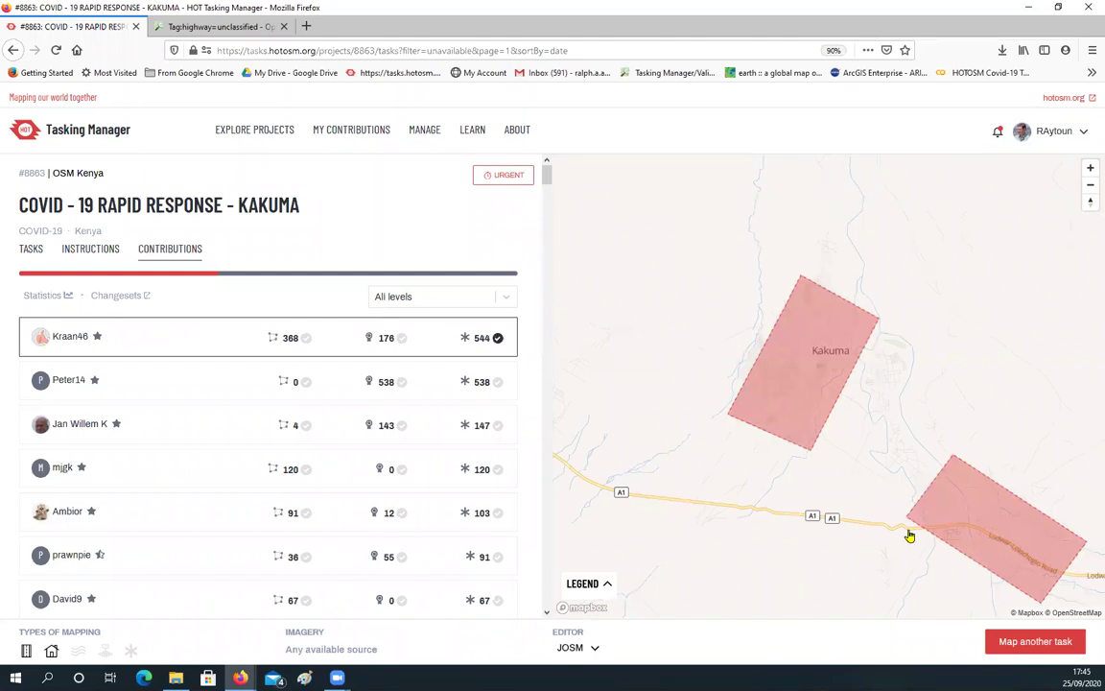
{"action": "left_click", "coordinate": [926, 575]}
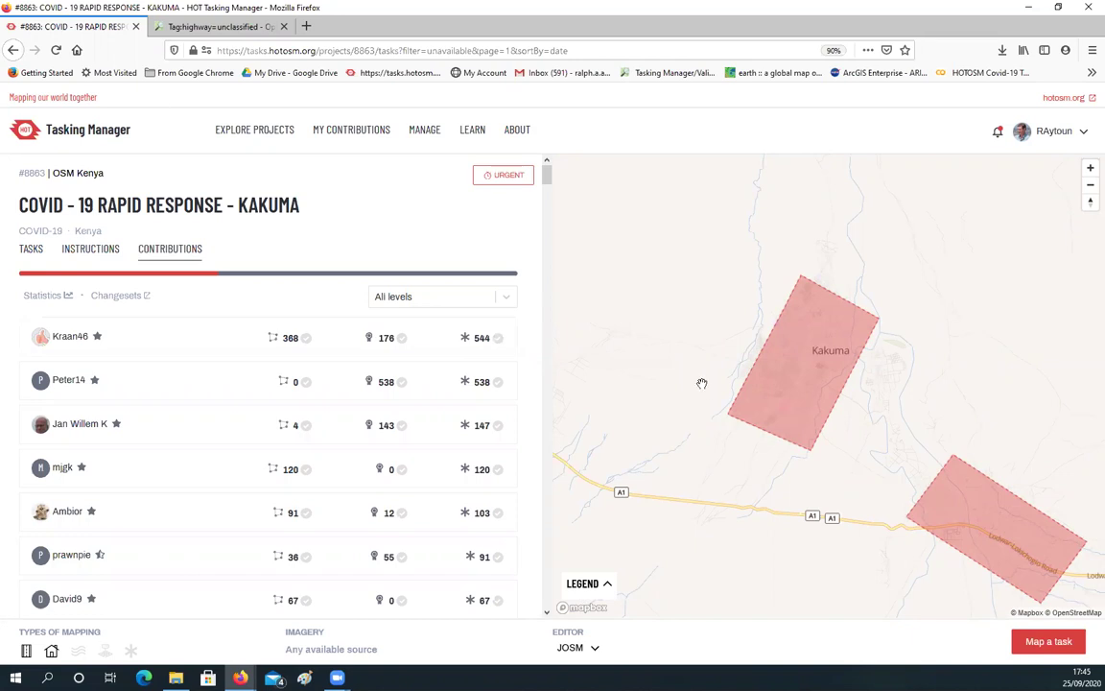
Look through the Kakuma contributor list and dismiss the JOSM connection message
{"action": "scroll", "coordinate": [700, 382], "scroll_direction": "down", "scroll_amount": 2}
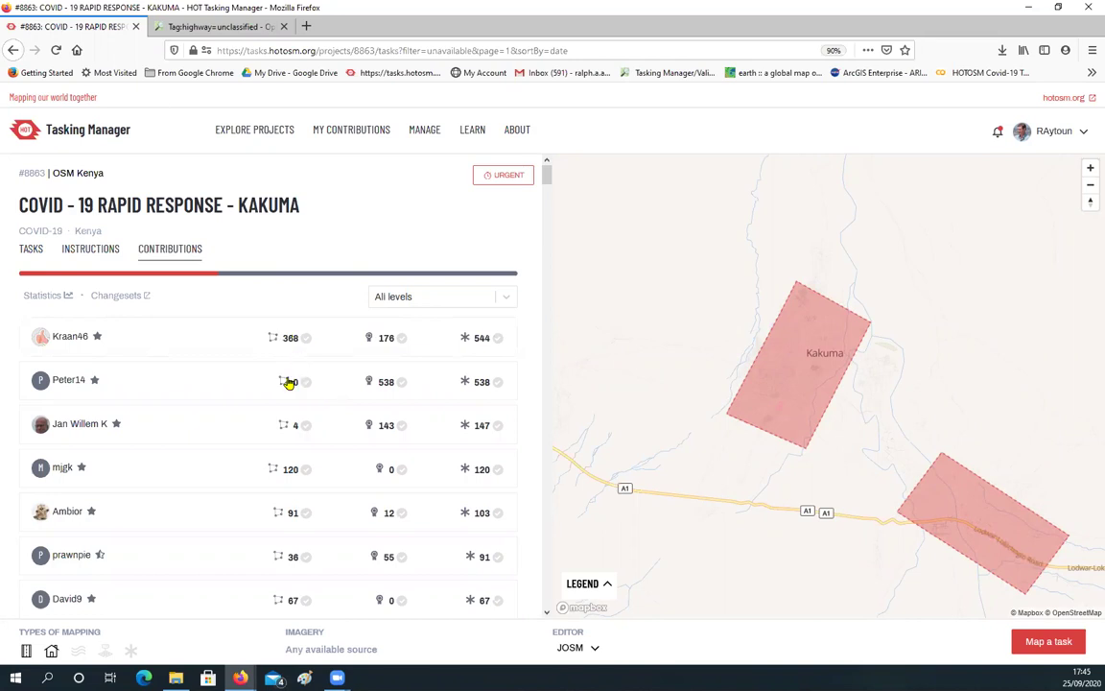
{"action": "scroll", "coordinate": [268, 425], "scroll_direction": "down", "scroll_amount": 5}
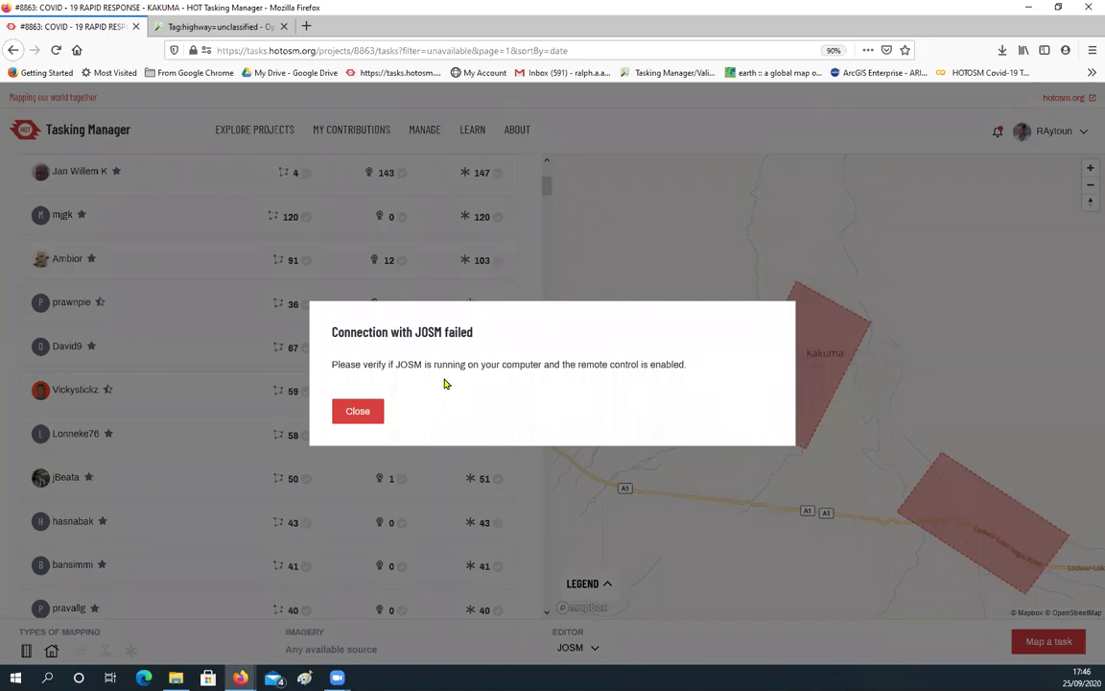
{"action": "left_click", "coordinate": [356, 410]}
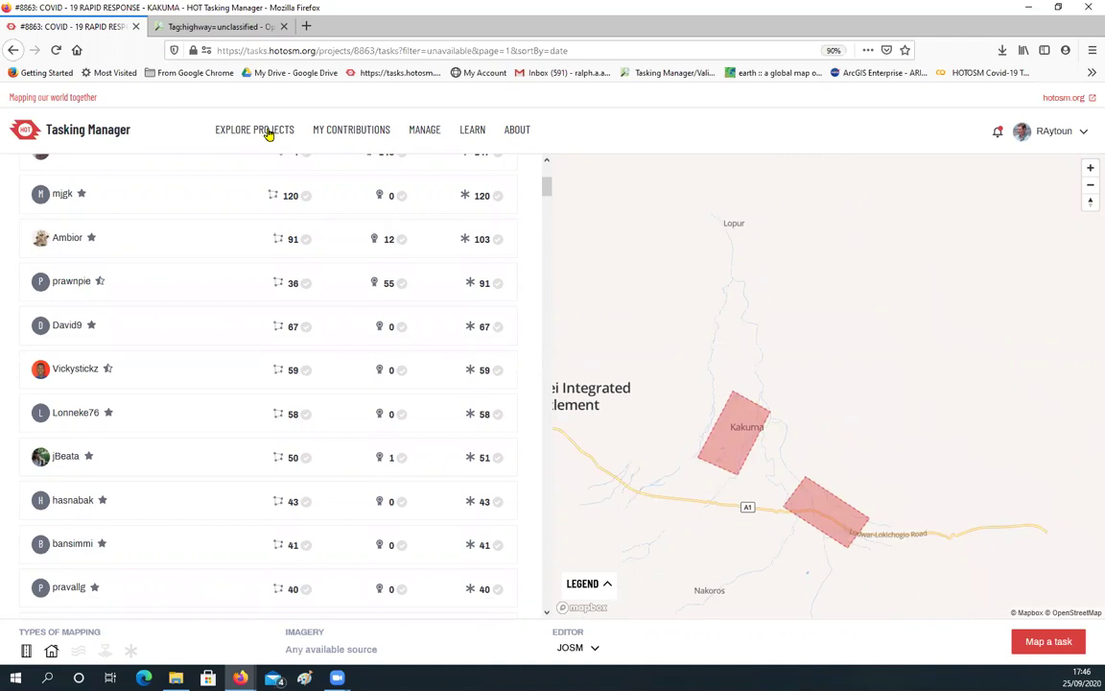
Go back to the project explorer and filter the projects by the Beginner mapper difficulty level
{"action": "left_click", "coordinate": [269, 135]}
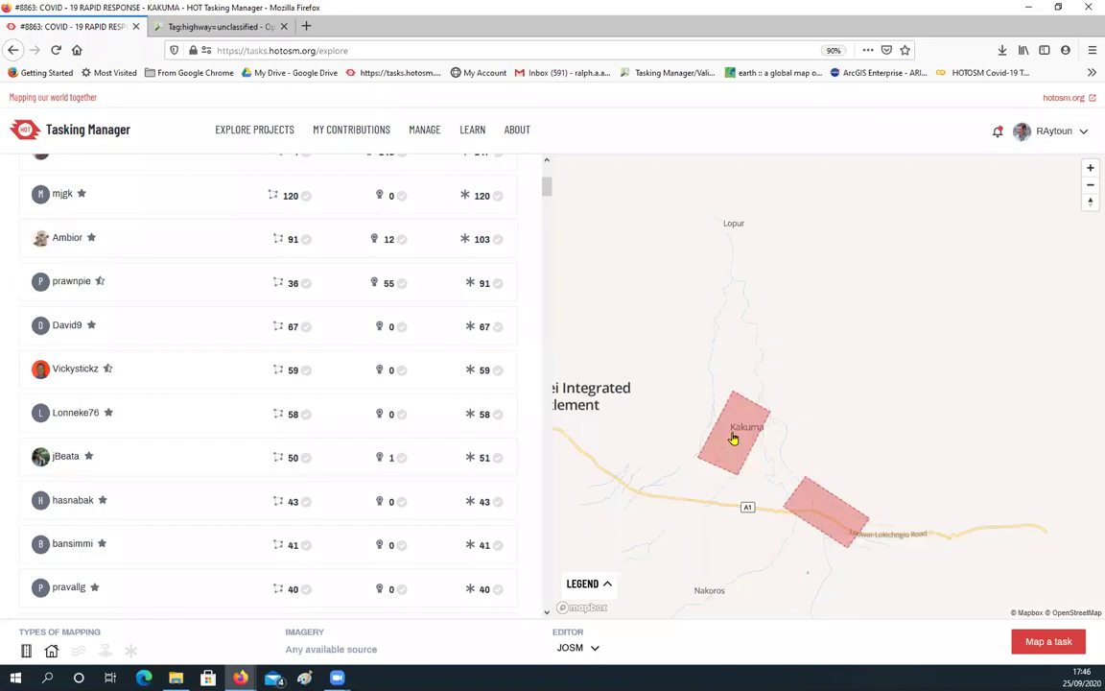
{"action": "left_click", "coordinate": [102, 137]}
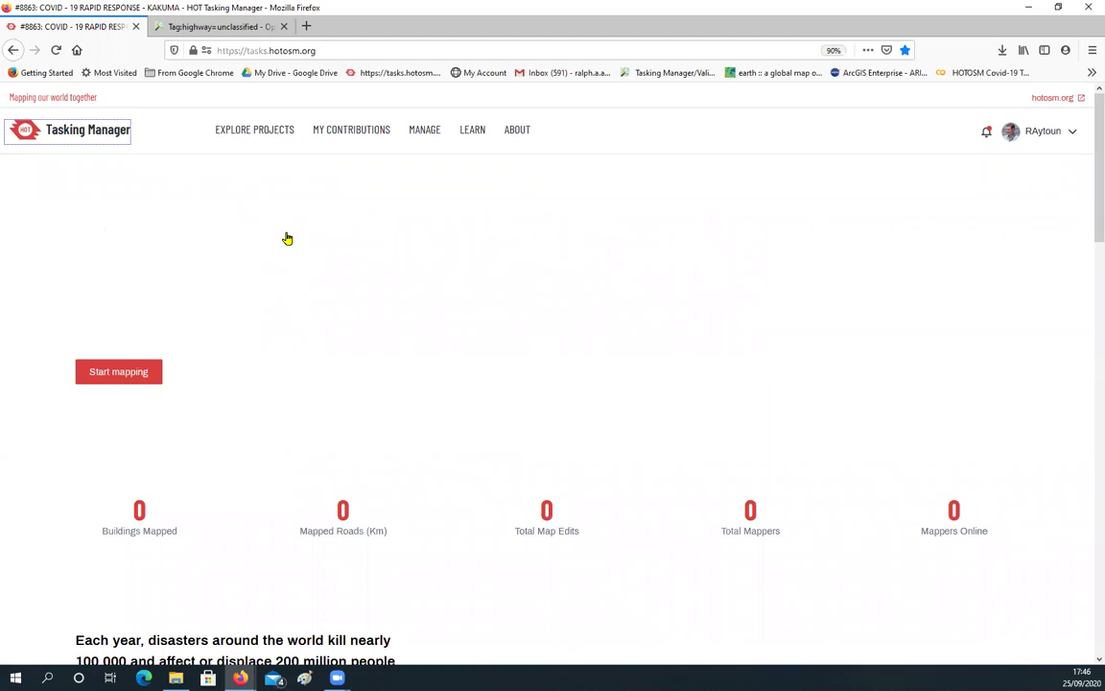
{"action": "left_click", "coordinate": [266, 142]}
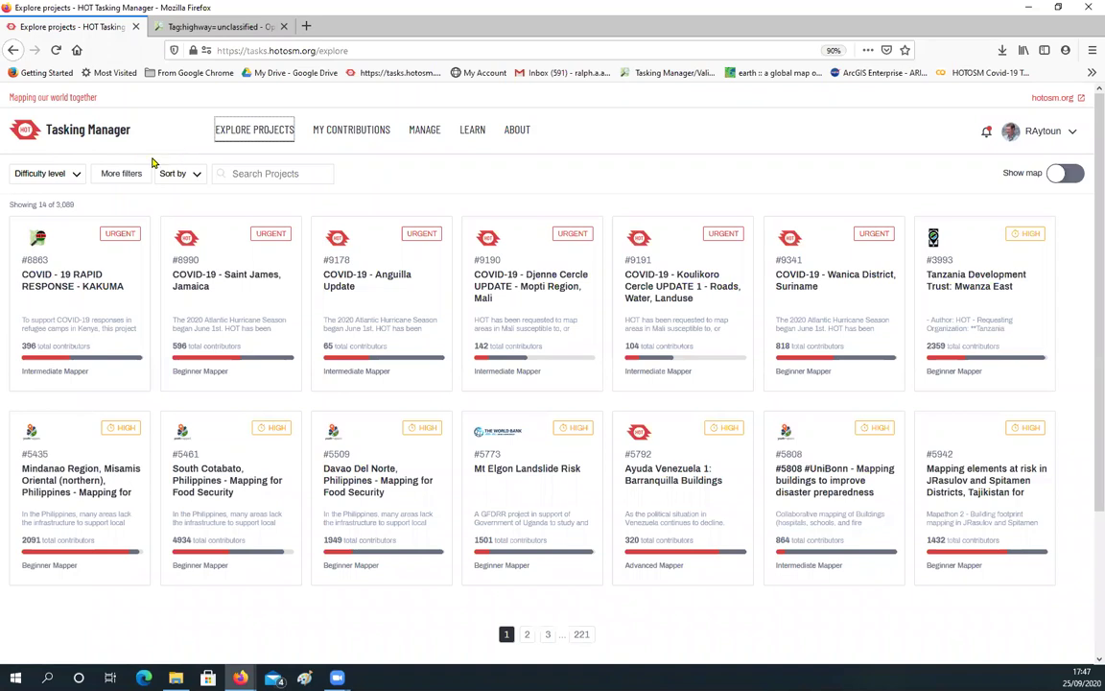
{"action": "left_click", "coordinate": [63, 170]}
{"action": "left_click", "coordinate": [72, 237]}
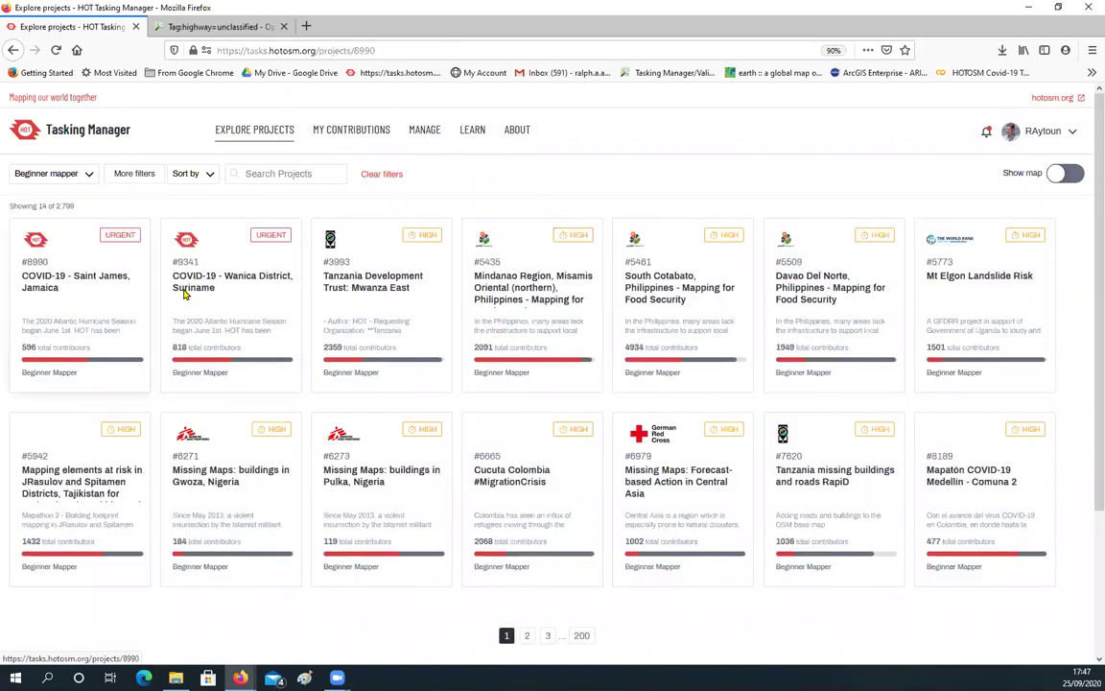
Open project #8990 COVID-19 - Saint James, Jamaica for contributing and show its contributions
{"action": "left_click", "coordinate": [186, 295]}
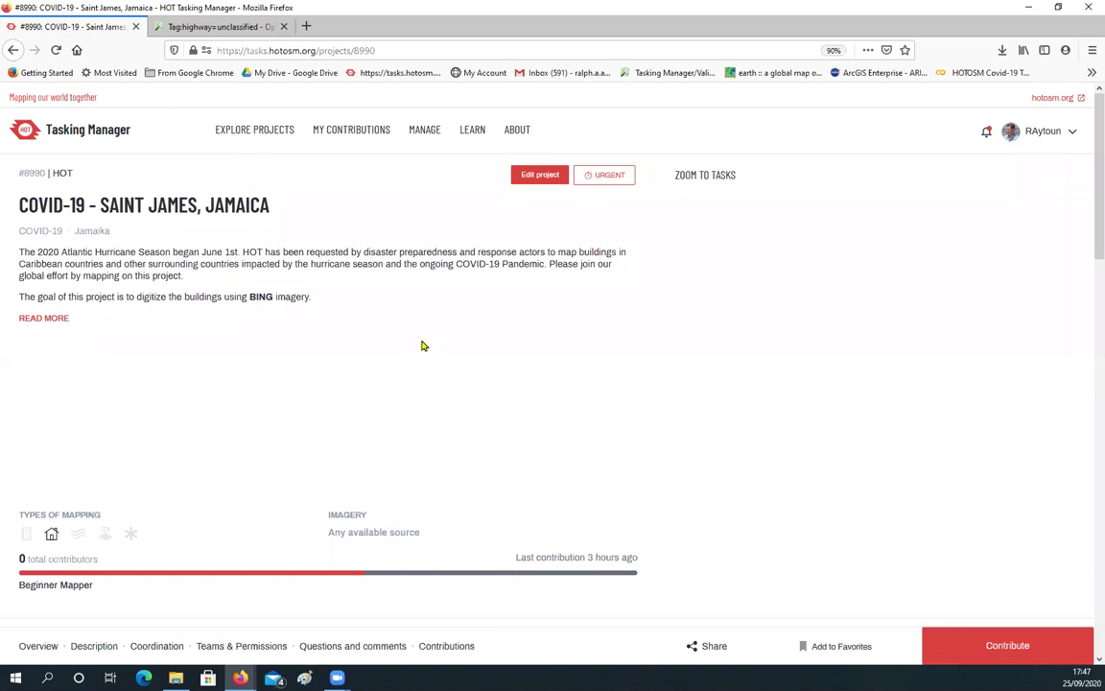
{"action": "scroll", "coordinate": [429, 338], "scroll_direction": "down", "scroll_amount": 2}
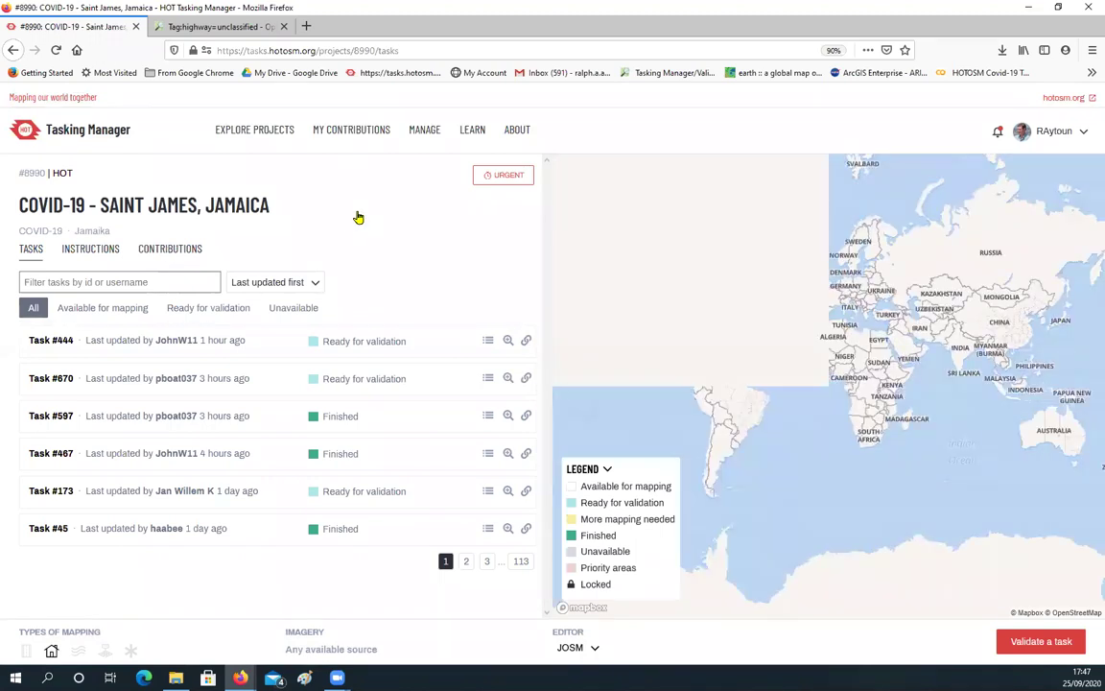
{"action": "left_click", "coordinate": [176, 249]}
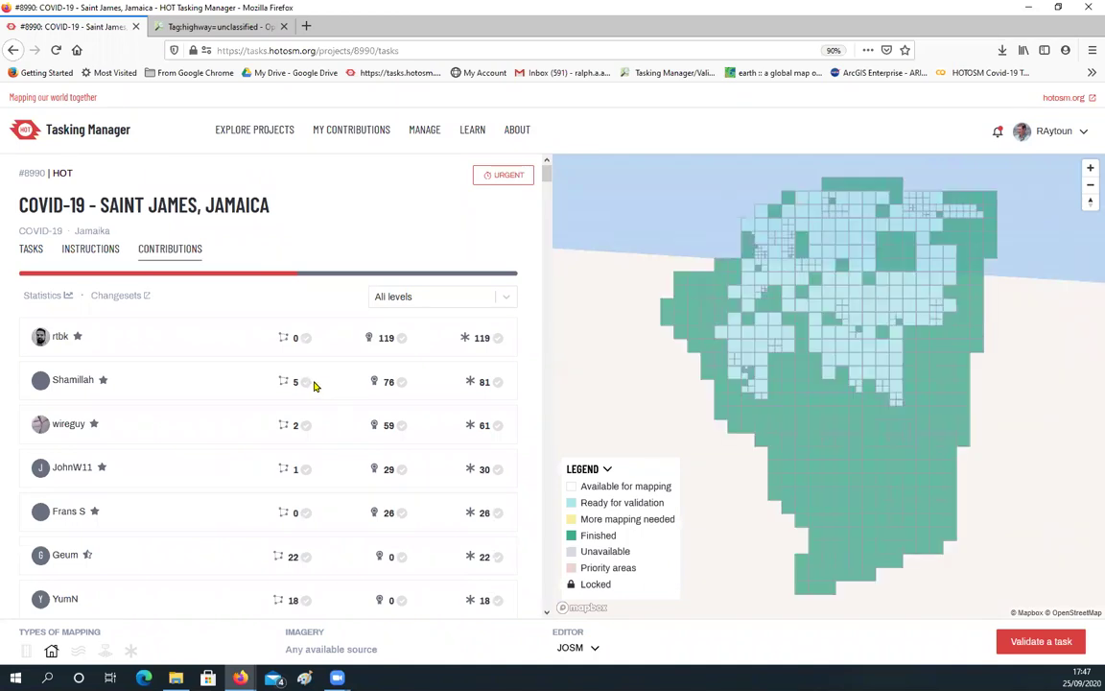
Find a starred contributor with 13 mapped tasks in the list and highlight all their tasks on the map
{"action": "scroll", "coordinate": [358, 363], "scroll_direction": "down", "scroll_amount": 8}
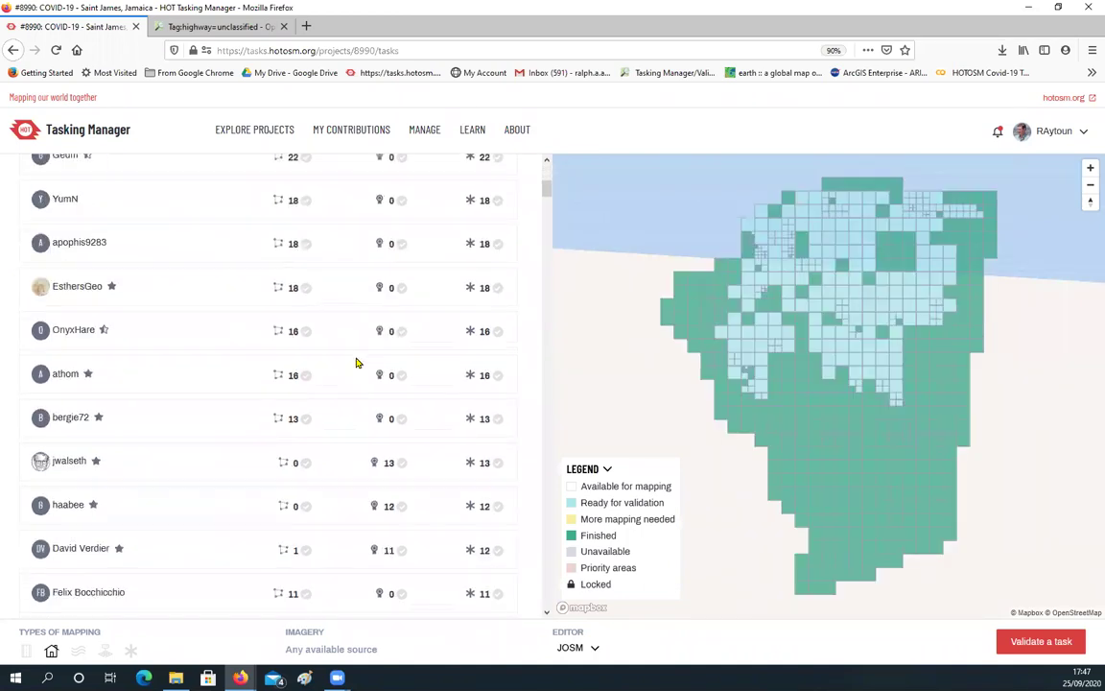
{"action": "scroll", "coordinate": [350, 359], "scroll_direction": "down", "scroll_amount": 2}
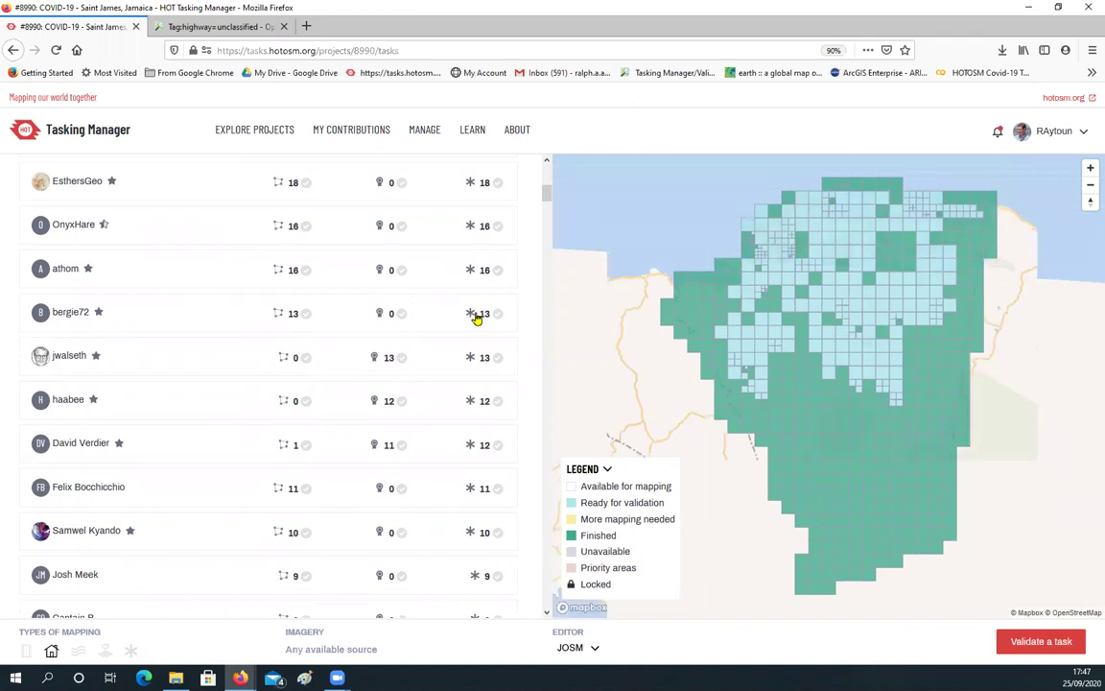
{"action": "left_click", "coordinate": [476, 317]}
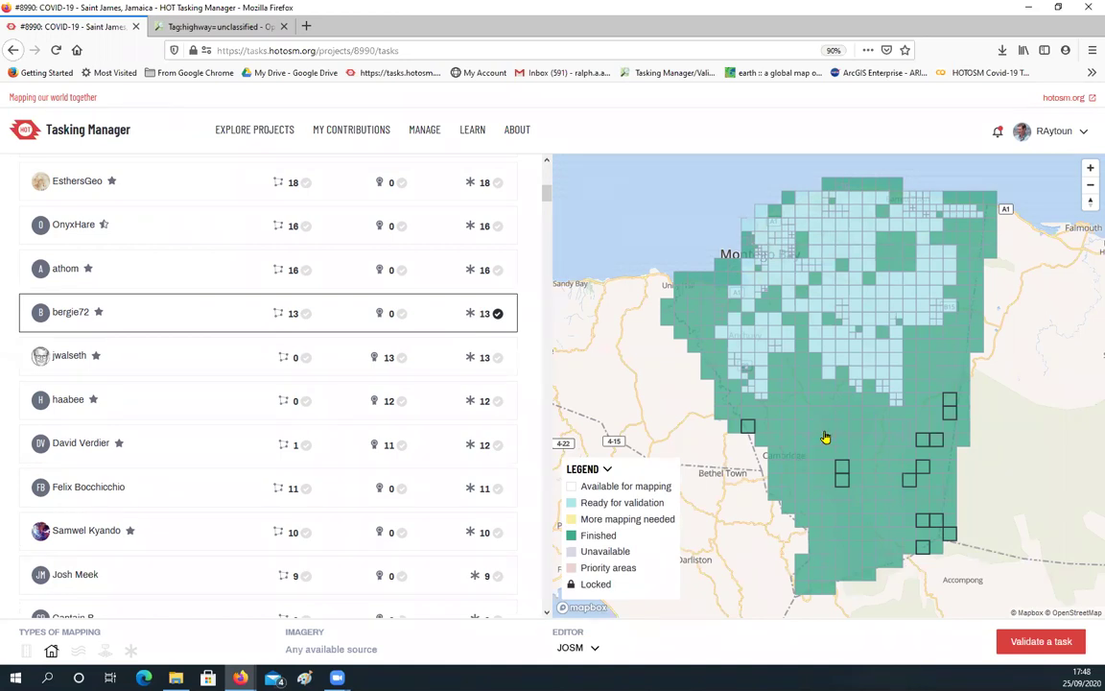
Highlight the tasks of two unstarred contributors on the map, one with 6 mapped tasks and one with 5
{"action": "scroll", "coordinate": [251, 391], "scroll_direction": "down", "scroll_amount": 6}
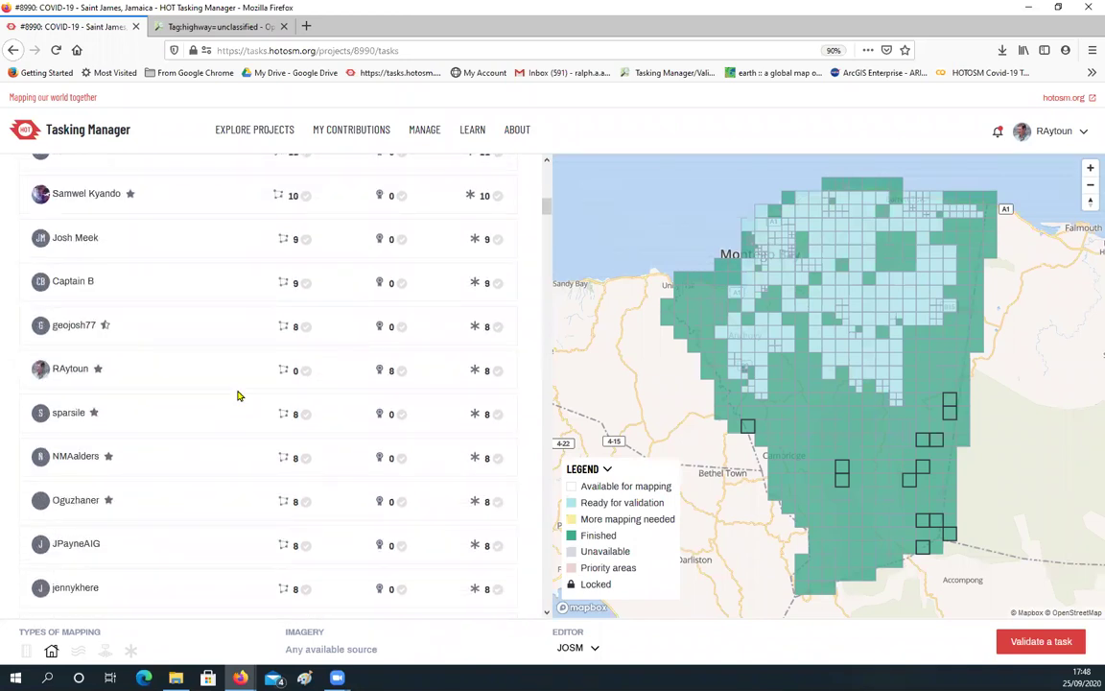
{"action": "scroll", "coordinate": [238, 395], "scroll_direction": "down", "scroll_amount": 8}
{"action": "scroll", "coordinate": [278, 326], "scroll_direction": "down", "scroll_amount": 5}
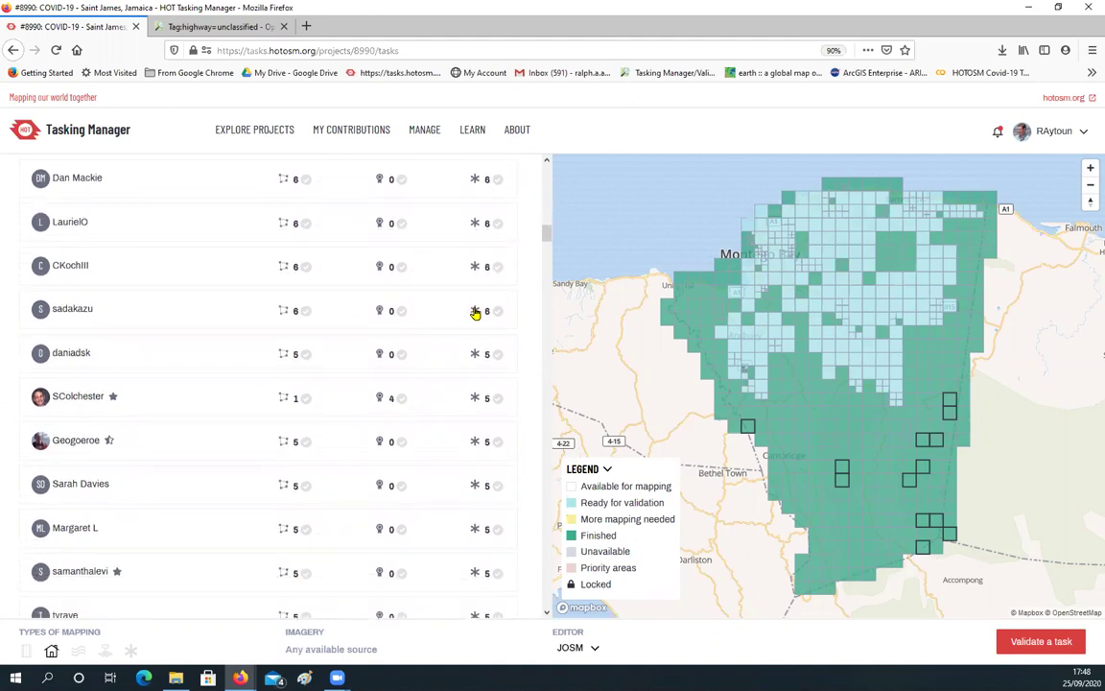
{"action": "left_click", "coordinate": [474, 311]}
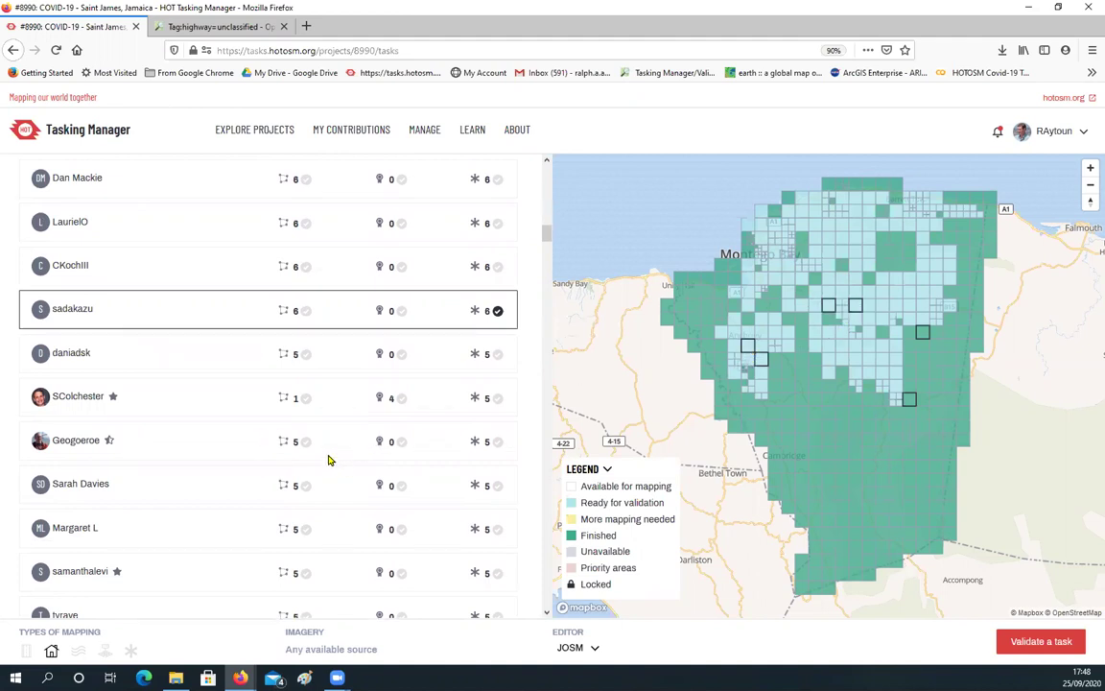
{"action": "scroll", "coordinate": [476, 454], "scroll_direction": "down", "scroll_amount": 5}
{"action": "left_click", "coordinate": [495, 452]}
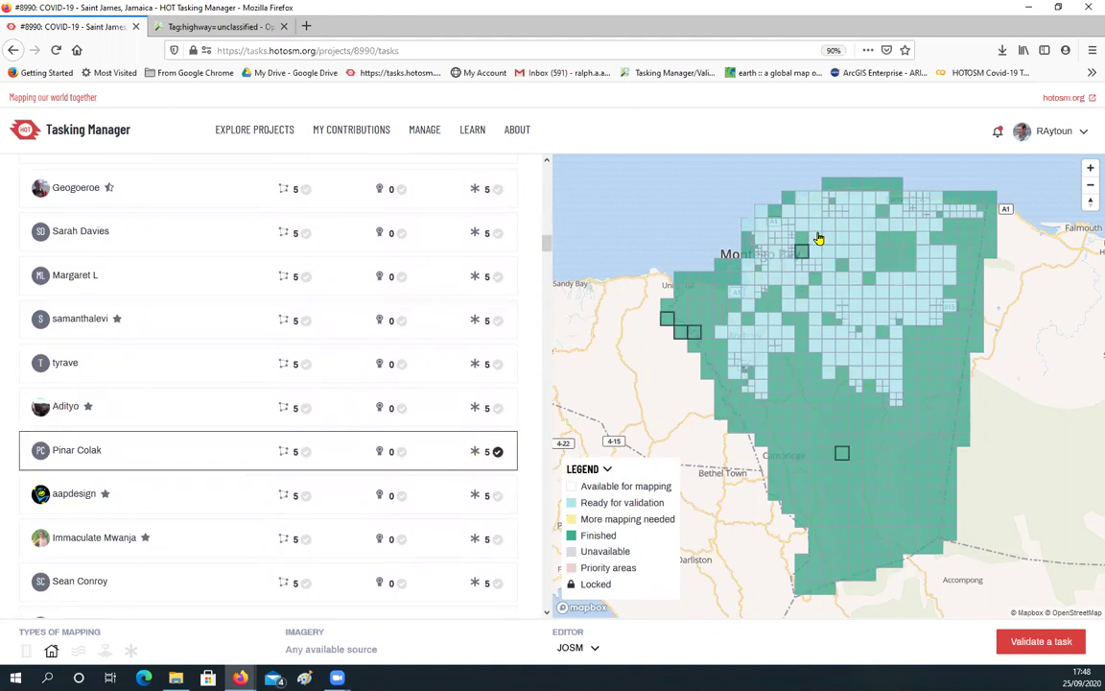
Find an unstarred contributor with 3 mapped tasks further down the list and highlight all their tasks on the map
{"action": "scroll", "coordinate": [335, 391], "scroll_direction": "down", "scroll_amount": 20}
{"action": "scroll", "coordinate": [355, 363], "scroll_direction": "down", "scroll_amount": 8}
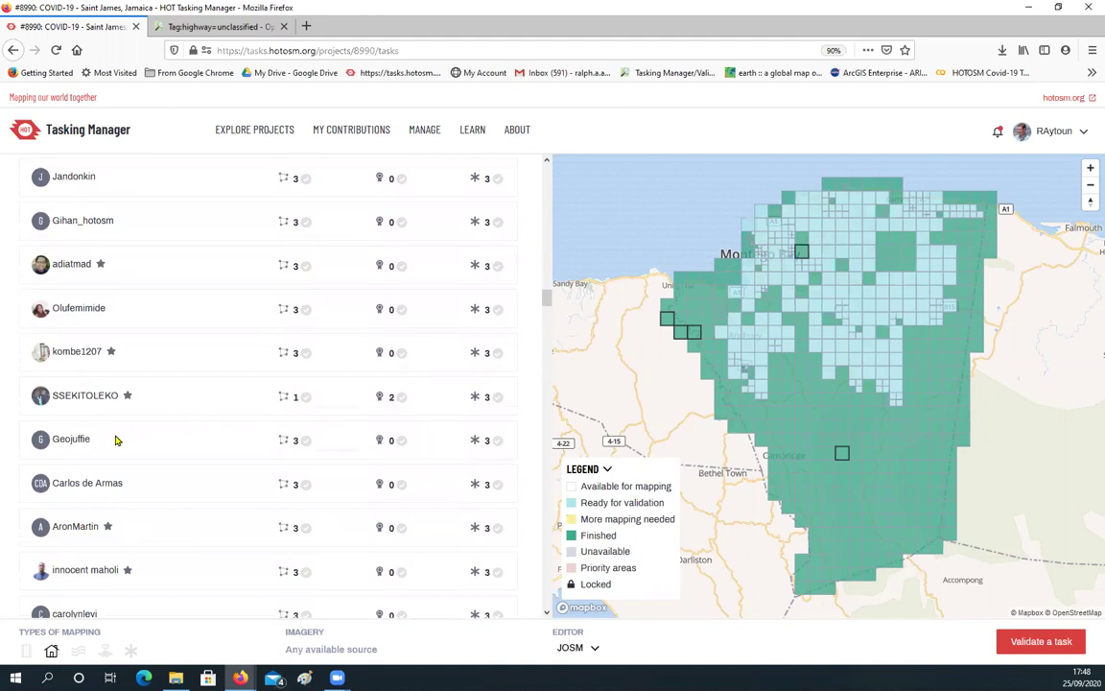
{"action": "scroll", "coordinate": [113, 433], "scroll_direction": "down", "scroll_amount": 6}
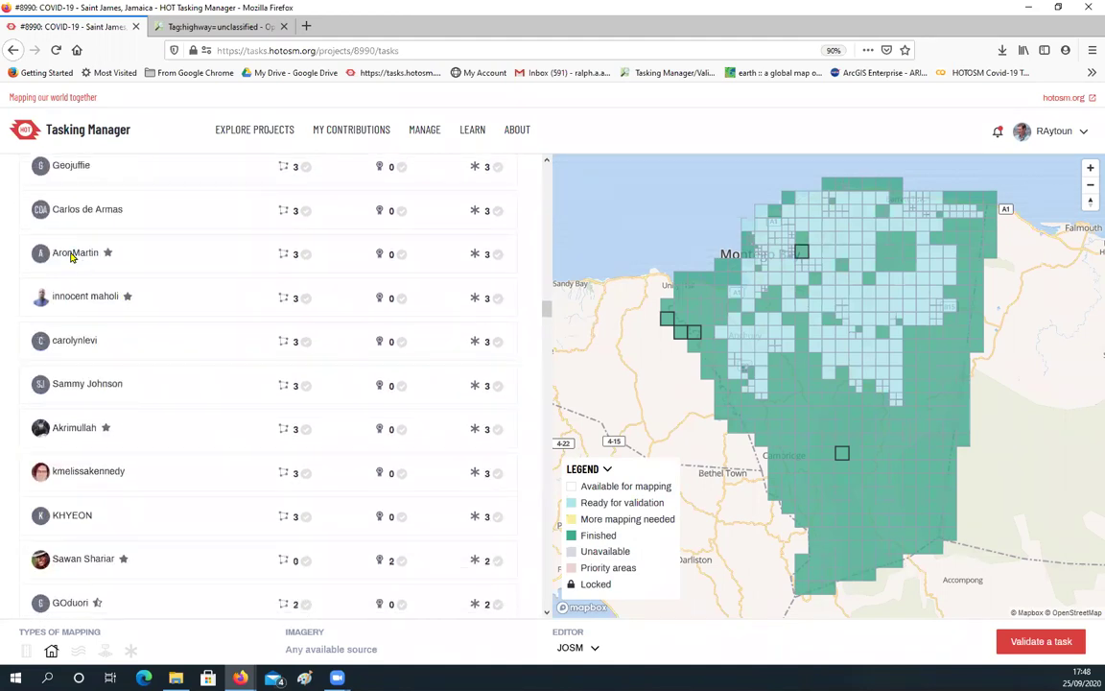
{"action": "scroll", "coordinate": [121, 271], "scroll_direction": "down", "scroll_amount": 5}
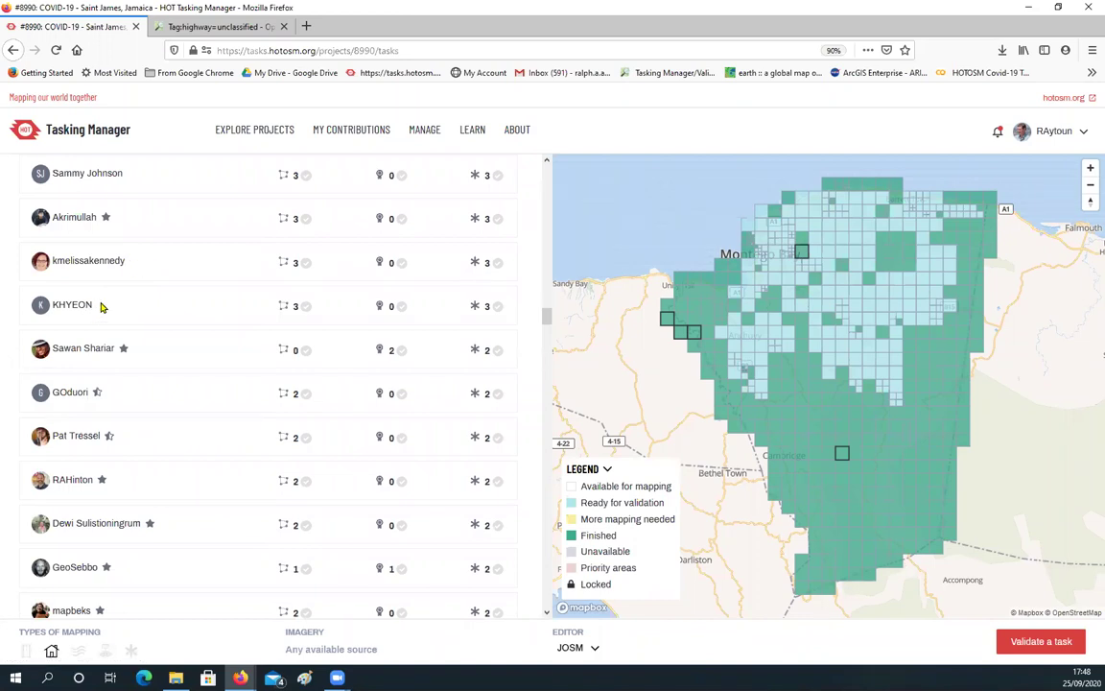
{"action": "left_click", "coordinate": [483, 309]}
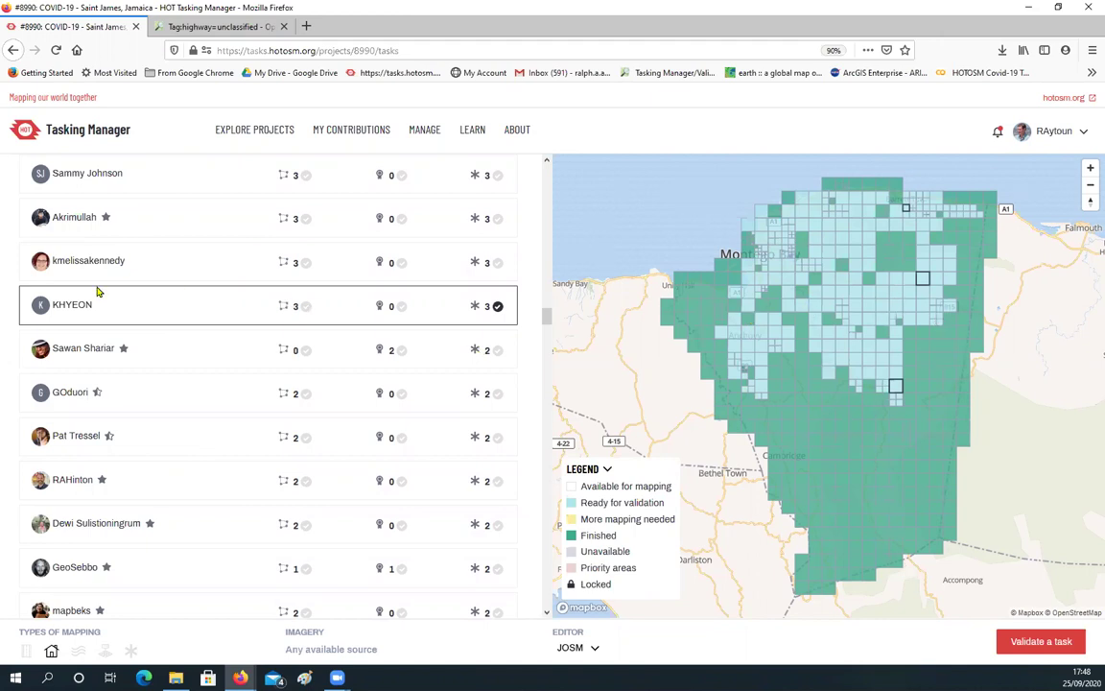
{"action": "scroll", "coordinate": [65, 329], "scroll_direction": "up", "scroll_amount": 1}
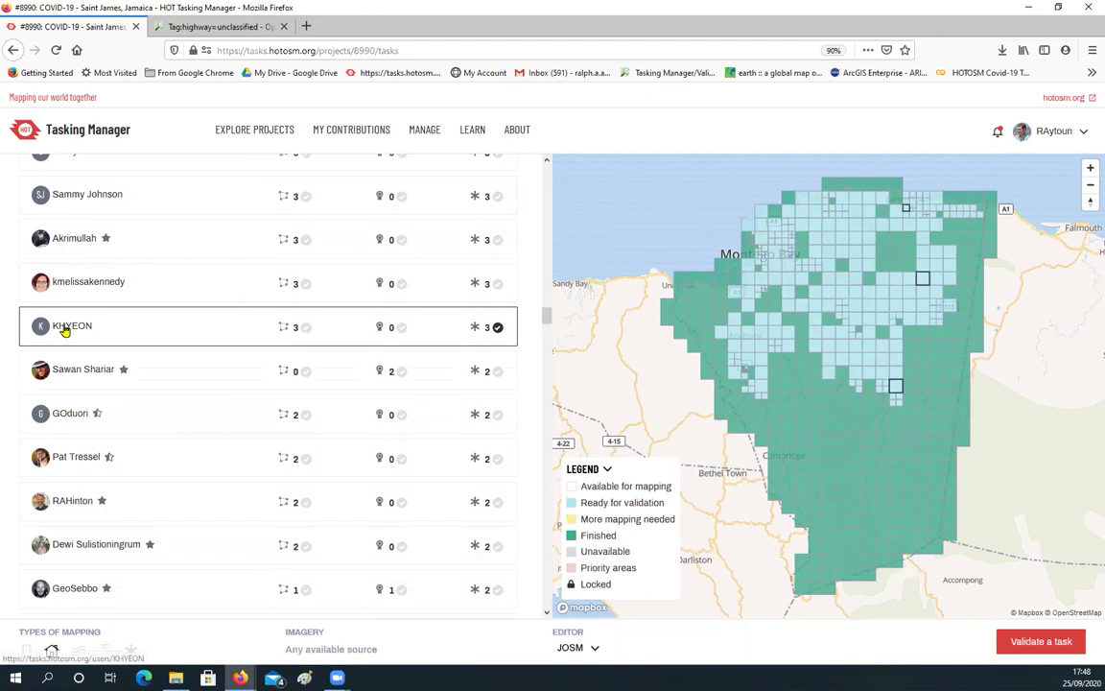
{"action": "mouse_move", "coordinate": [65, 329]}
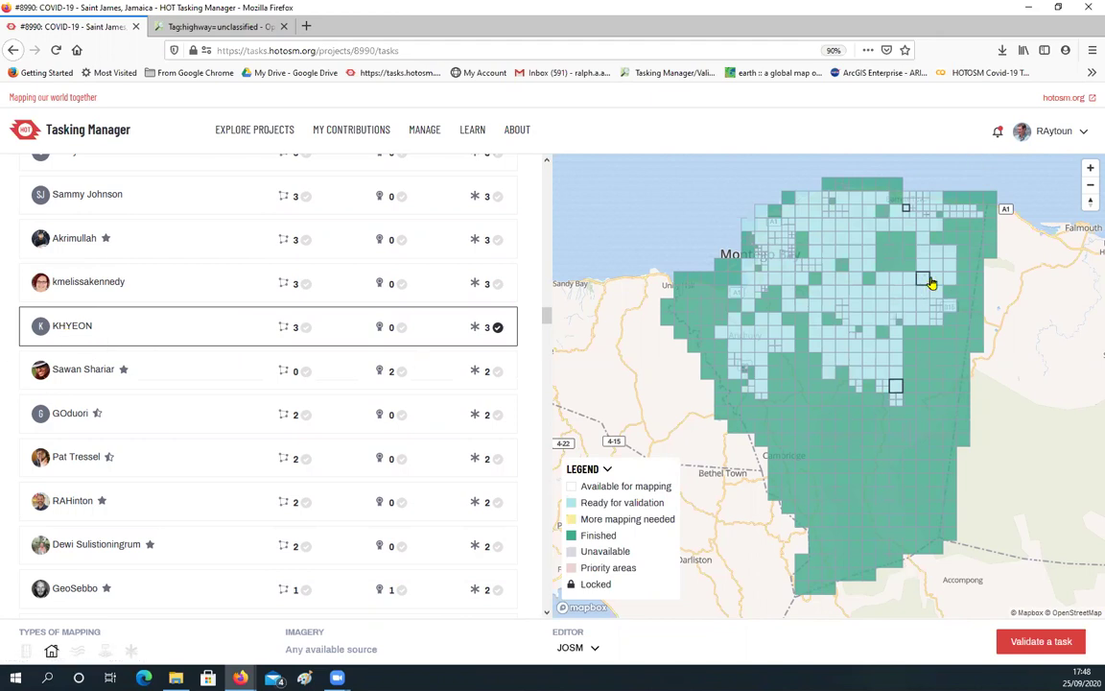
Select the highlighted contributor's southernmost Ready for validation task on the map and start validating it in iD Editor
{"action": "scroll", "coordinate": [930, 281], "scroll_direction": "up", "scroll_amount": 2}
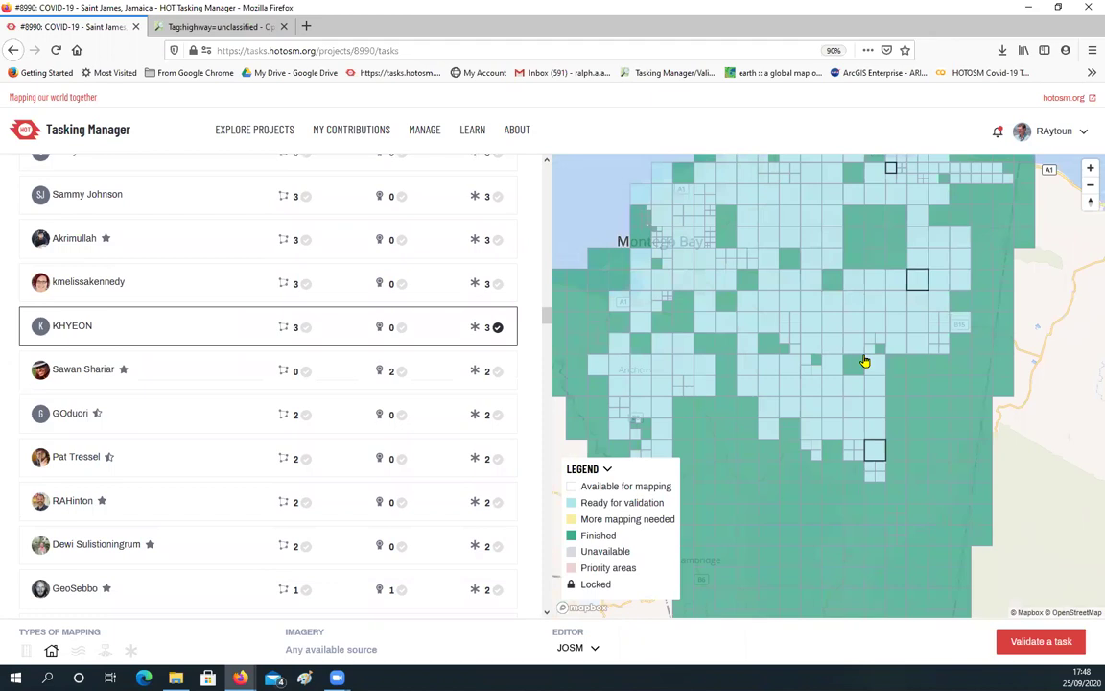
{"action": "scroll", "coordinate": [864, 362], "scroll_direction": "up", "scroll_amount": 1}
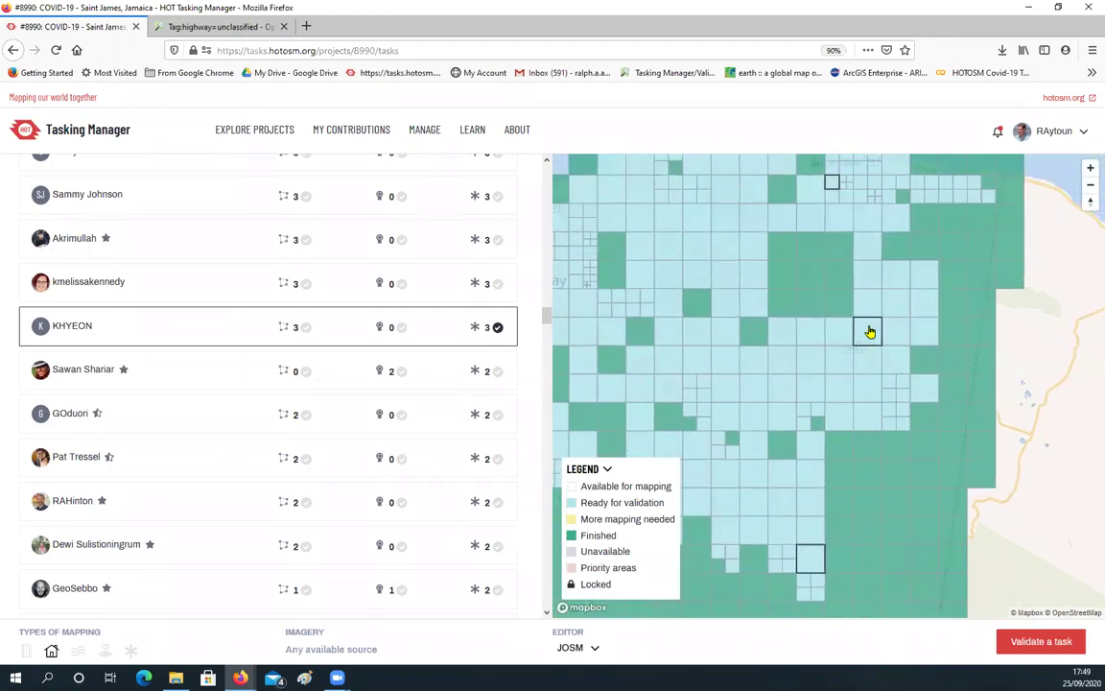
{"action": "left_click", "coordinate": [833, 185]}
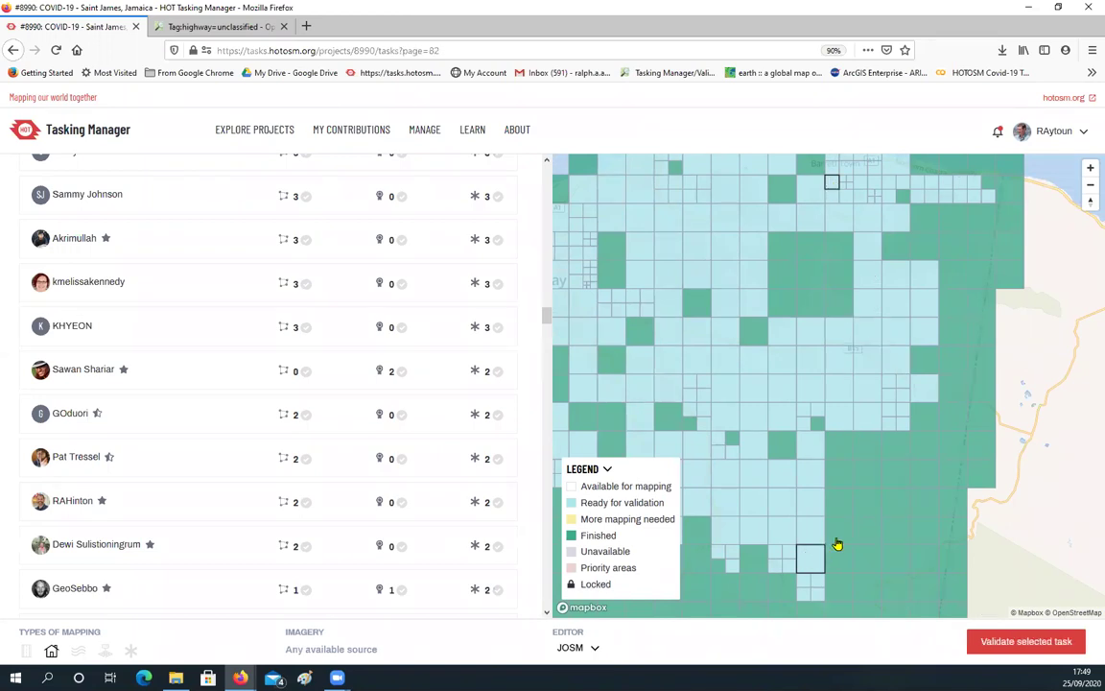
{"action": "scroll", "coordinate": [837, 544], "scroll_direction": "down", "scroll_amount": 2}
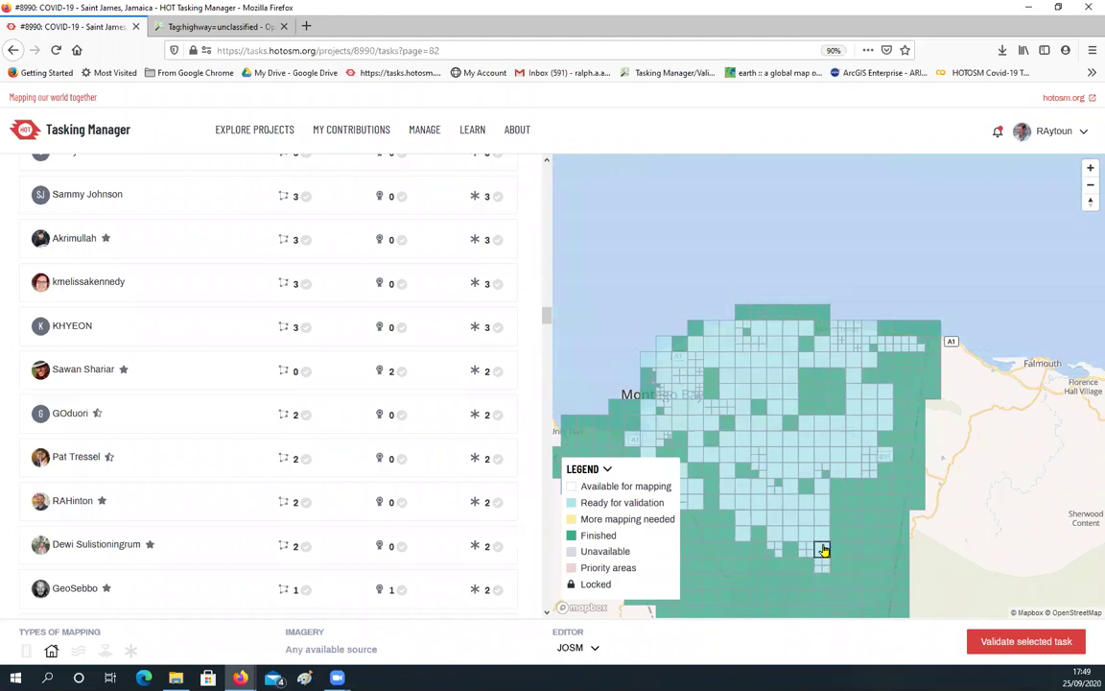
{"action": "left_click", "coordinate": [593, 650]}
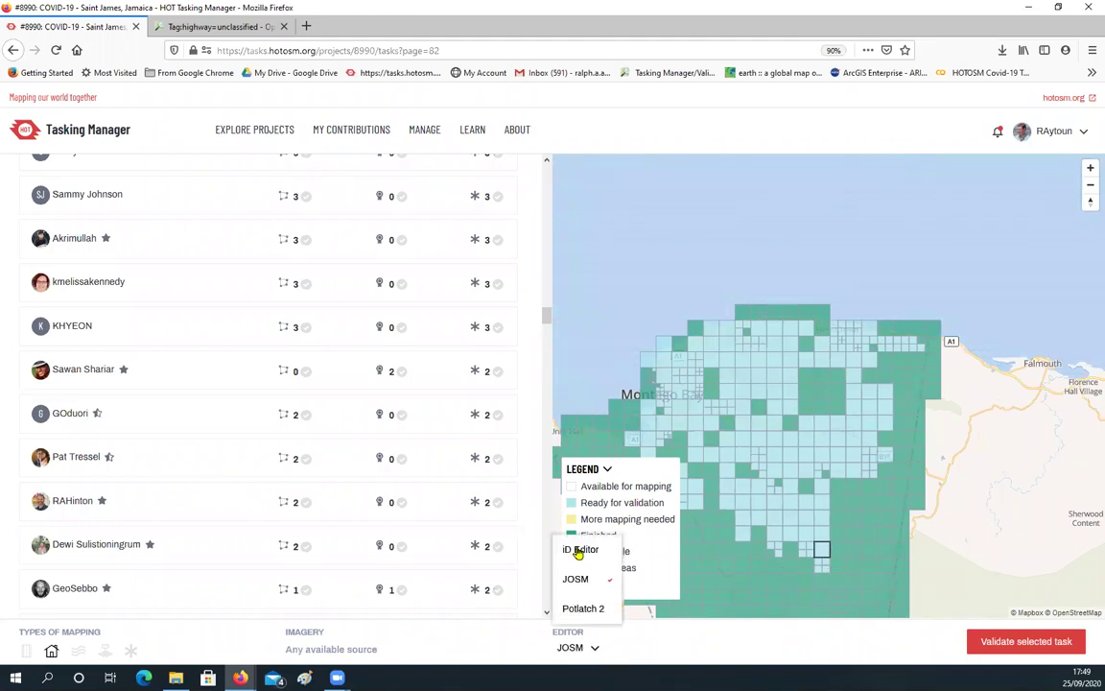
{"action": "left_click", "coordinate": [580, 549]}
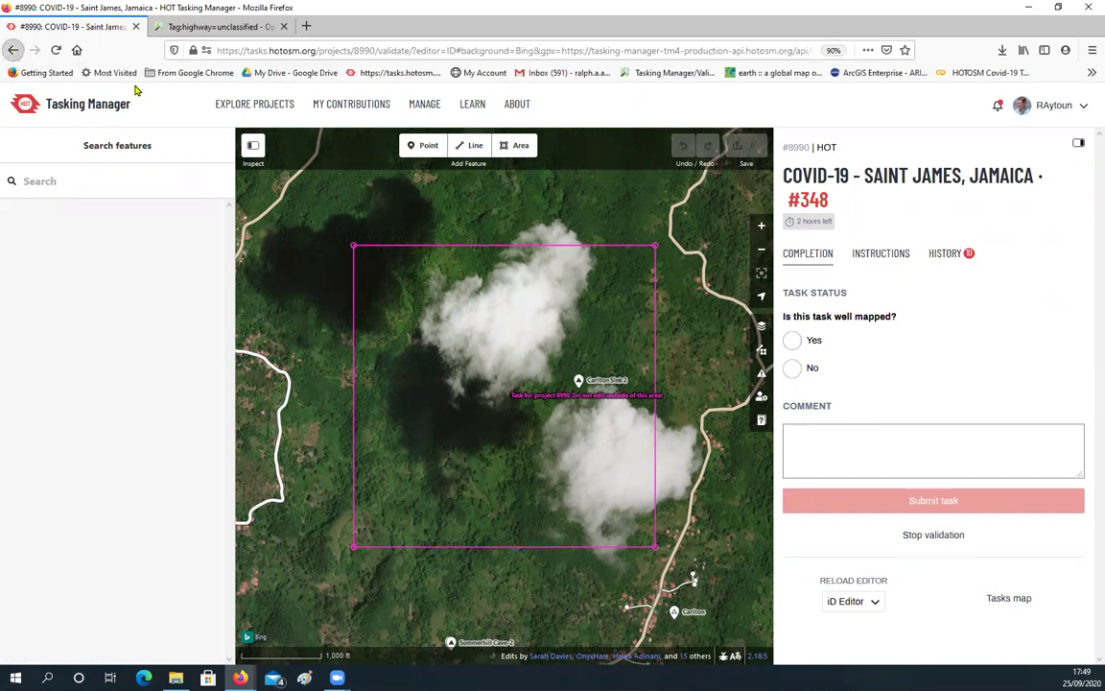
Return to the project's task list, resume the locked validation of task #348 and stop it to release the task
{"action": "key", "text": "alt+Left"}
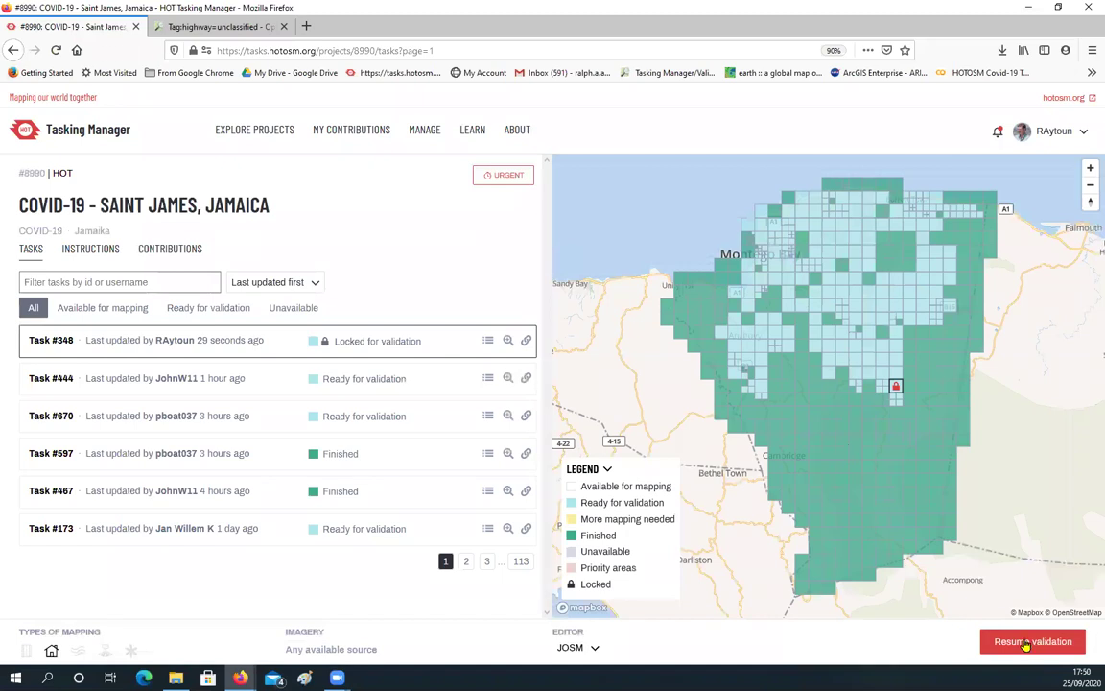
{"action": "left_click", "coordinate": [1025, 644]}
{"action": "left_click", "coordinate": [398, 413]}
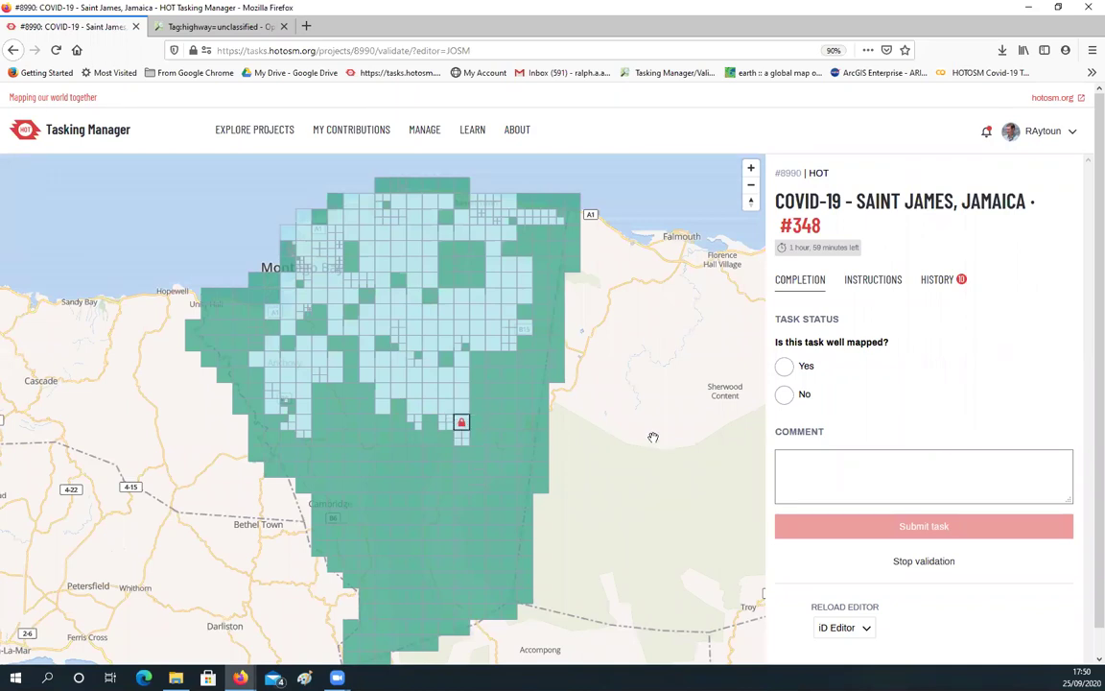
{"action": "scroll", "coordinate": [499, 384], "scroll_direction": "down", "scroll_amount": 1}
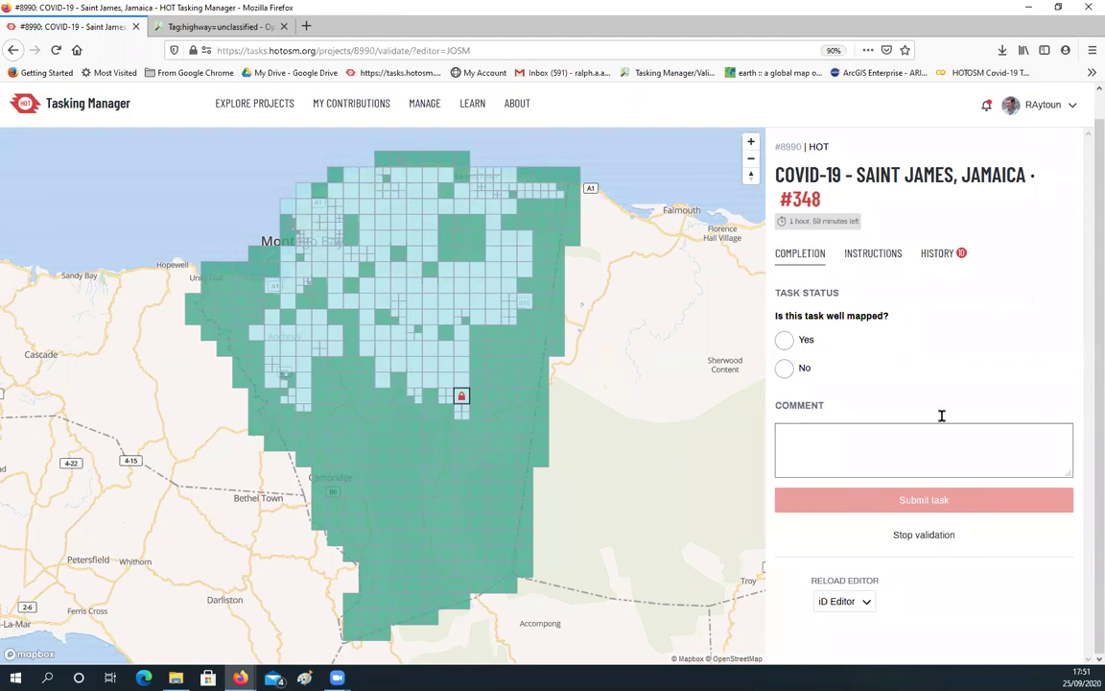
{"action": "left_click", "coordinate": [923, 536]}
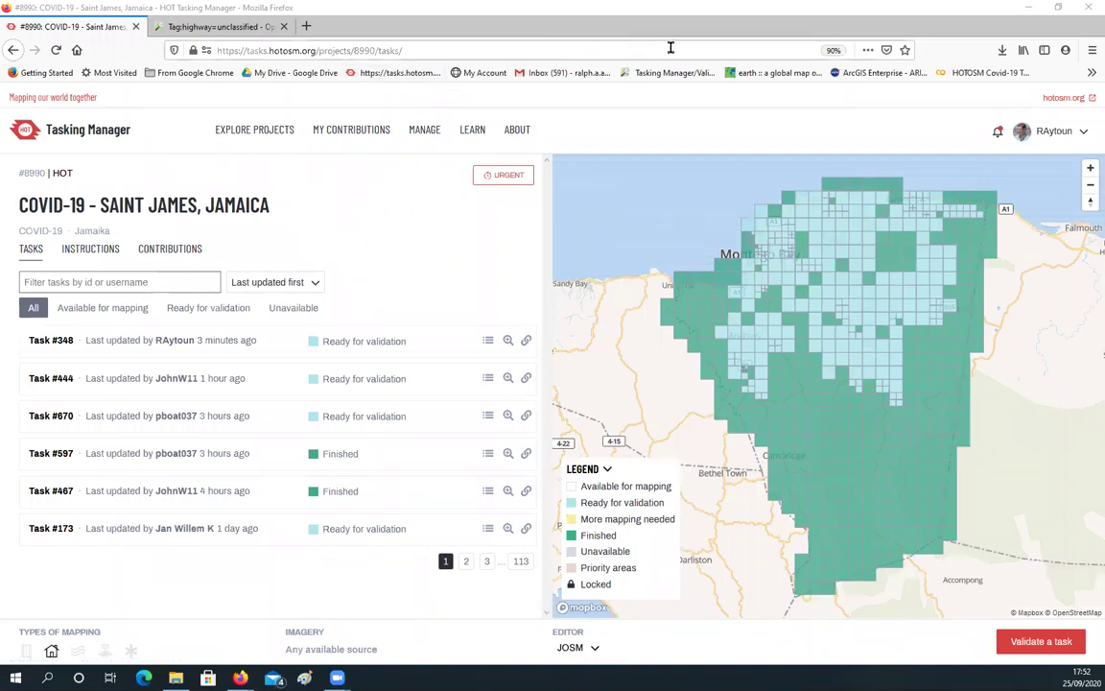
Switch from the browser to JOSM and open the recent file MarcHokkaido.osm from the HOT Webinar\AWG folder
{"action": "left_click", "coordinate": [1029, 9]}
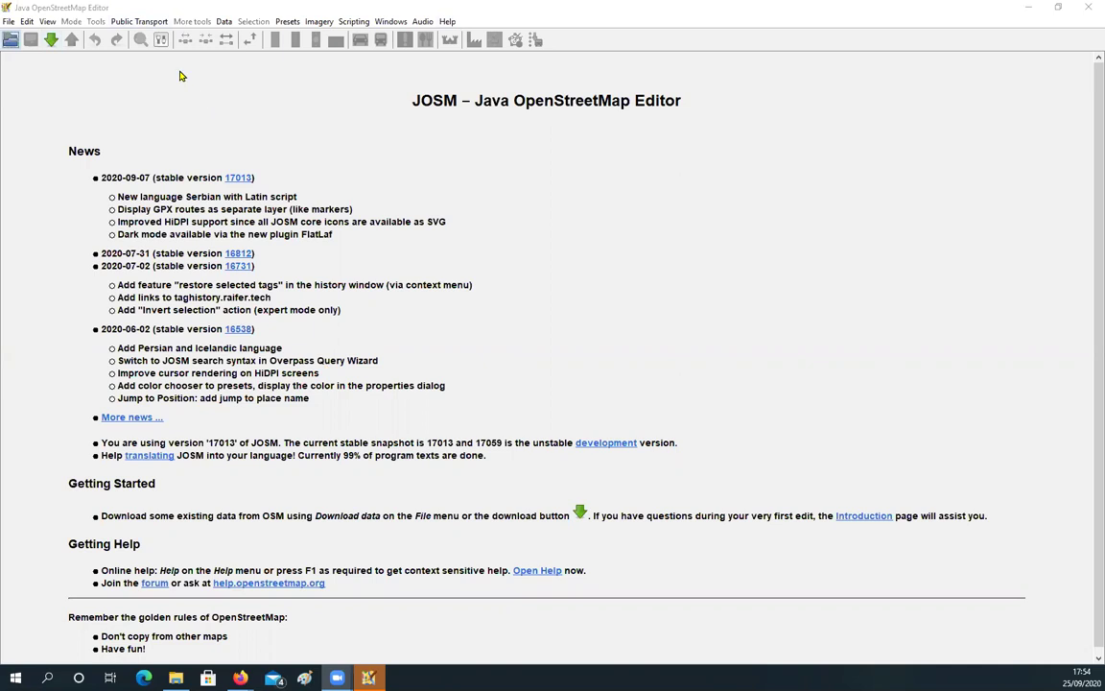
{"action": "left_click", "coordinate": [7, 21]}
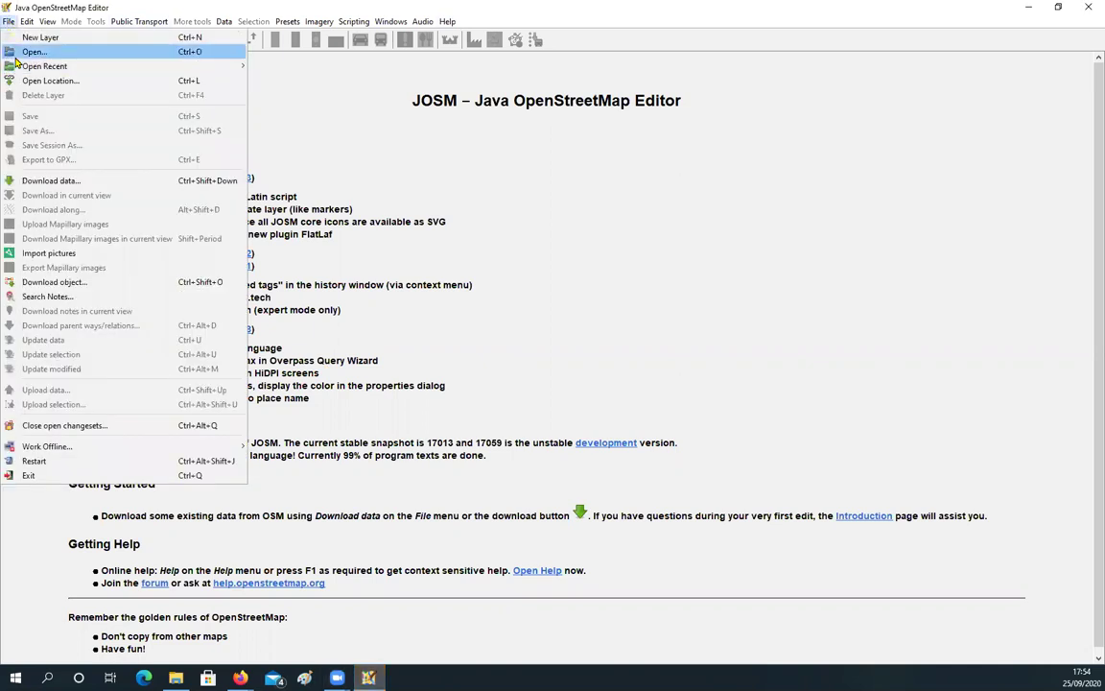
{"action": "mouse_move", "coordinate": [43, 65]}
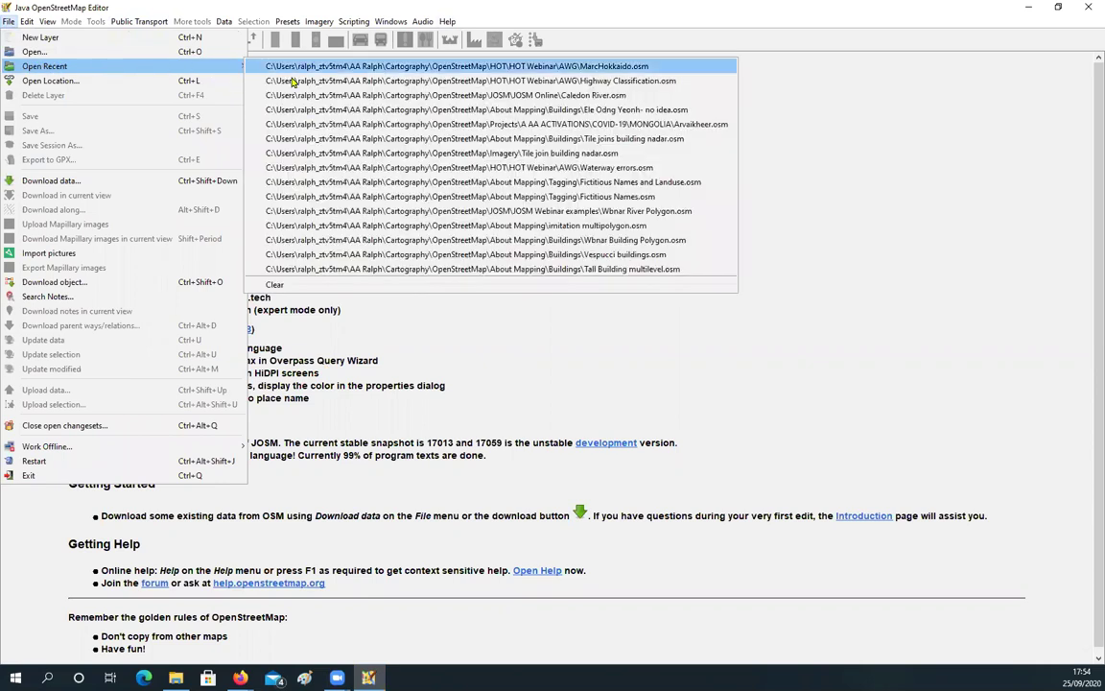
{"action": "left_click", "coordinate": [460, 68]}
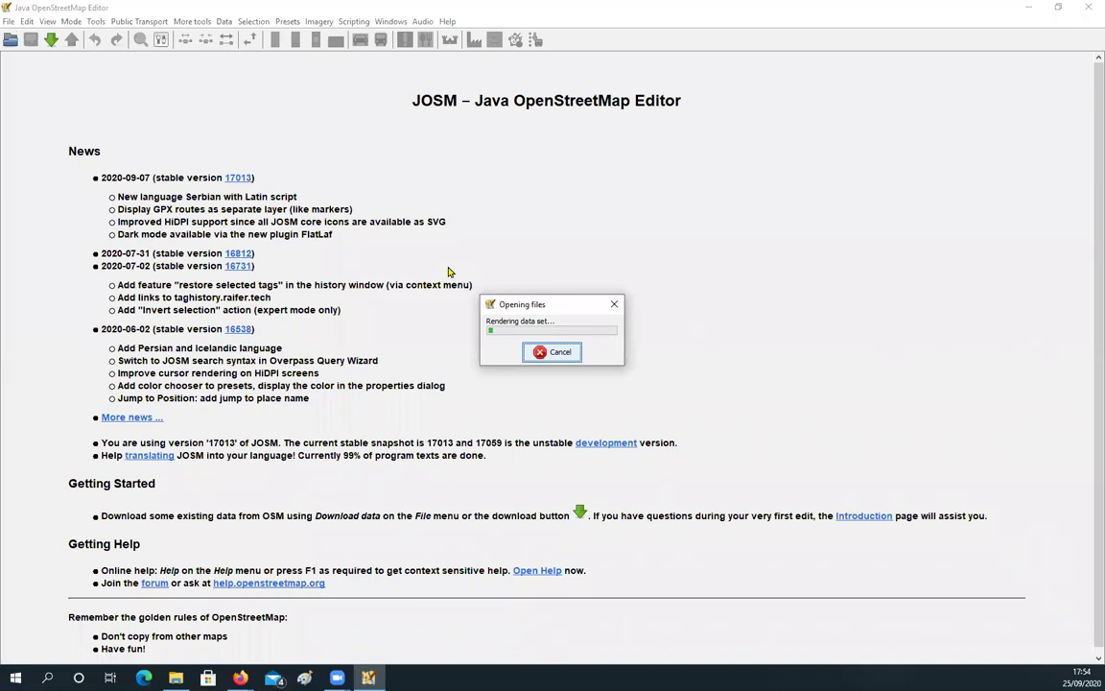